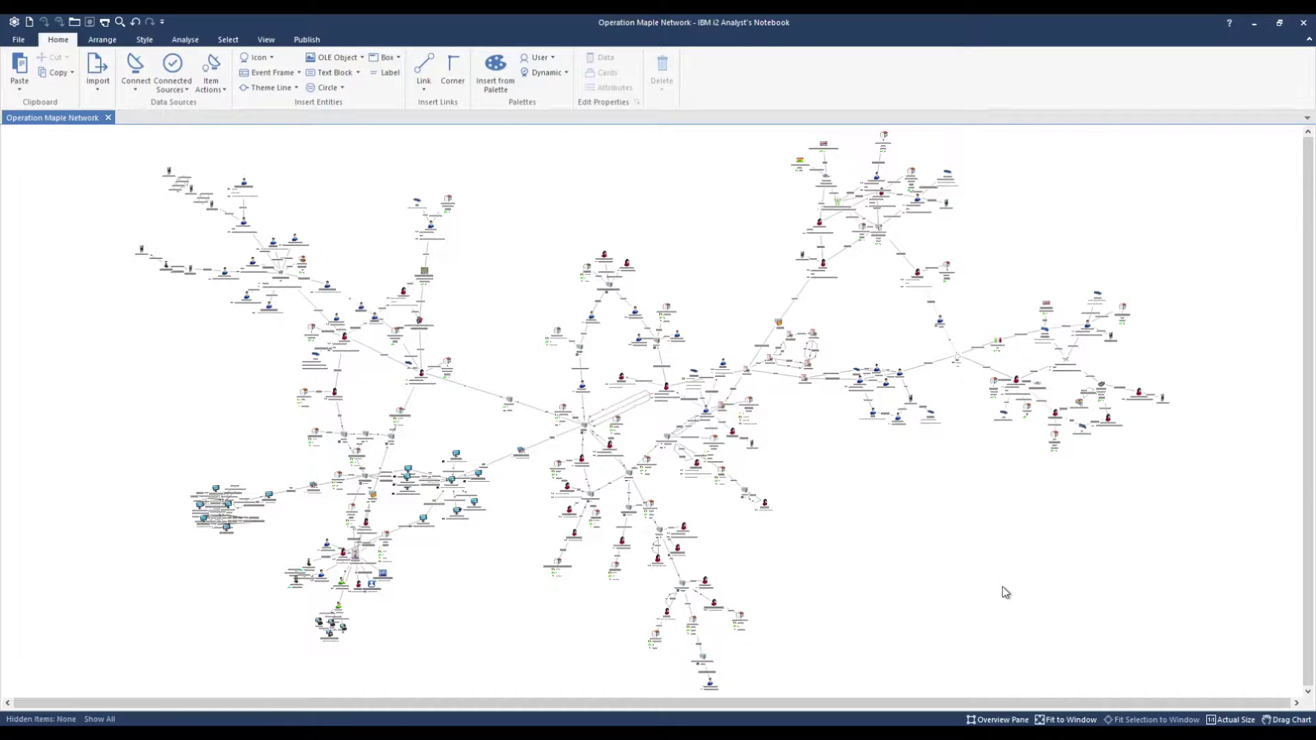
Switch to the Analyse commands on the open Operation Maple Network chart
{"action": "left_click", "coordinate": [198, 39]}
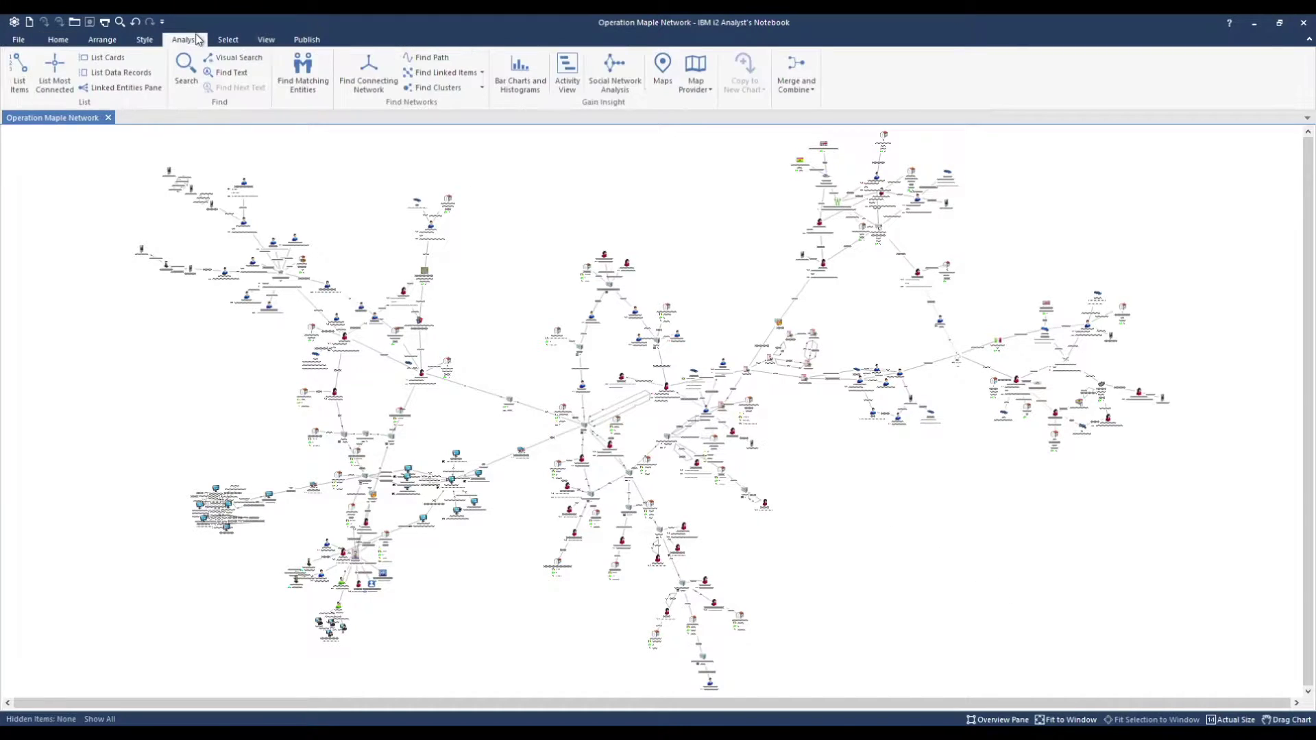
Start a Visual Search for linked entities joined only by Telephone Call links
{"action": "left_click", "coordinate": [223, 61]}
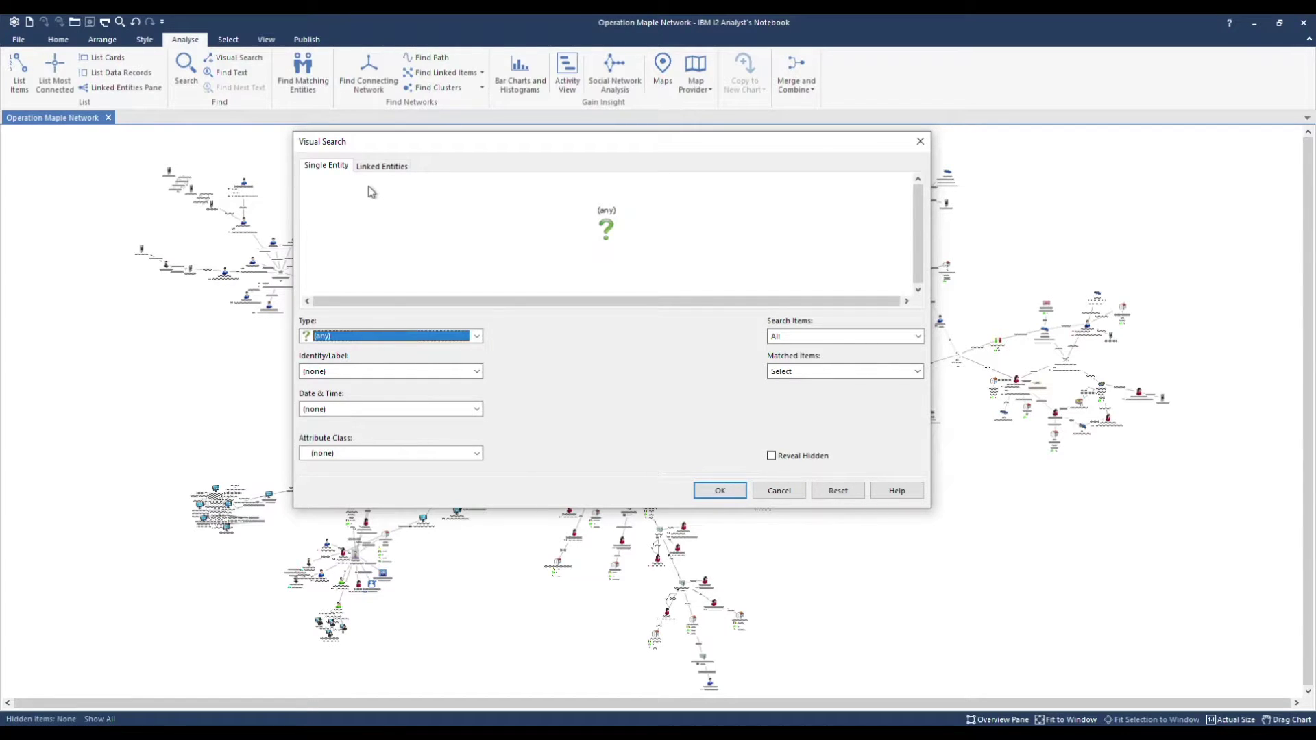
{"action": "left_click", "coordinate": [383, 169]}
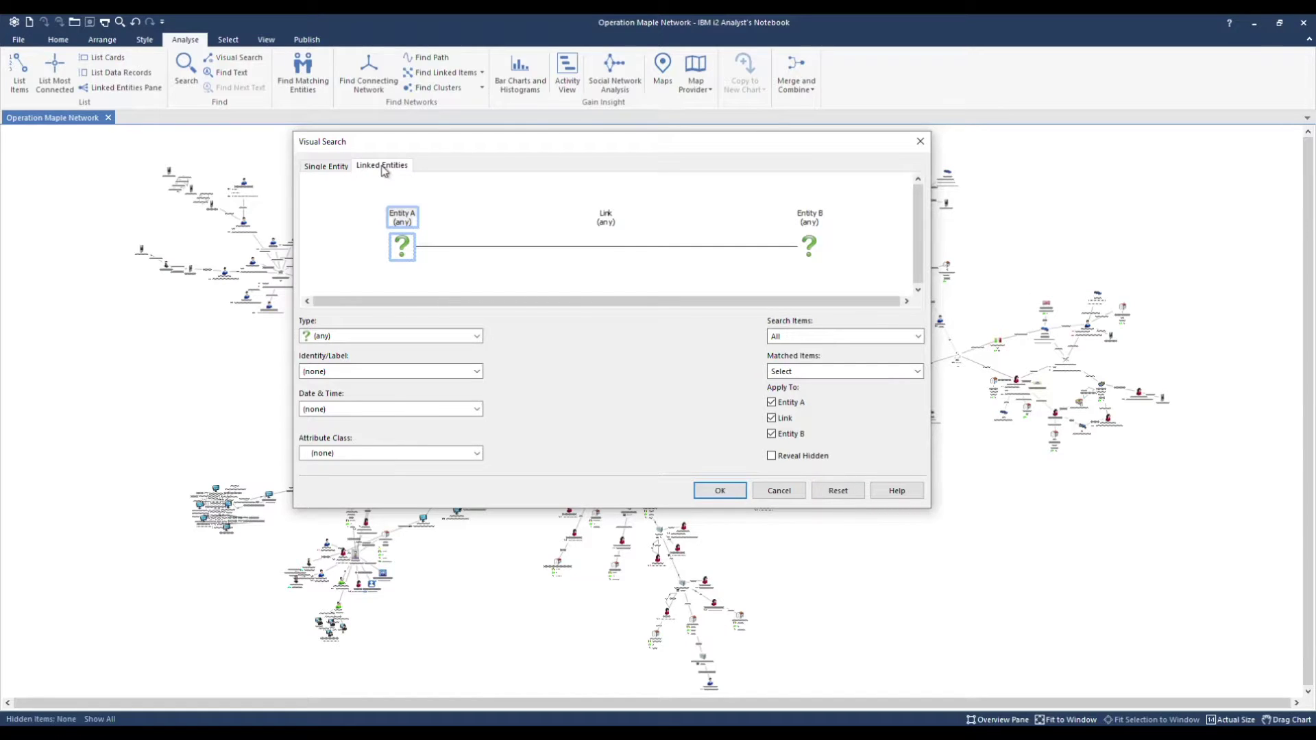
{"action": "left_click", "coordinate": [606, 223]}
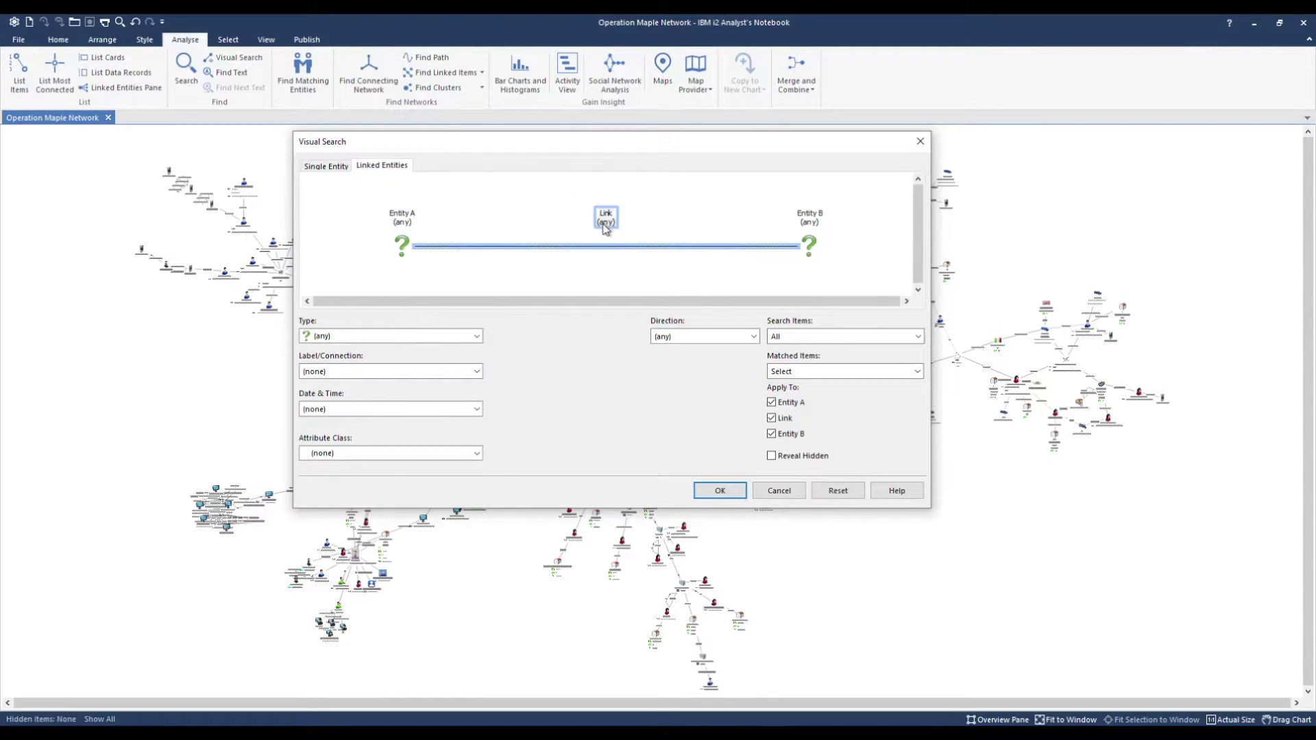
{"action": "left_click", "coordinate": [477, 336]}
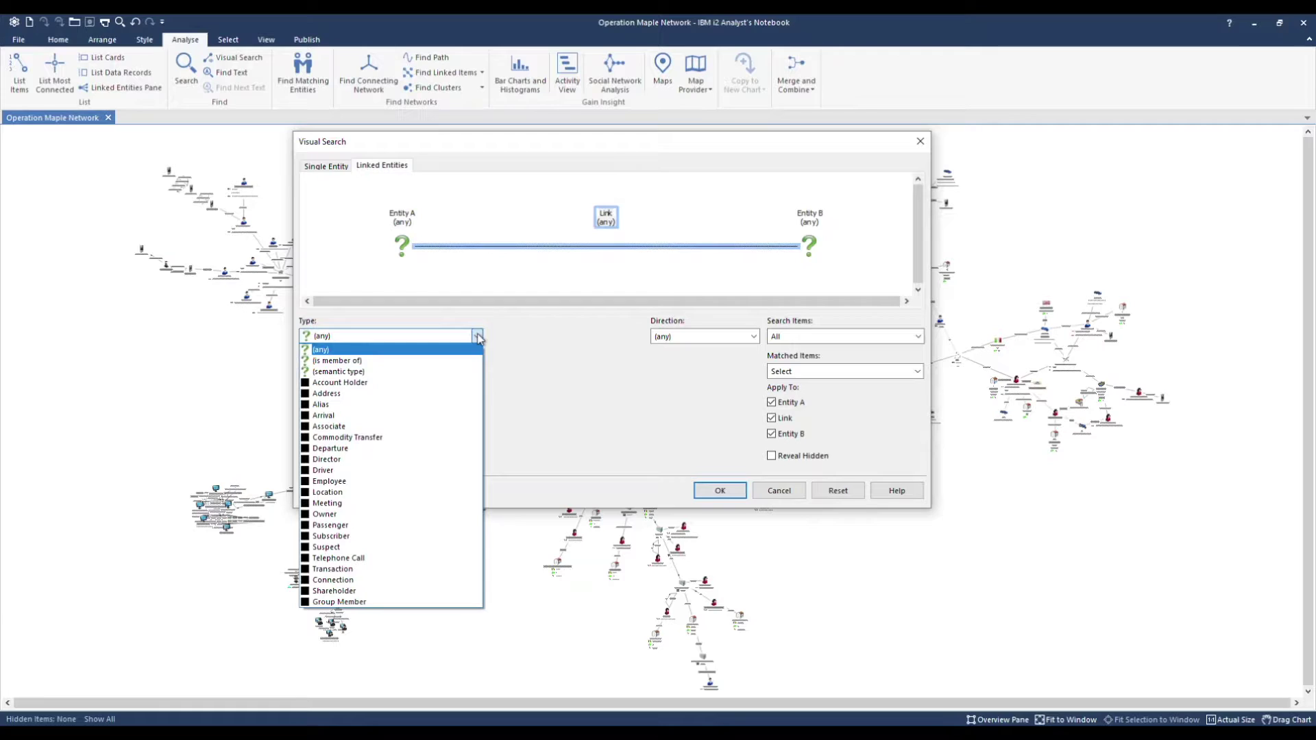
{"action": "left_click", "coordinate": [396, 558]}
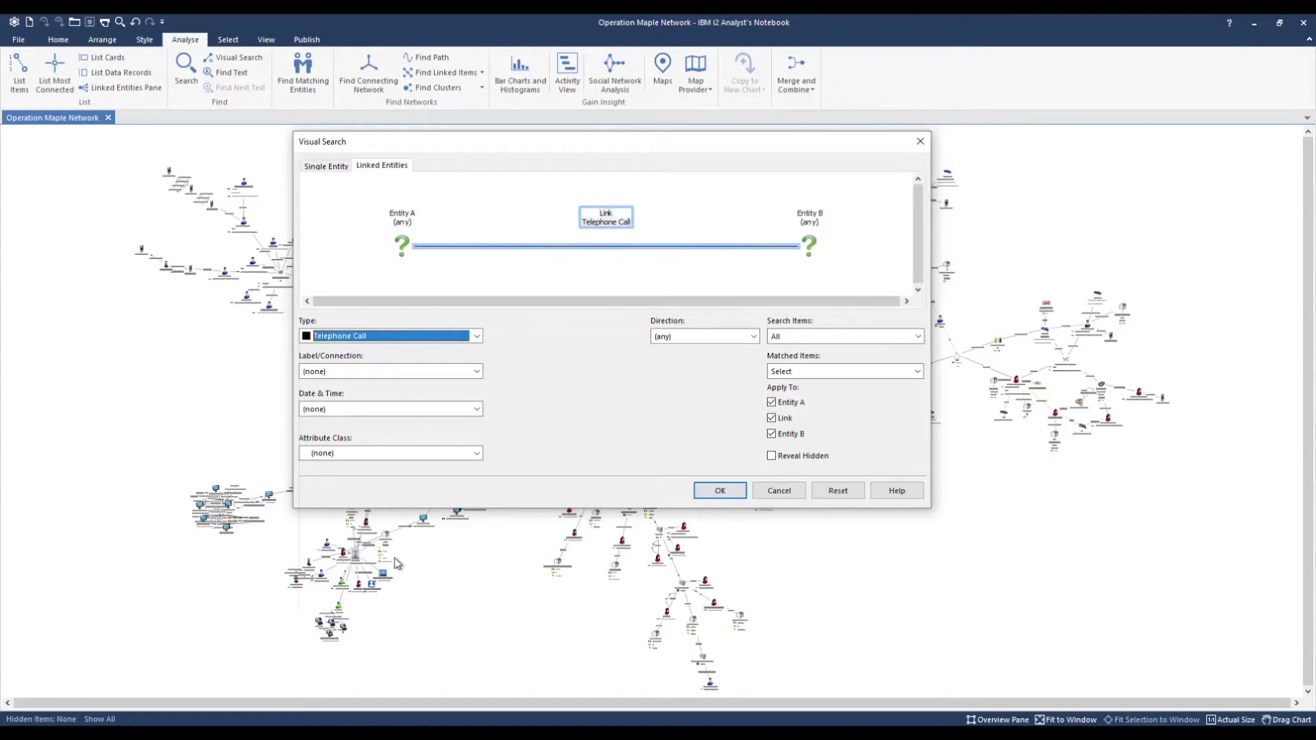
{"action": "left_click", "coordinate": [371, 410]}
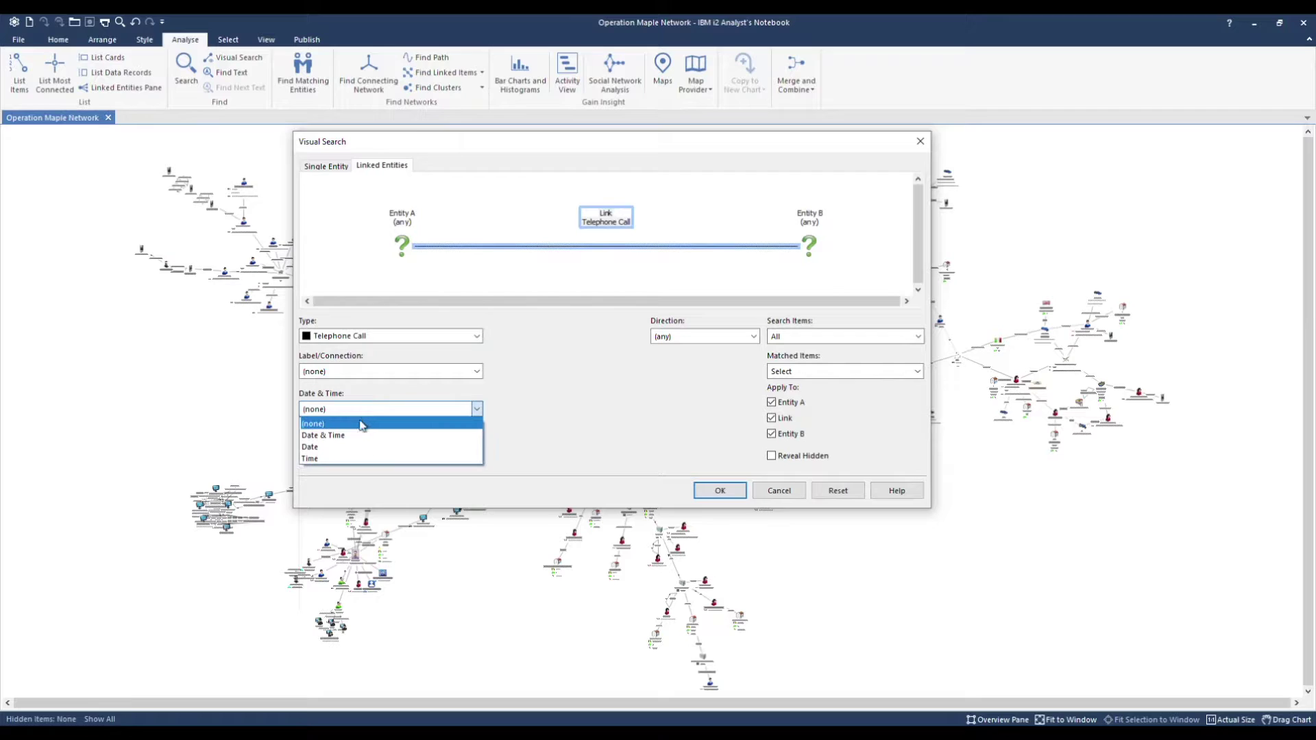
Restrict the call date to between 01/01/2020 and 30/06/2020 and run the search
{"action": "left_click", "coordinate": [352, 447]}
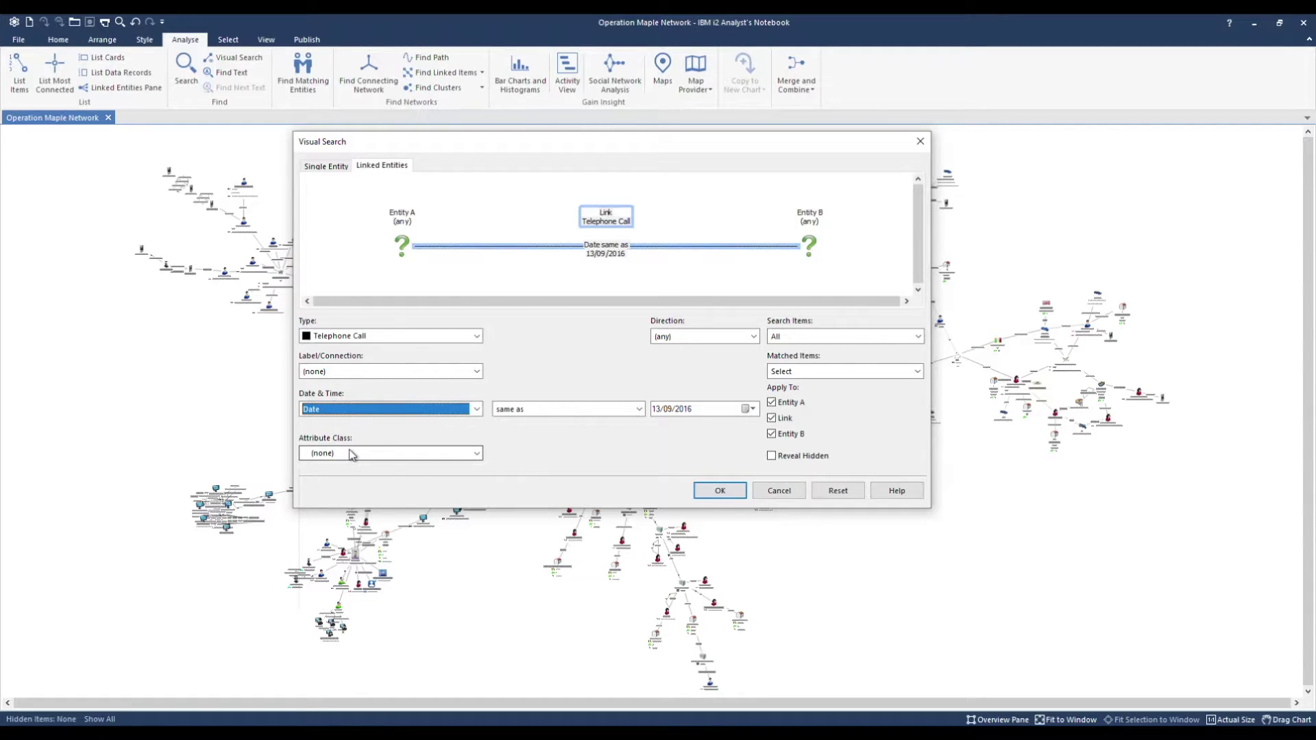
{"action": "left_click", "coordinate": [542, 411]}
{"action": "left_click", "coordinate": [541, 447]}
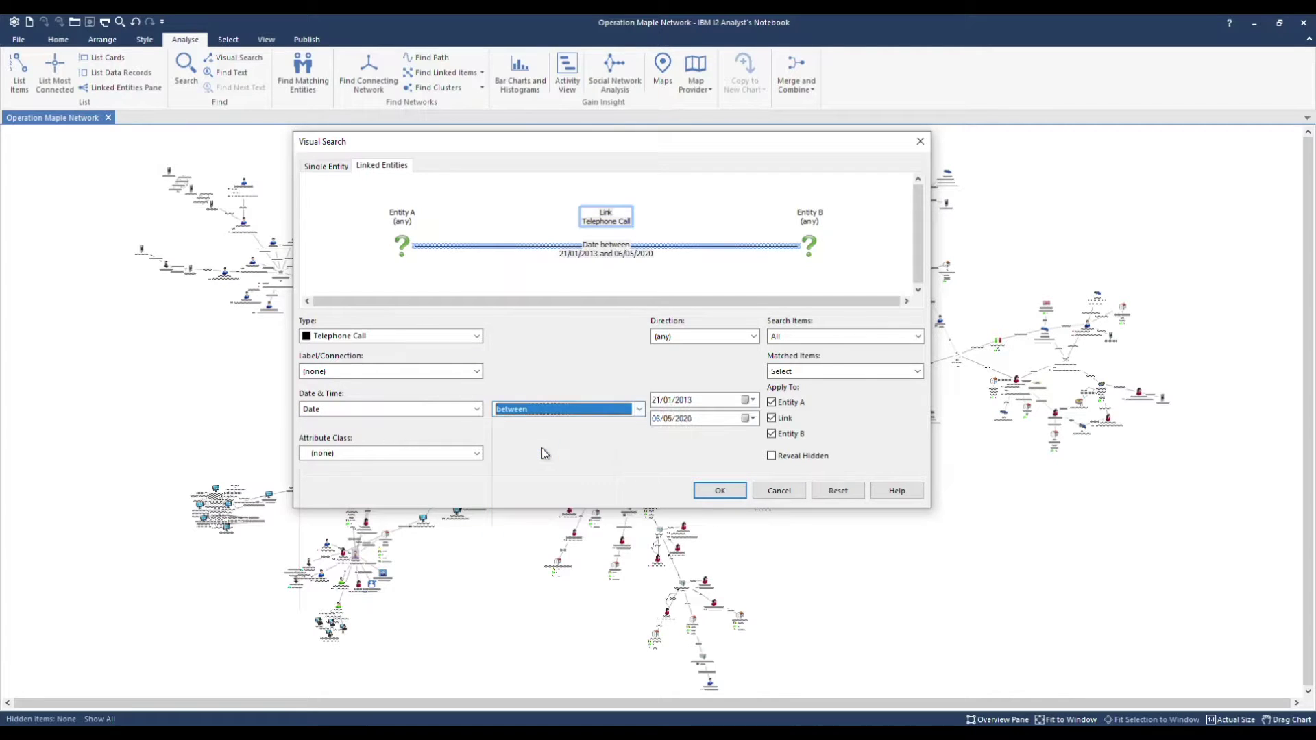
{"action": "left_click", "coordinate": [657, 401]}
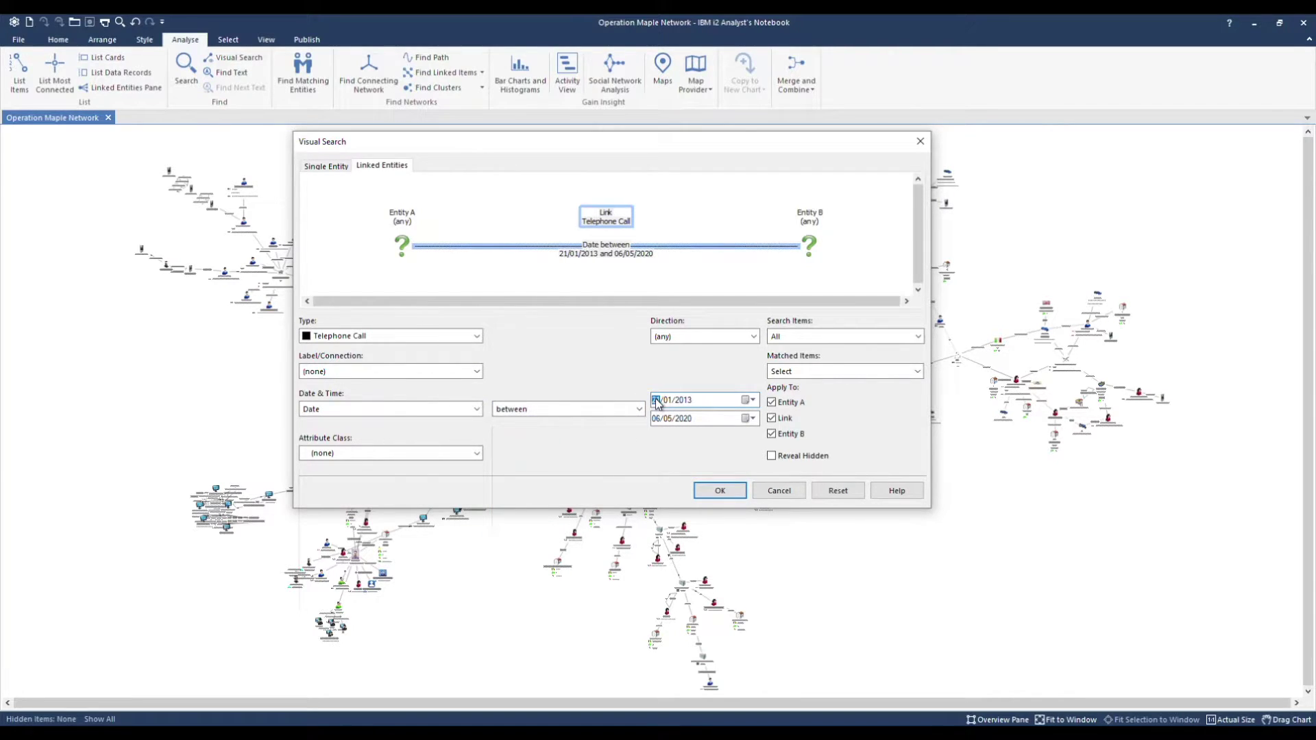
{"action": "type", "text": "01/01/2020"}
{"action": "left_click", "coordinate": [656, 401]}
{"action": "left_click", "coordinate": [657, 420]}
{"action": "type", "text": "3006"}
{"action": "left_click", "coordinate": [718, 493]}
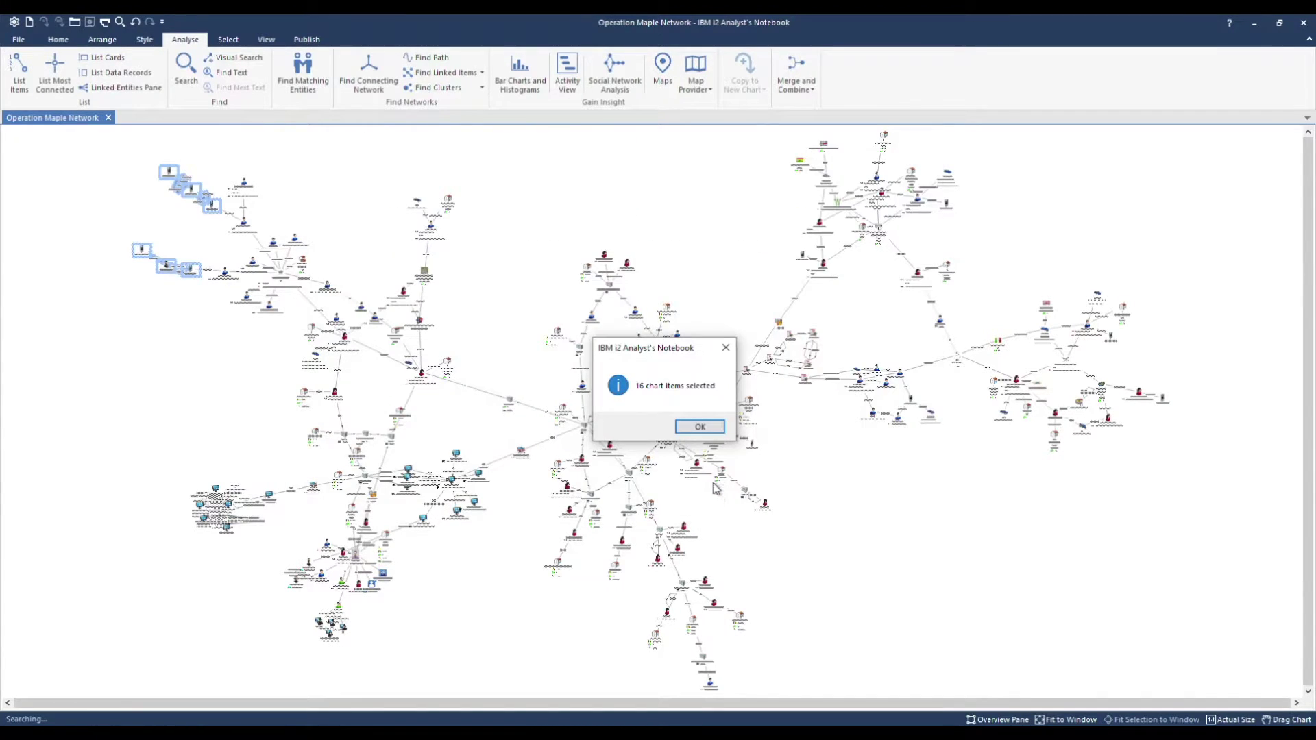
Dismiss the 16-items-selected message and zoom in on the matched calls
{"action": "left_click", "coordinate": [718, 427]}
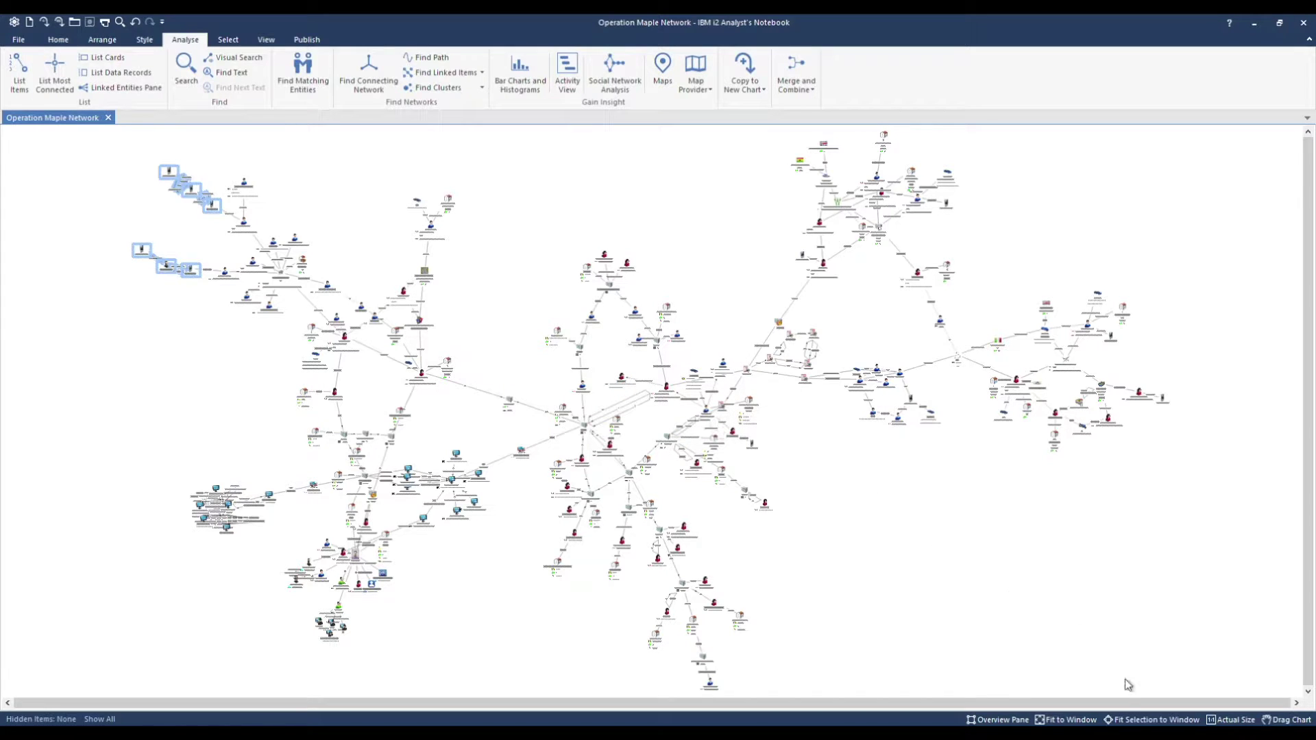
{"action": "left_click", "coordinate": [1135, 720]}
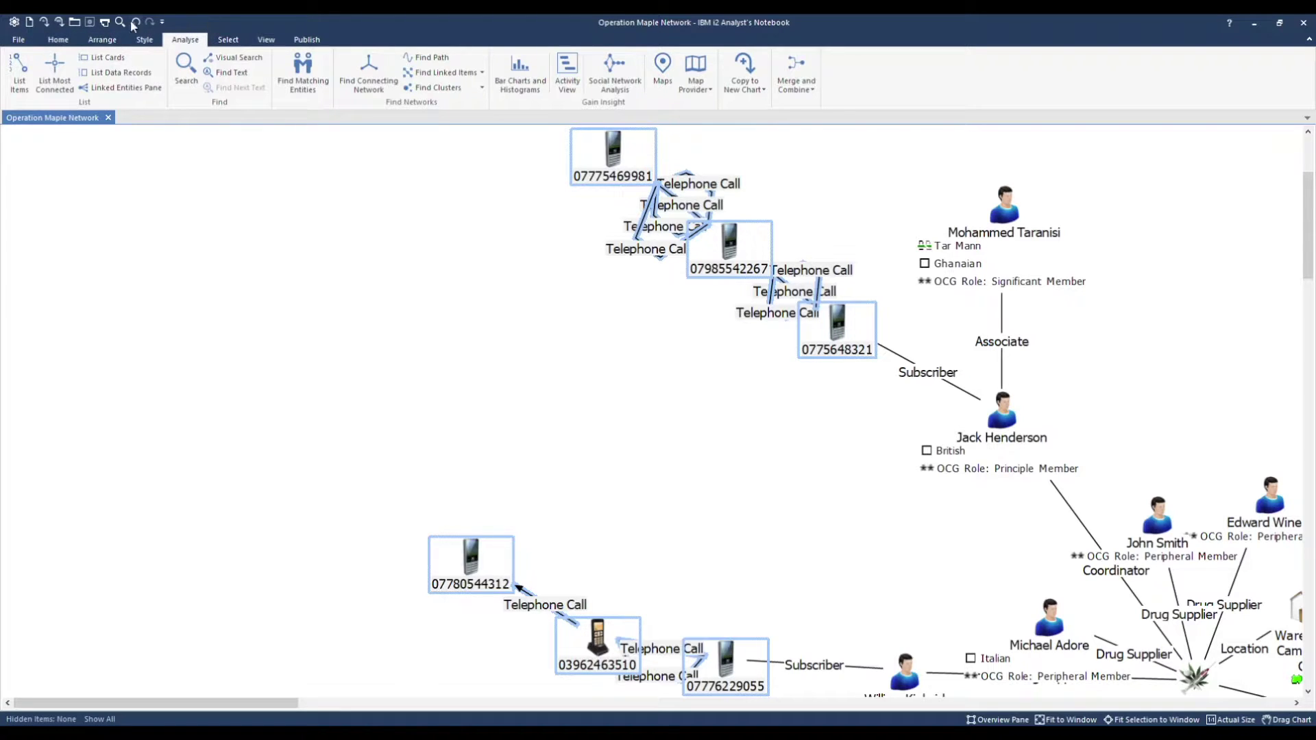
Copy the matched phones and calls into a new timeline chart, Chart4
{"action": "left_click", "coordinate": [60, 22]}
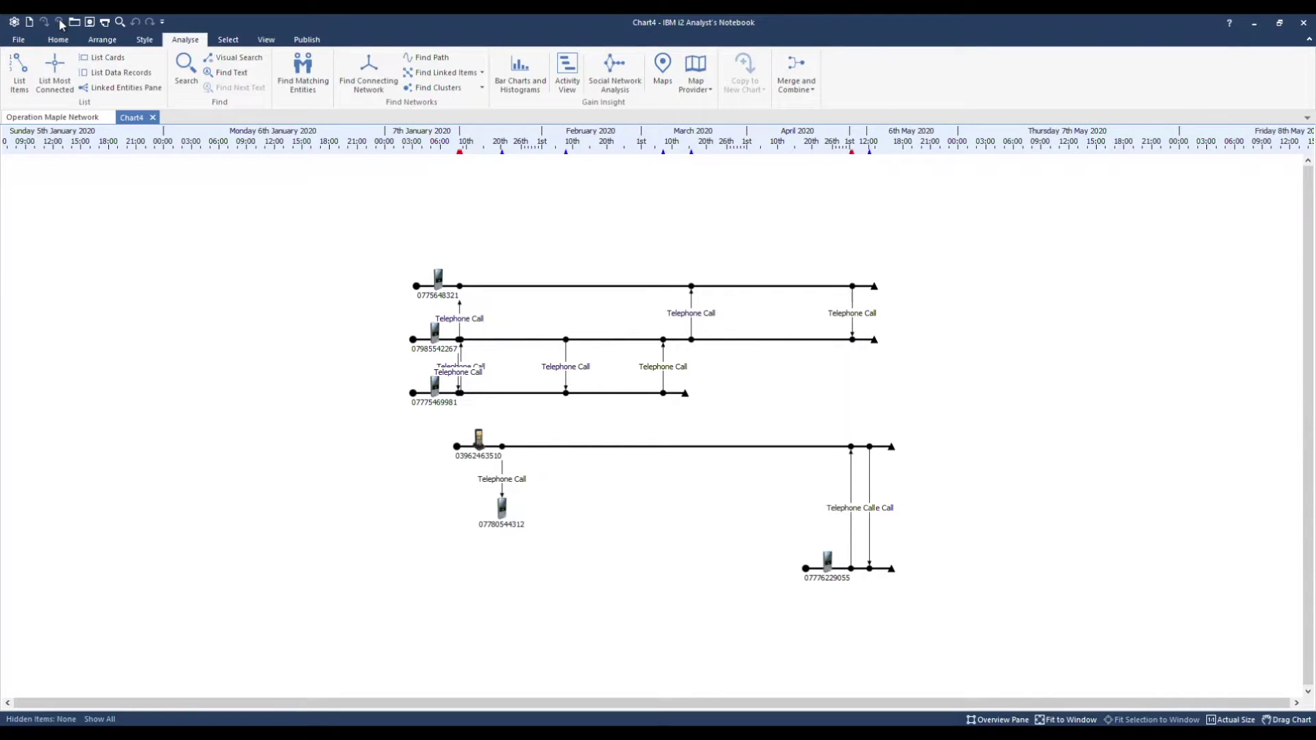
{"action": "left_click", "coordinate": [102, 39]}
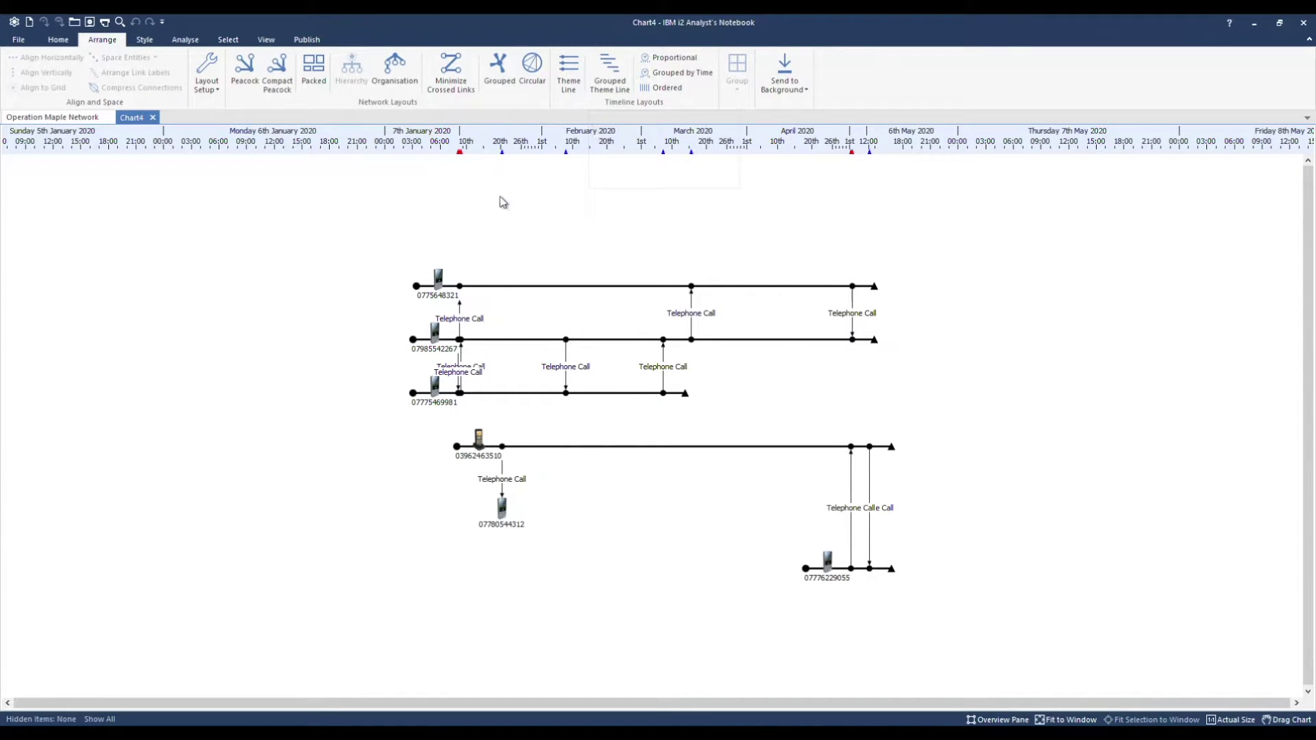
{"action": "left_click", "coordinate": [228, 40]}
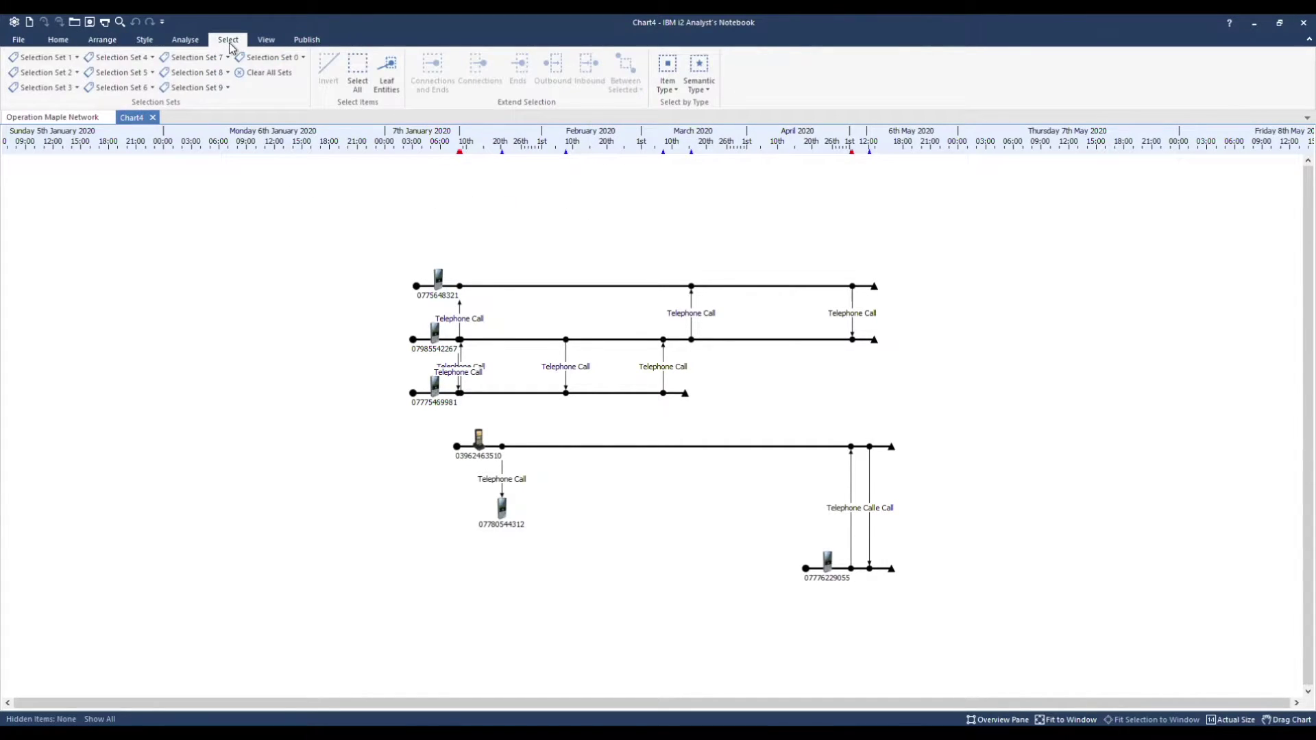
{"action": "left_click", "coordinate": [676, 87]}
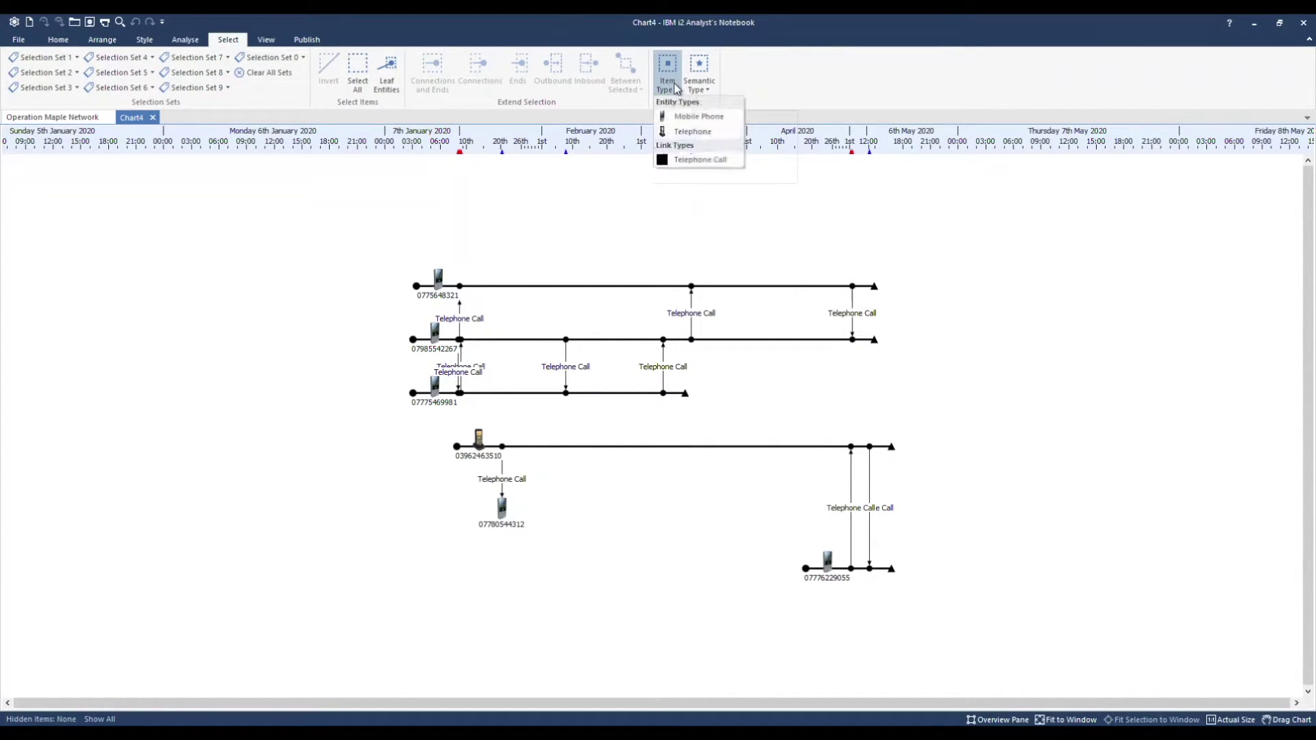
Select all Telephone Call links and replace their label with the call's date and time
{"action": "left_click", "coordinate": [720, 166]}
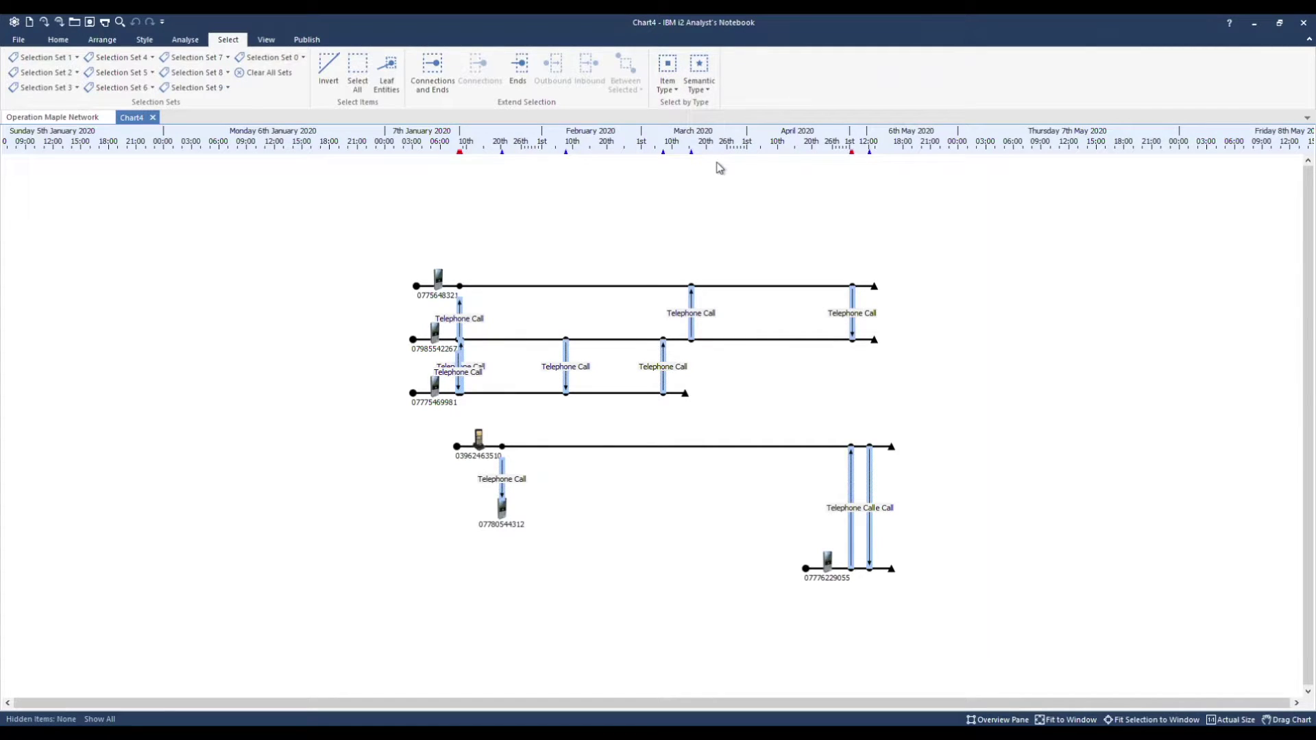
{"action": "left_click", "coordinate": [153, 42]}
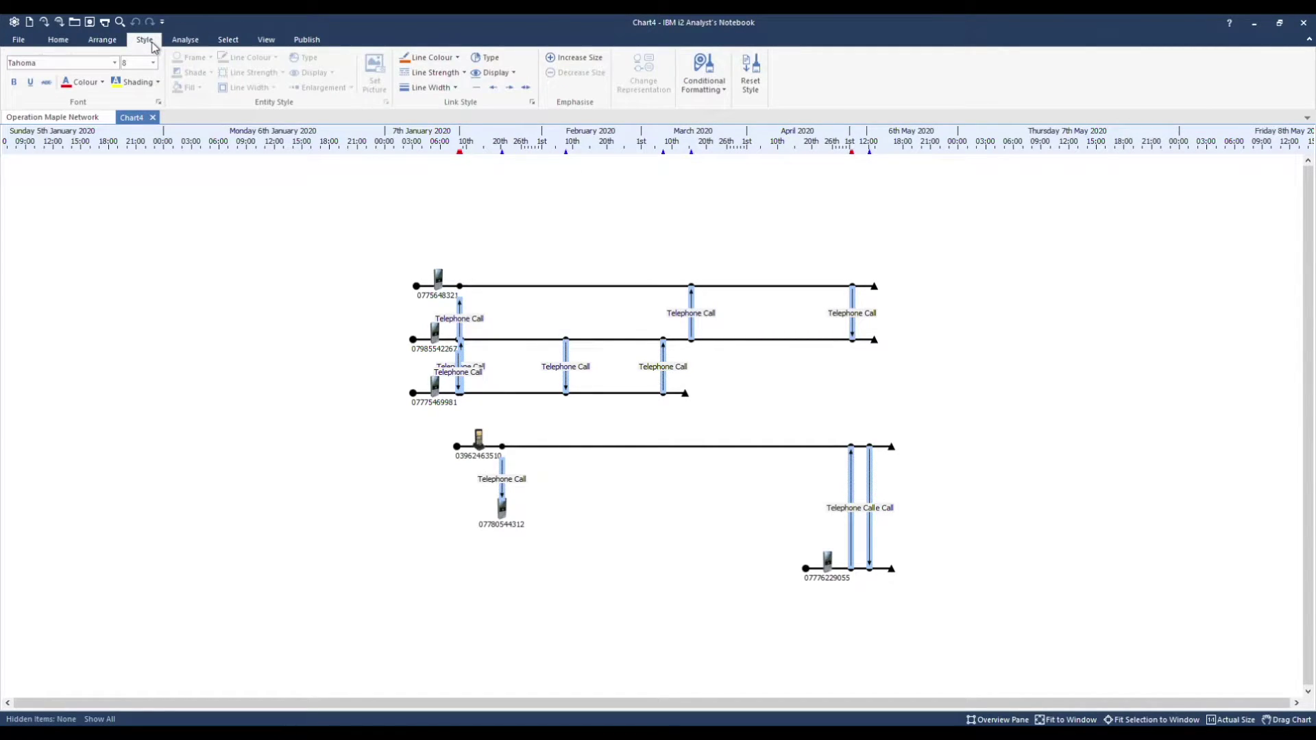
{"action": "left_click", "coordinate": [515, 76]}
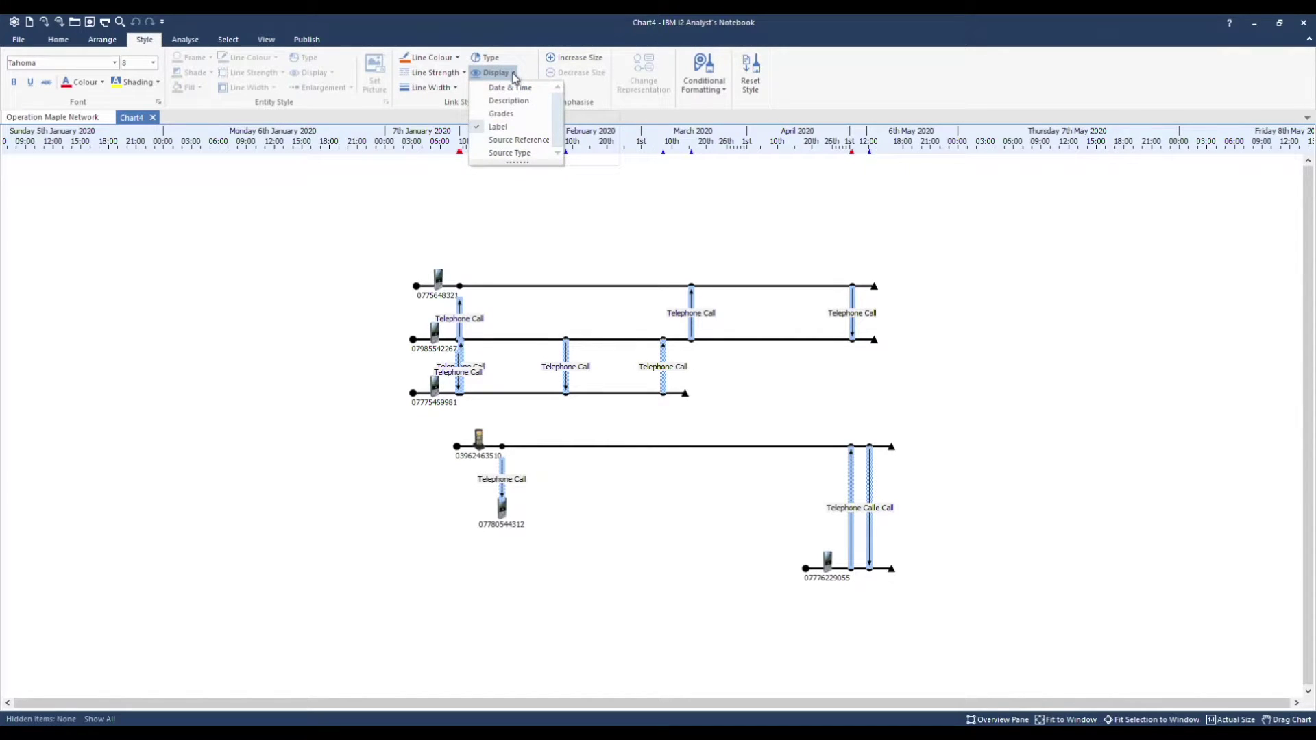
{"action": "left_click", "coordinate": [498, 127]}
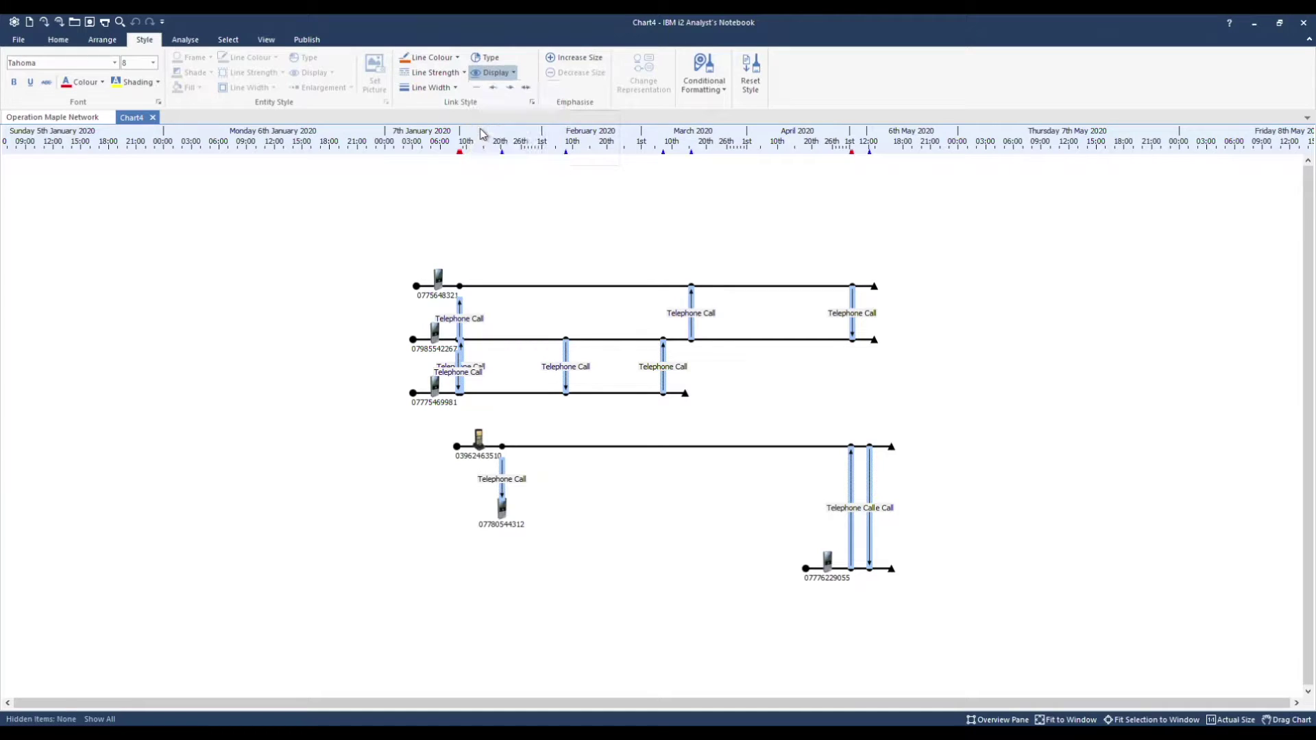
{"action": "left_click", "coordinate": [512, 74]}
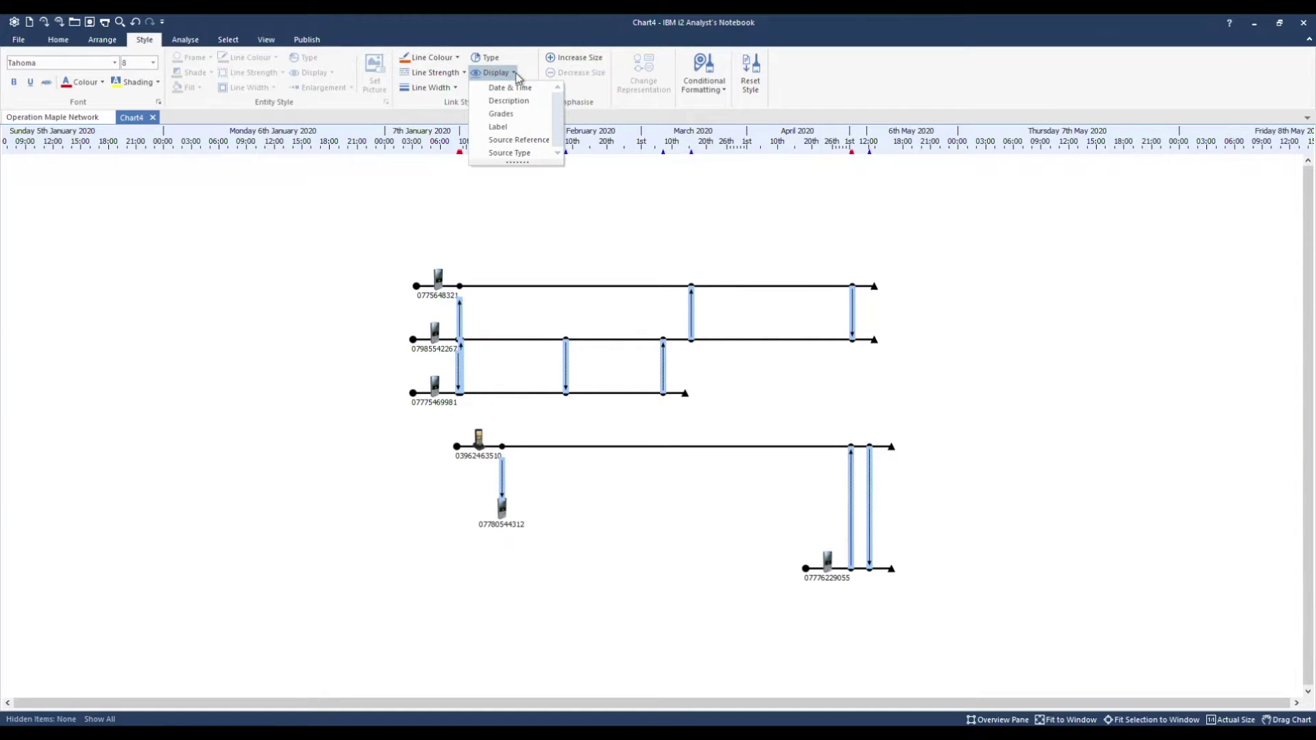
{"action": "left_click", "coordinate": [483, 88]}
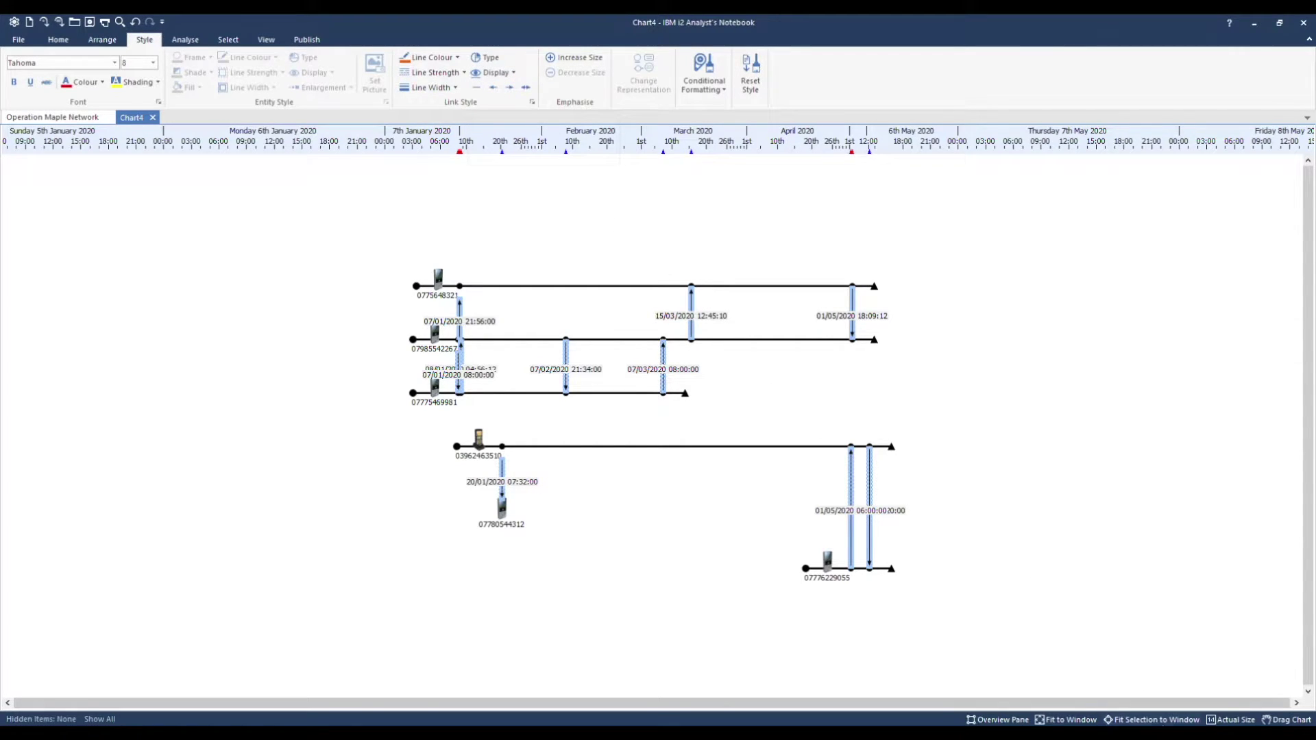
{"action": "left_click", "coordinate": [1094, 721]}
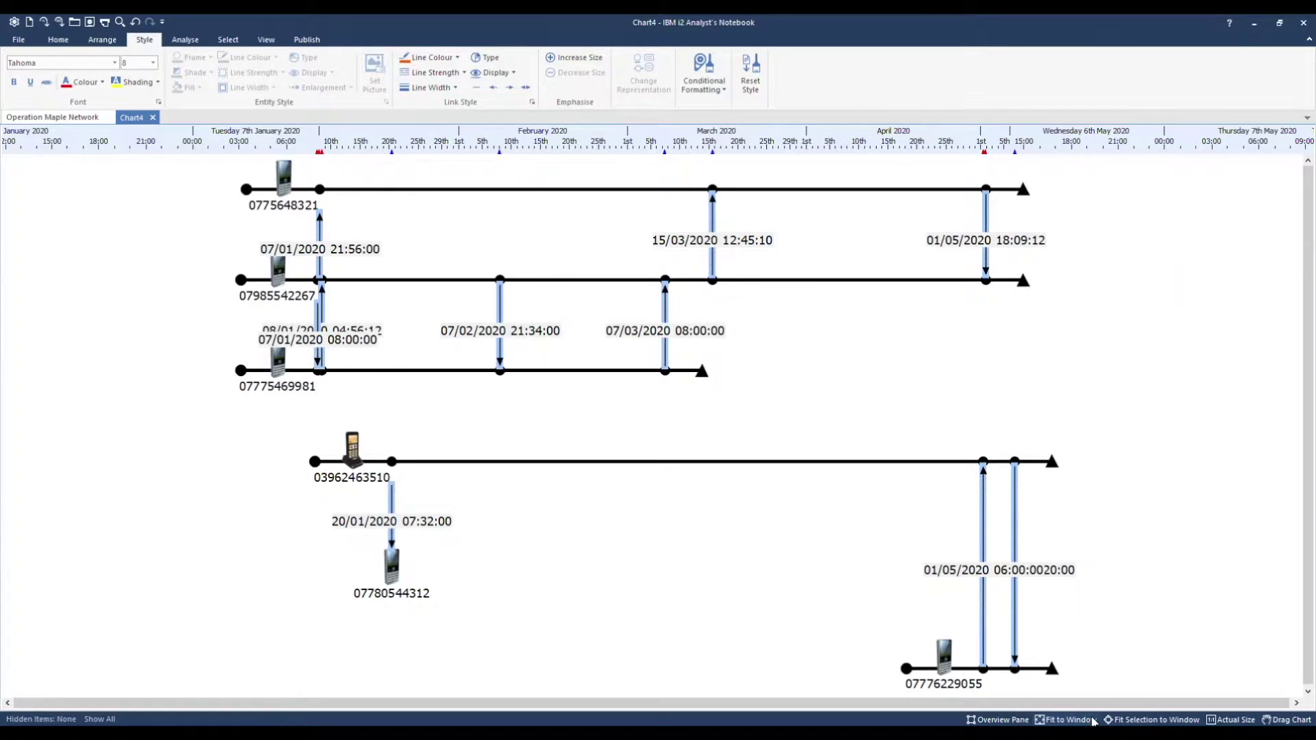
{"action": "right_click", "coordinate": [730, 533]}
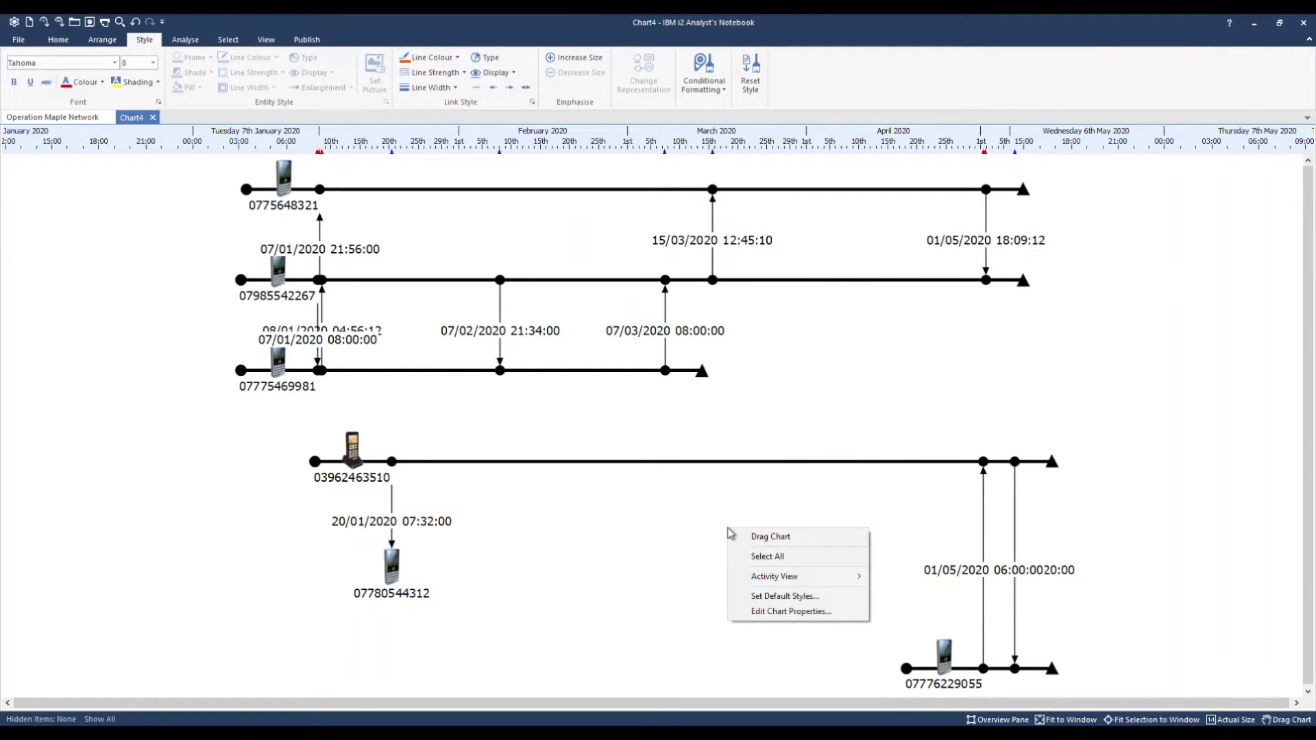
Add a new entry to Chart4's Date & Time Formats in Chart Properties
{"action": "left_click", "coordinate": [831, 621]}
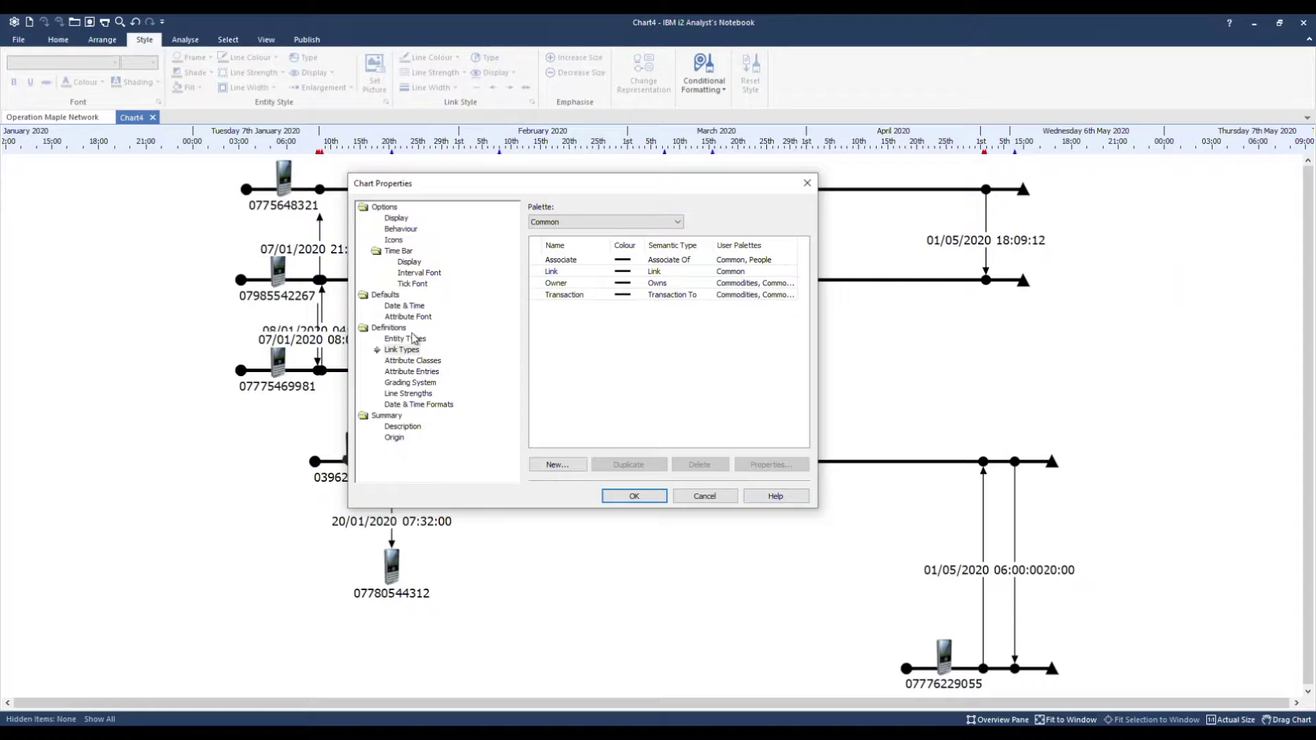
{"action": "left_click", "coordinate": [444, 405]}
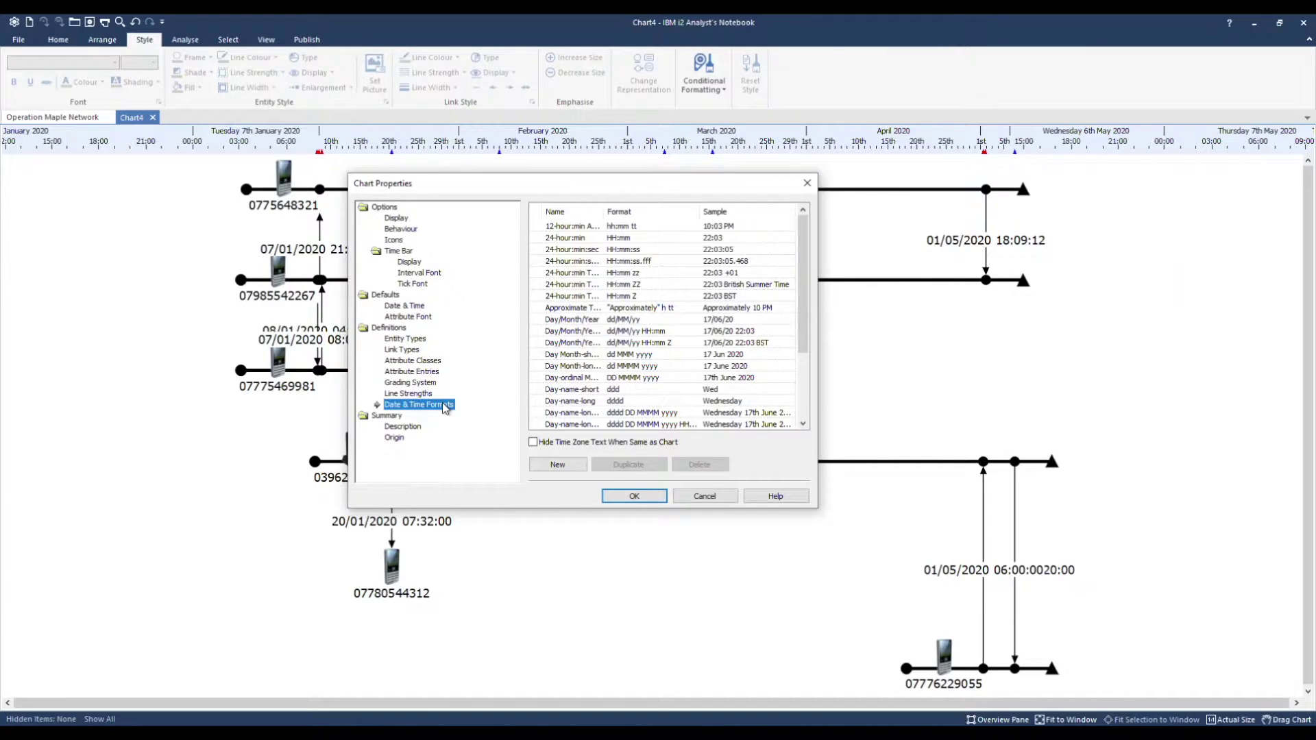
{"action": "left_click_drag", "start_coordinate": [802, 346], "coordinate": [815, 416]}
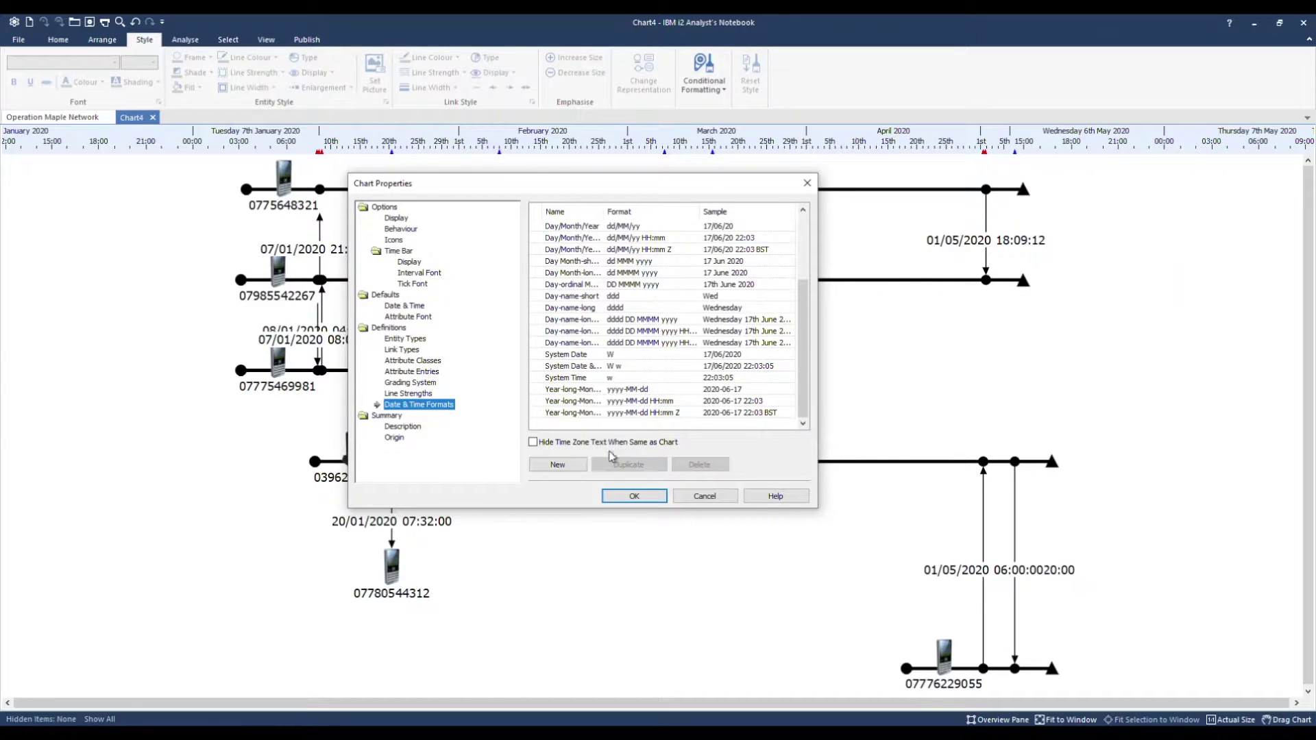
{"action": "left_click", "coordinate": [575, 471]}
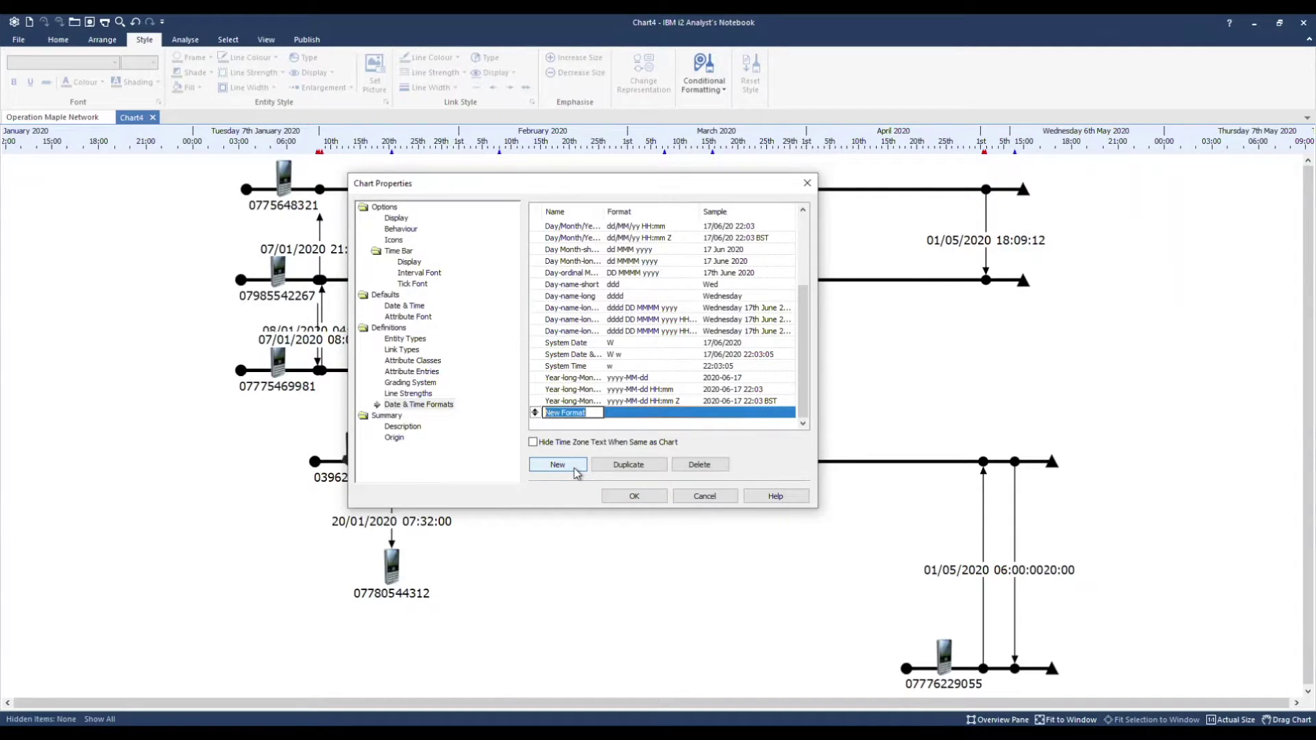
Name the new format Example with pattern ddd H"HRs" and save the chart properties
{"action": "type", "text": "Example"}
{"action": "left_click", "coordinate": [612, 417]}
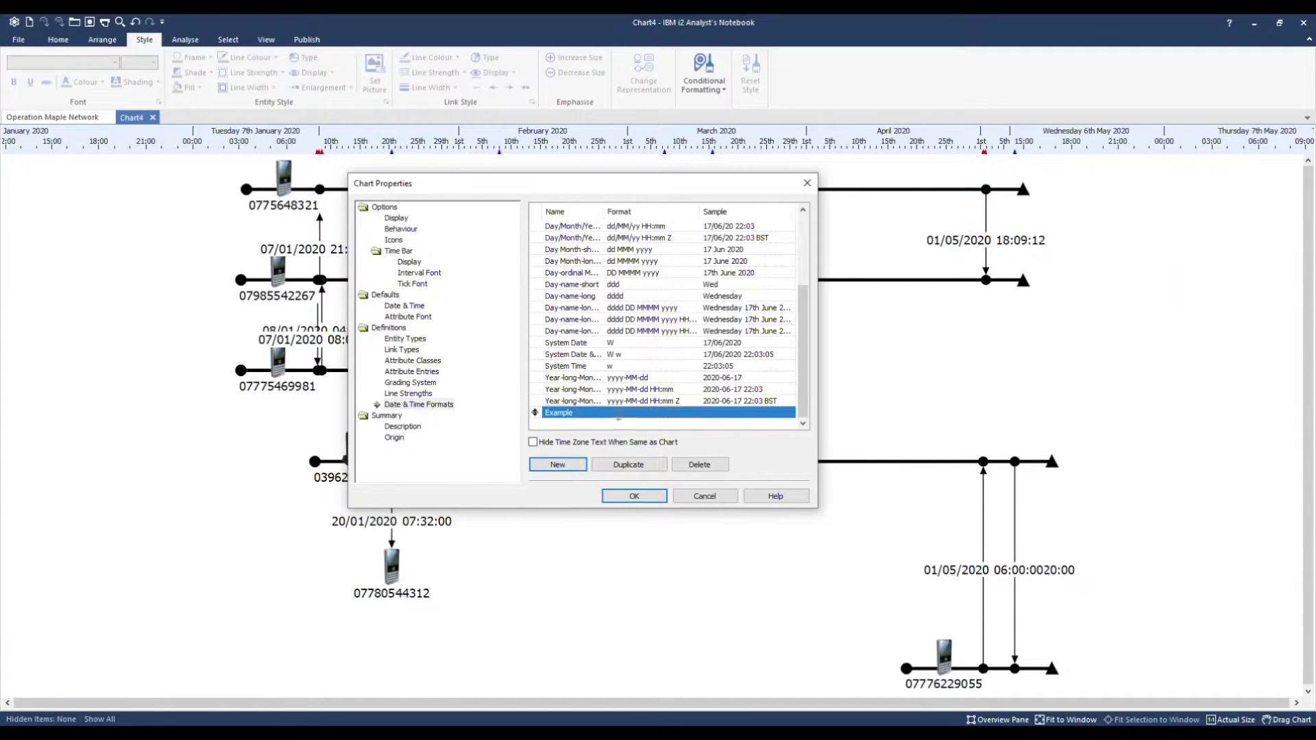
{"action": "left_click", "coordinate": [618, 414]}
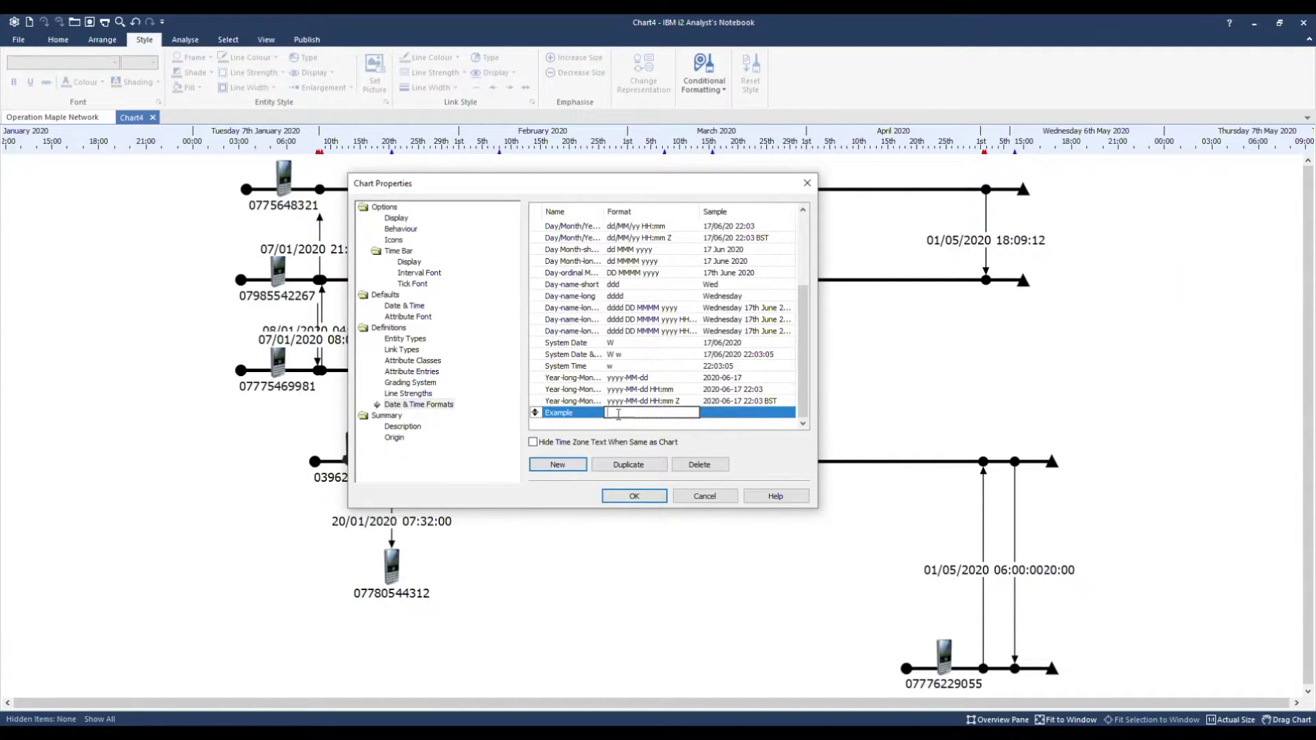
{"action": "type", "text": "ddd H\"HRs"}
{"action": "key", "text": "Return"}
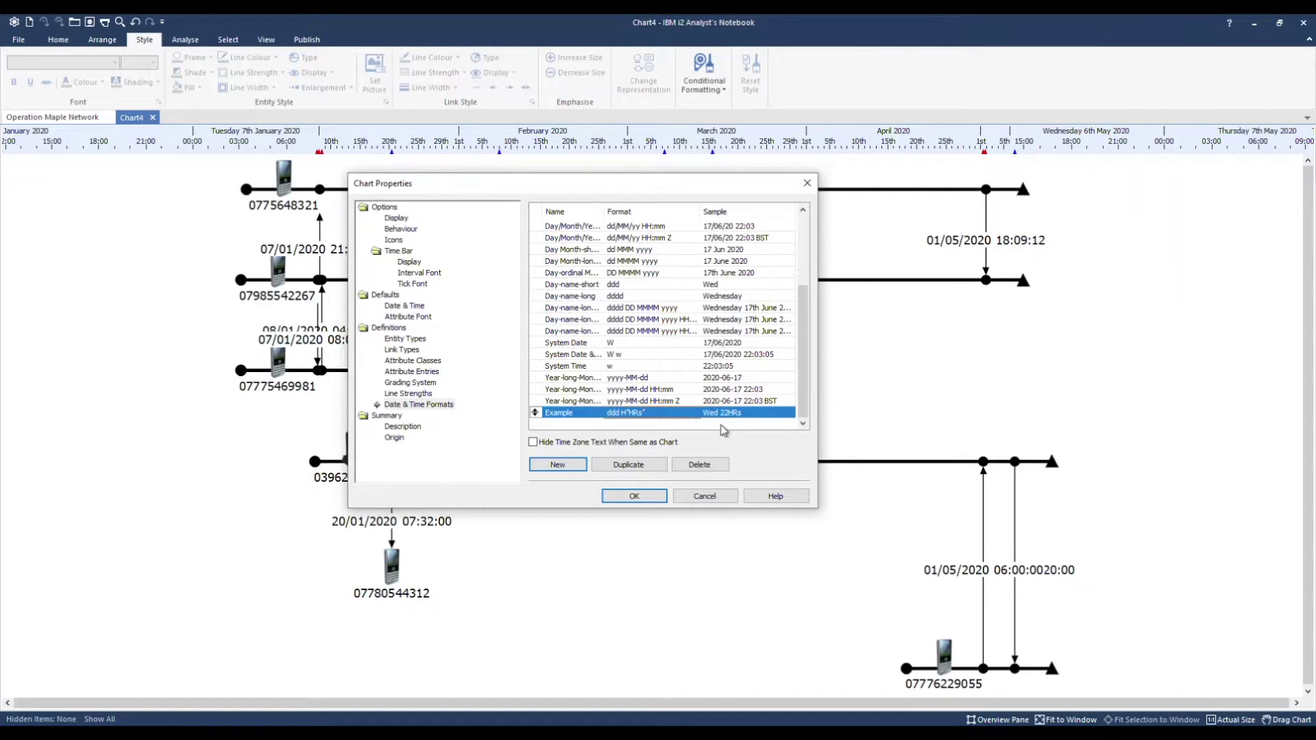
{"action": "left_click", "coordinate": [657, 503]}
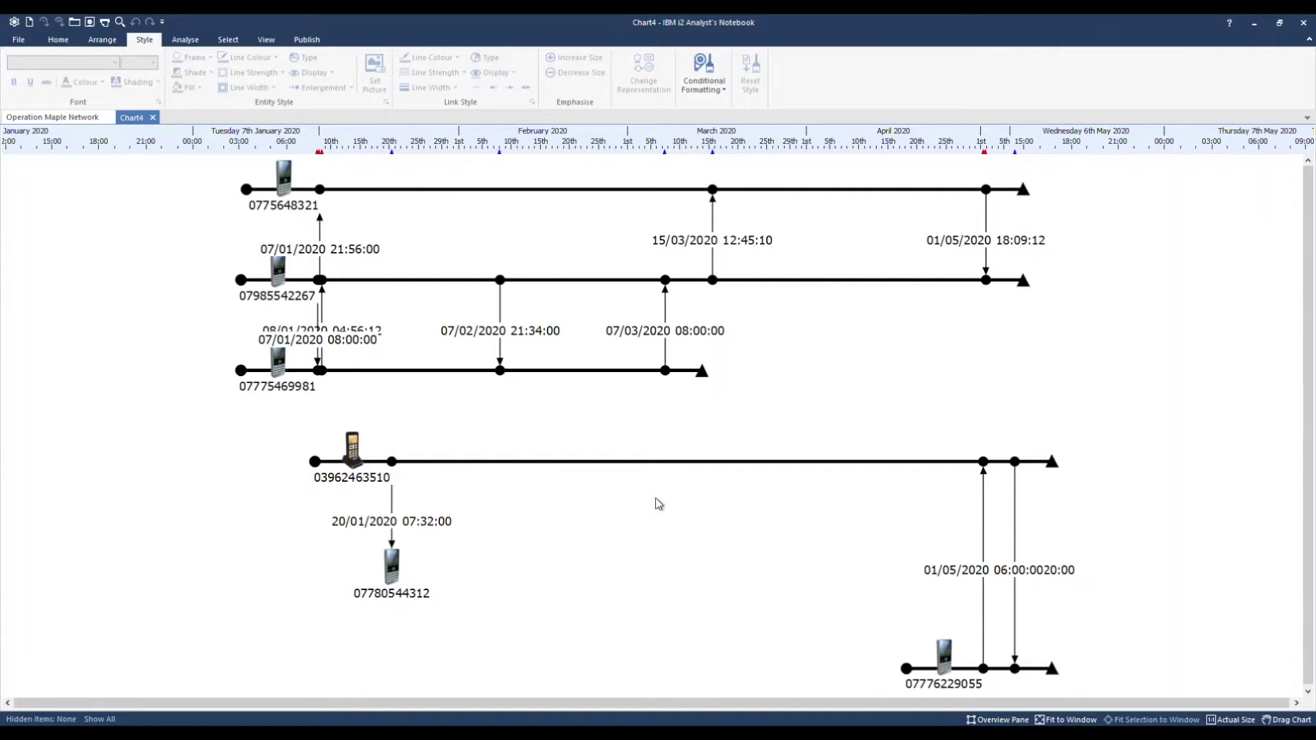
Select every Telephone Call link in Chart4
{"action": "left_click", "coordinate": [226, 41]}
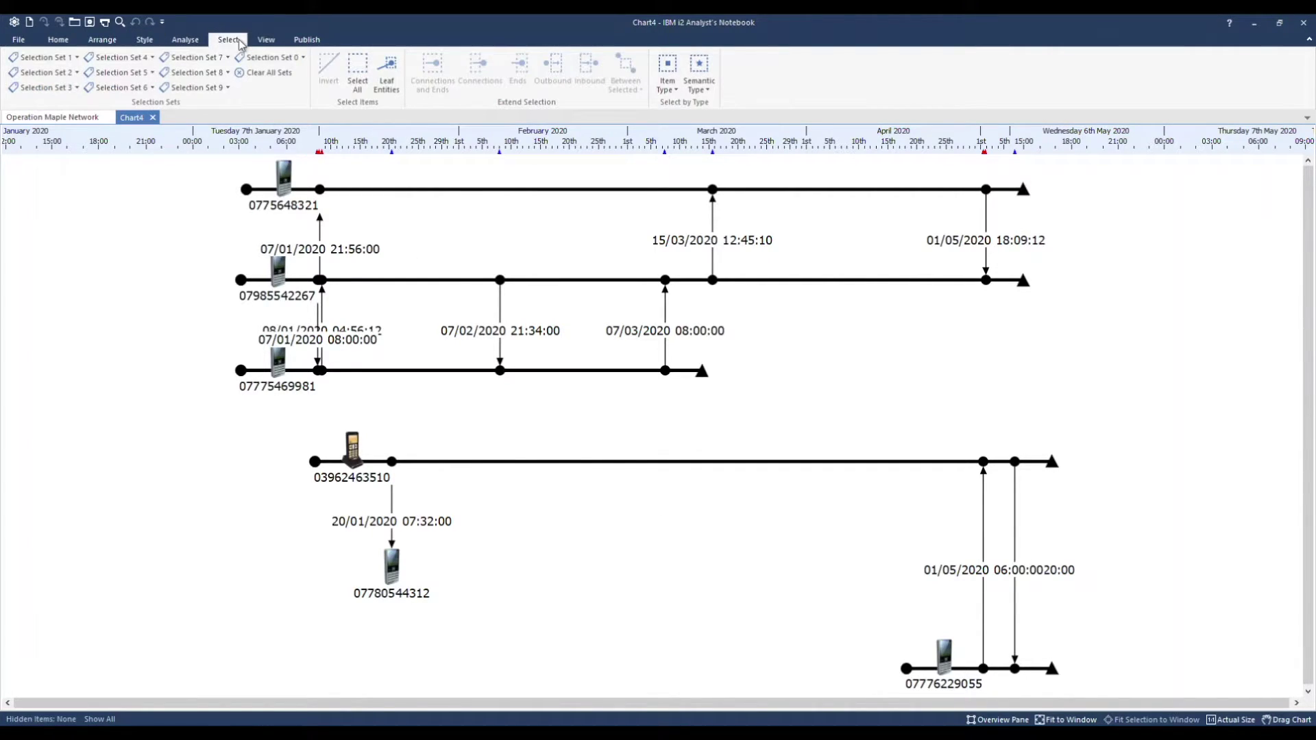
{"action": "left_click", "coordinate": [667, 79]}
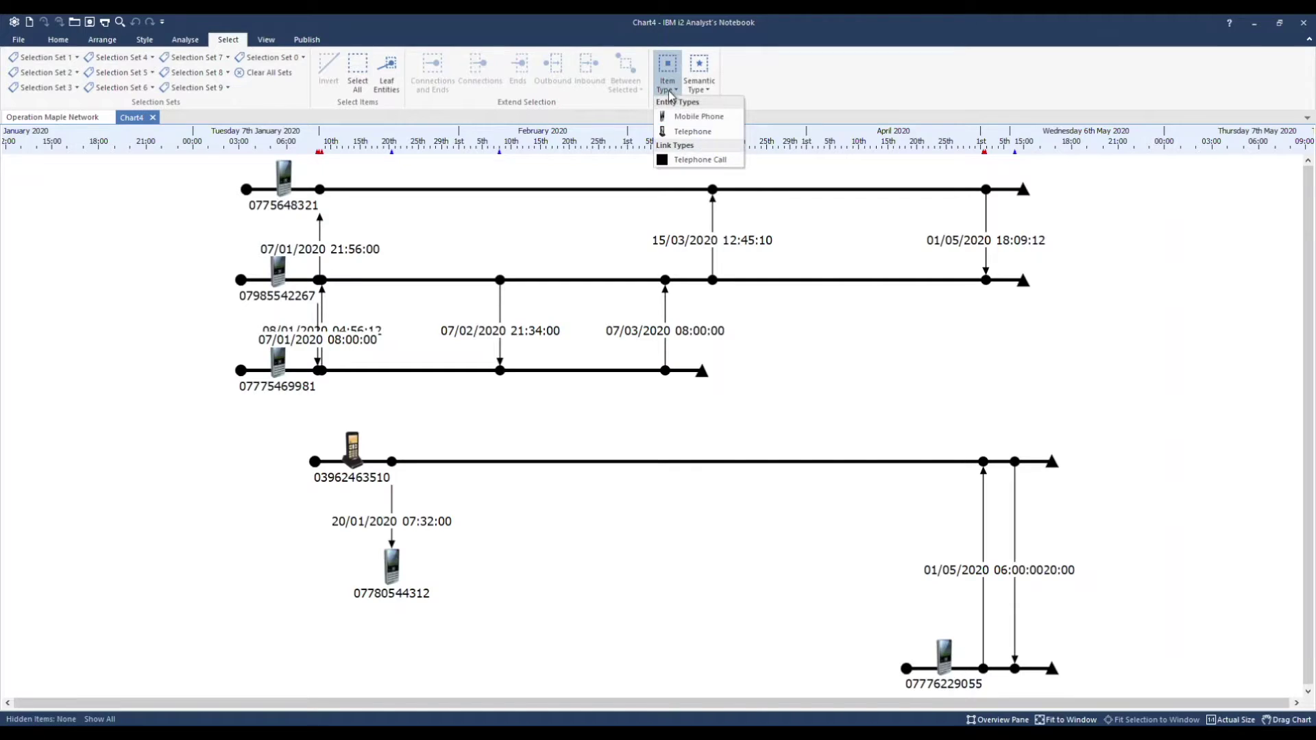
{"action": "left_click", "coordinate": [729, 164]}
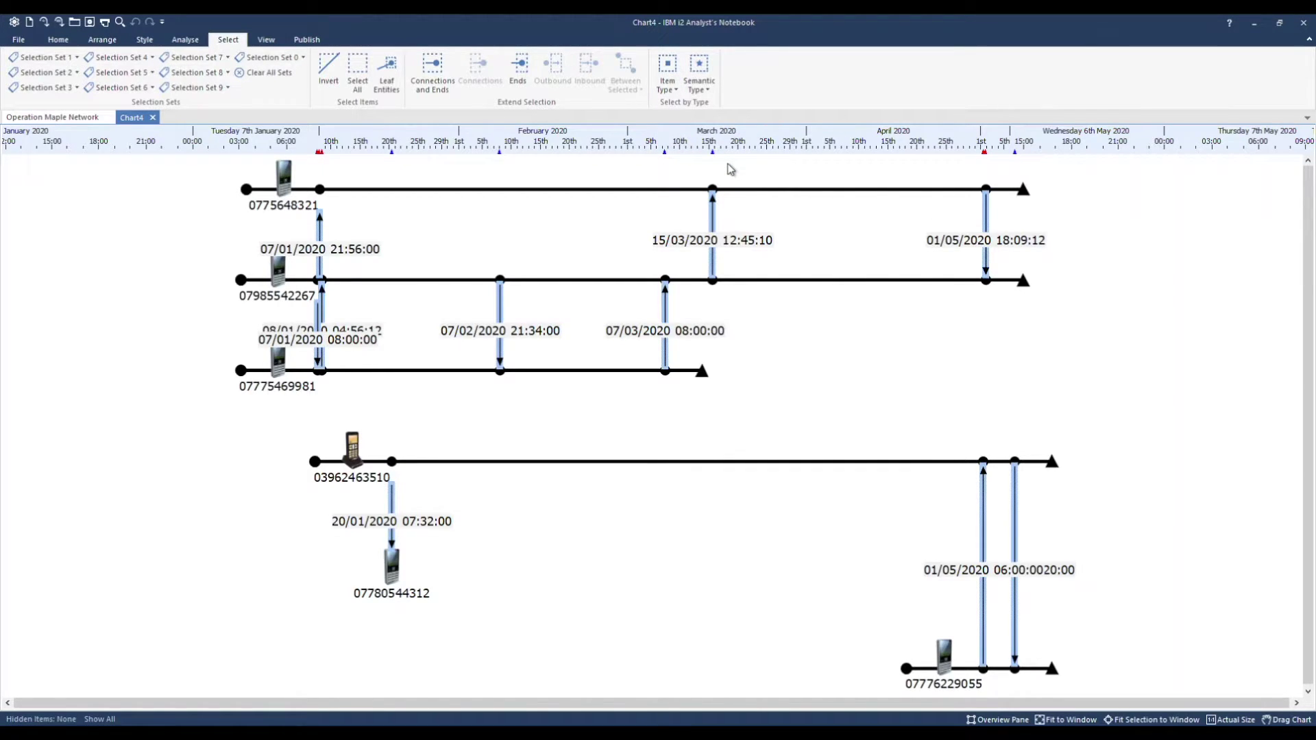
Set the ten selected call links' date display to the Example format, e.g. 'Tue 21HRs'
{"action": "right_click", "coordinate": [715, 240]}
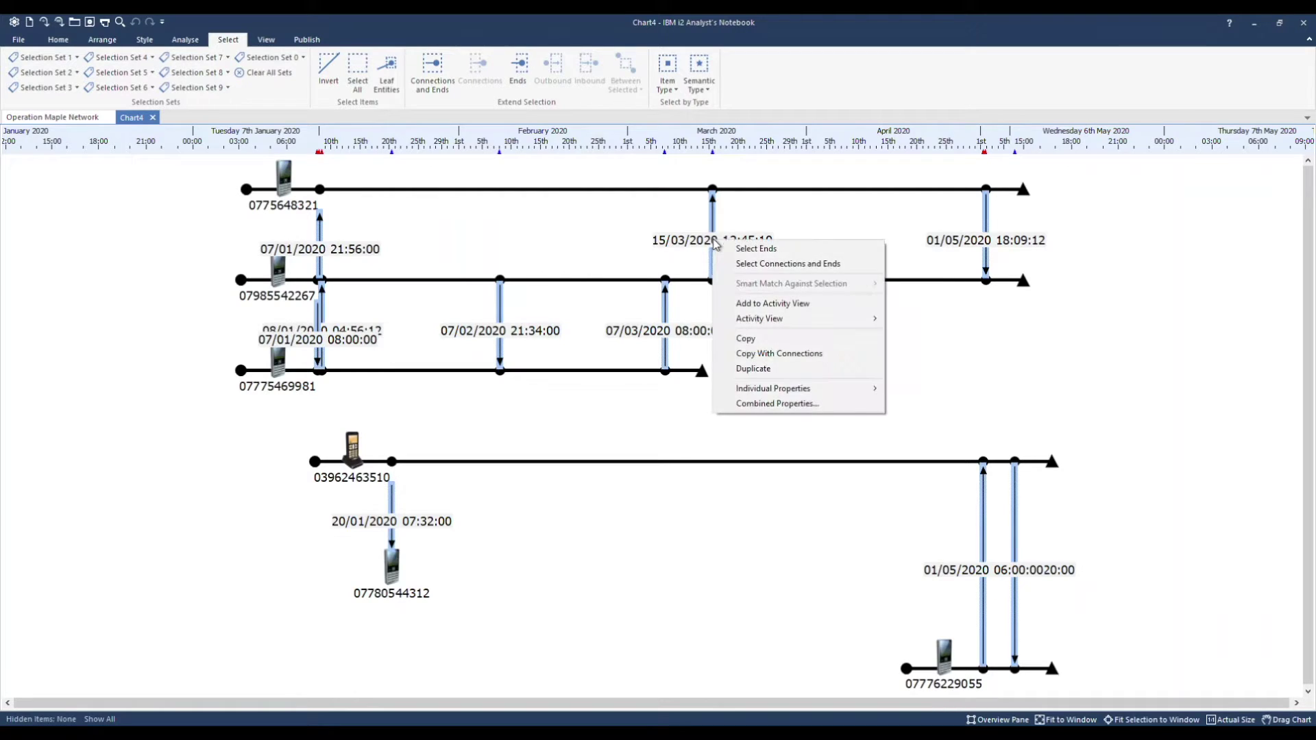
{"action": "left_click", "coordinate": [832, 405]}
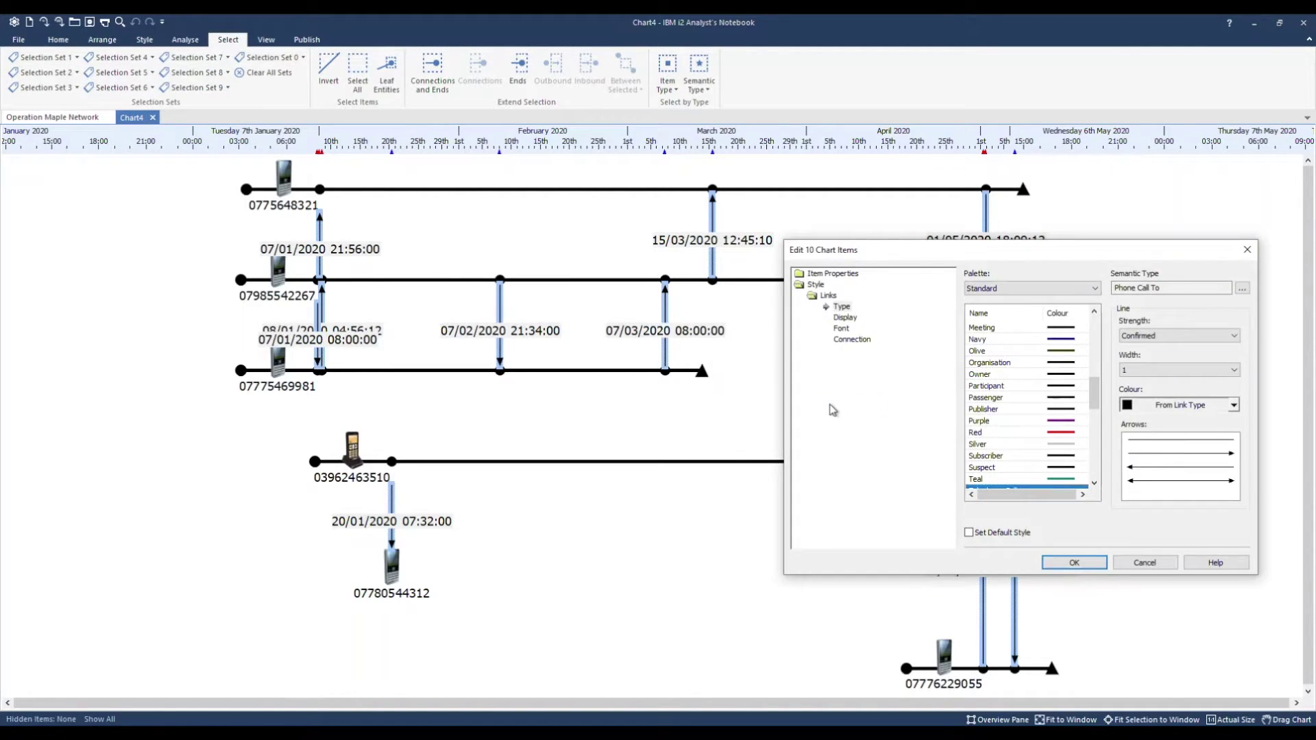
{"action": "left_click", "coordinate": [847, 319]}
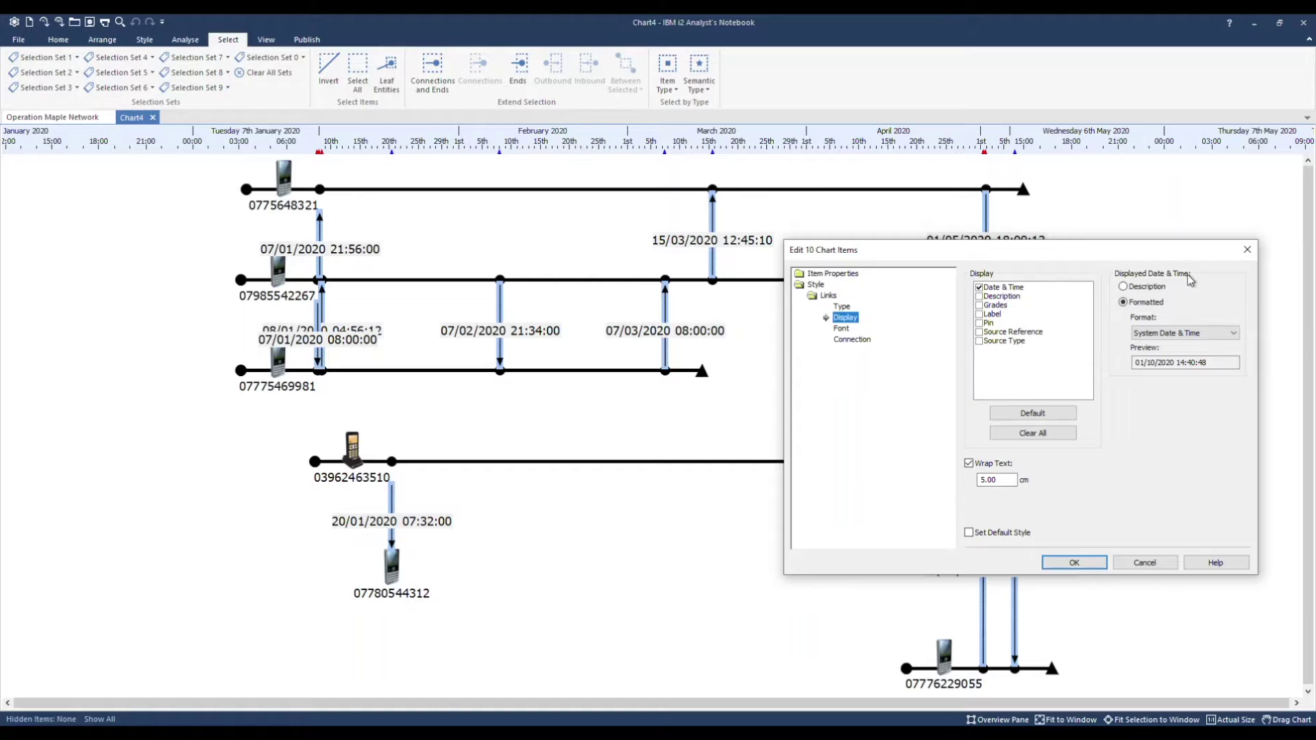
{"action": "left_click", "coordinate": [1233, 333]}
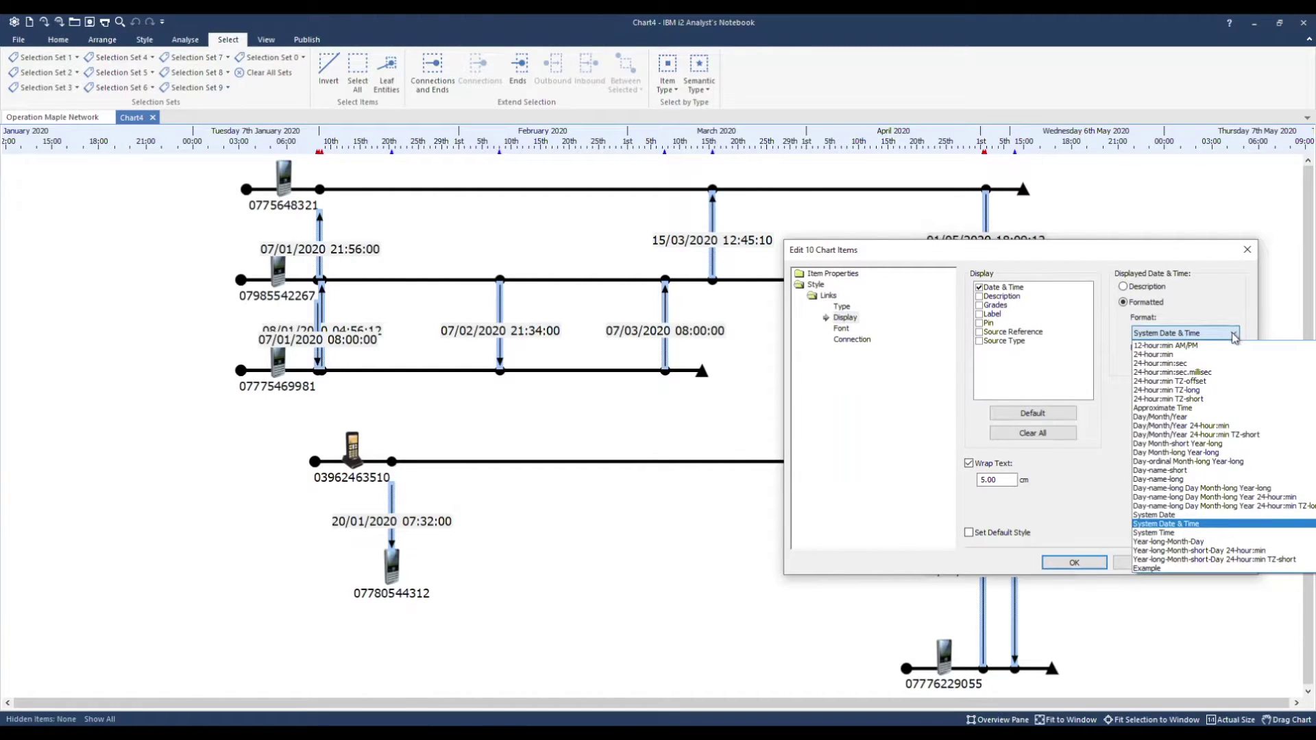
{"action": "left_click", "coordinate": [1164, 573]}
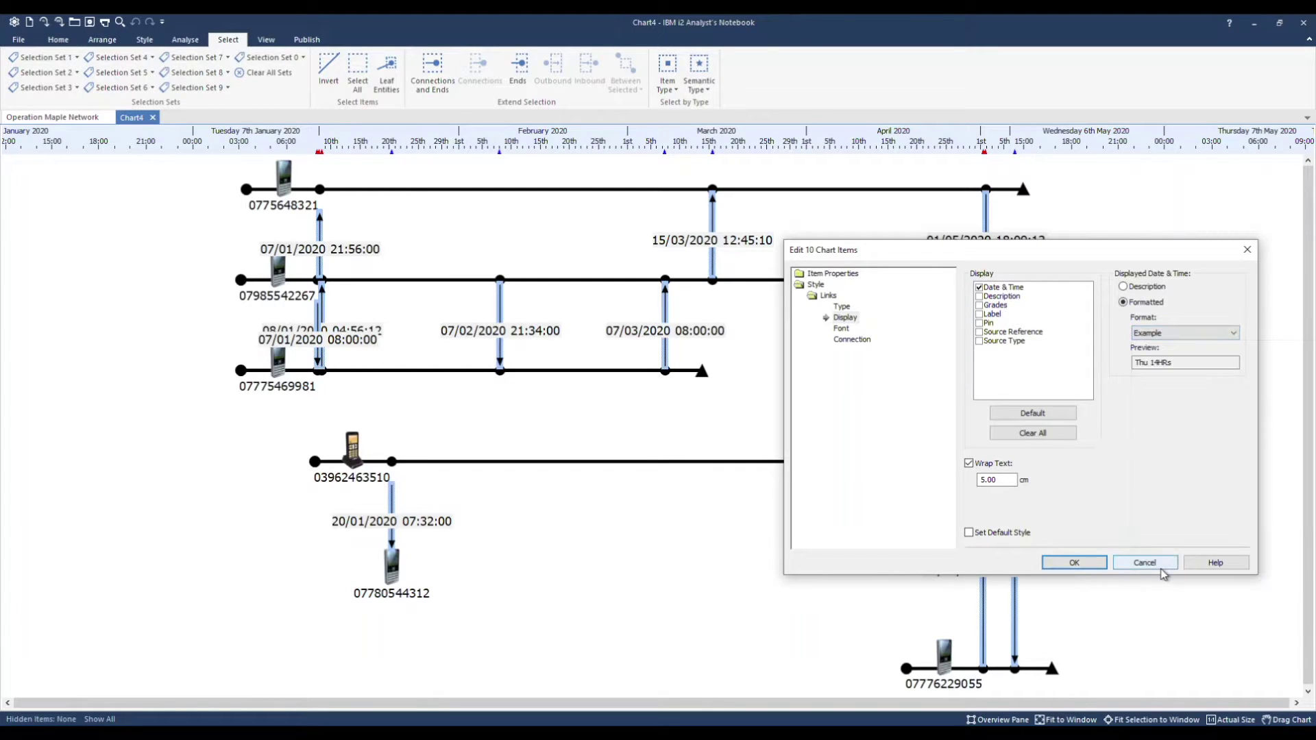
{"action": "left_click", "coordinate": [1070, 562]}
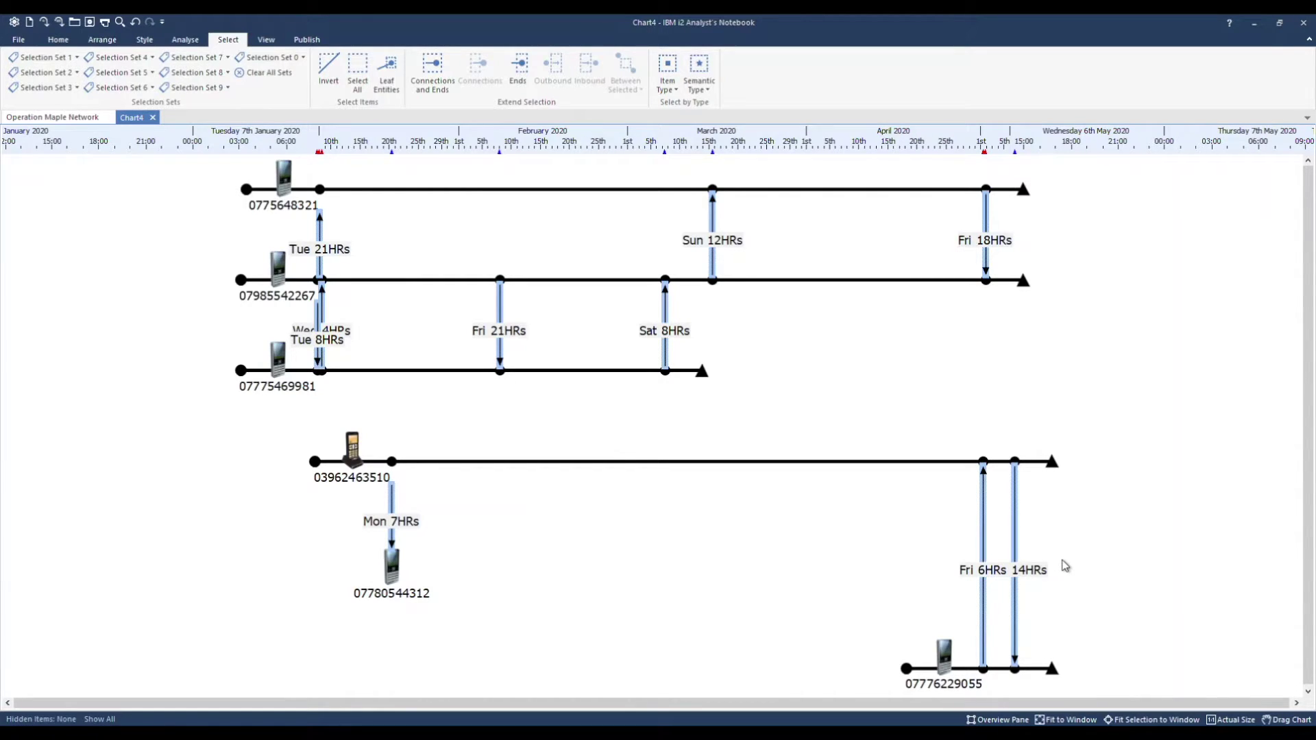
{"action": "left_click", "coordinate": [103, 39]}
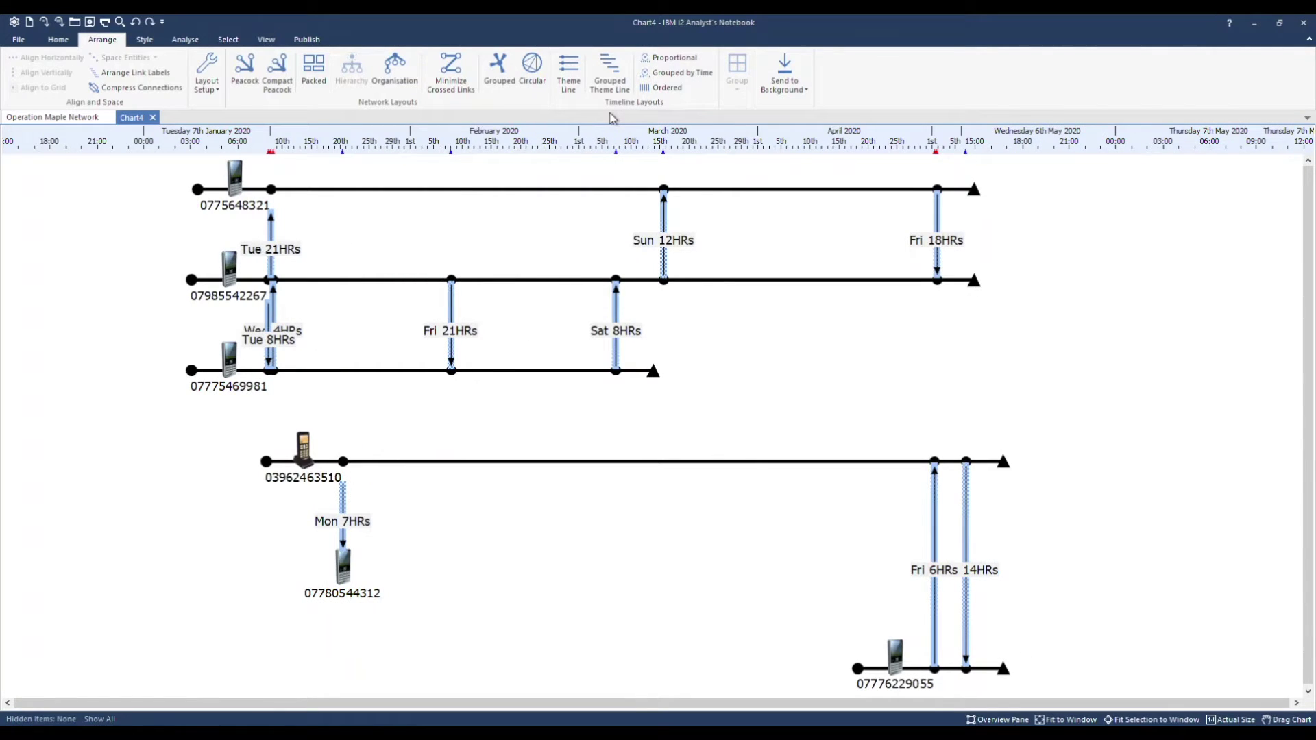
Apply the Grouped by Time layout and open its Layout Setup settings
{"action": "left_click", "coordinate": [699, 77]}
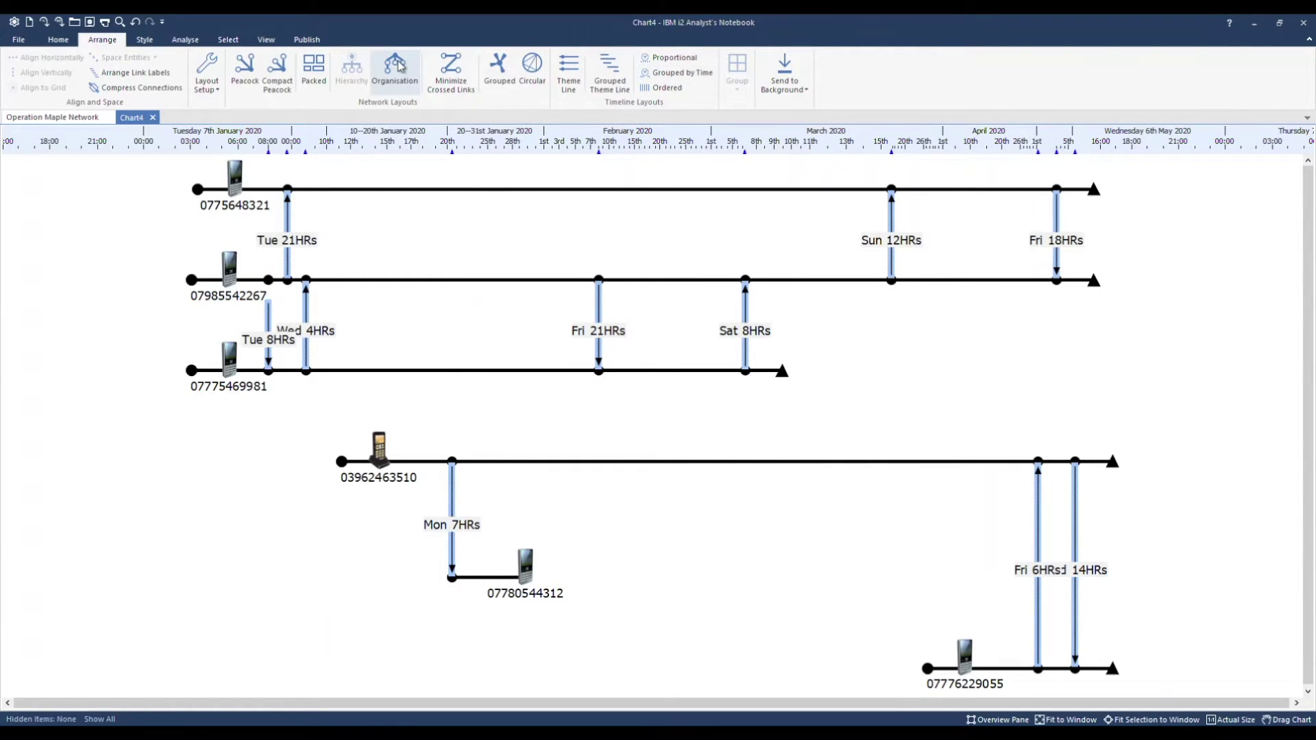
{"action": "left_click", "coordinate": [219, 59]}
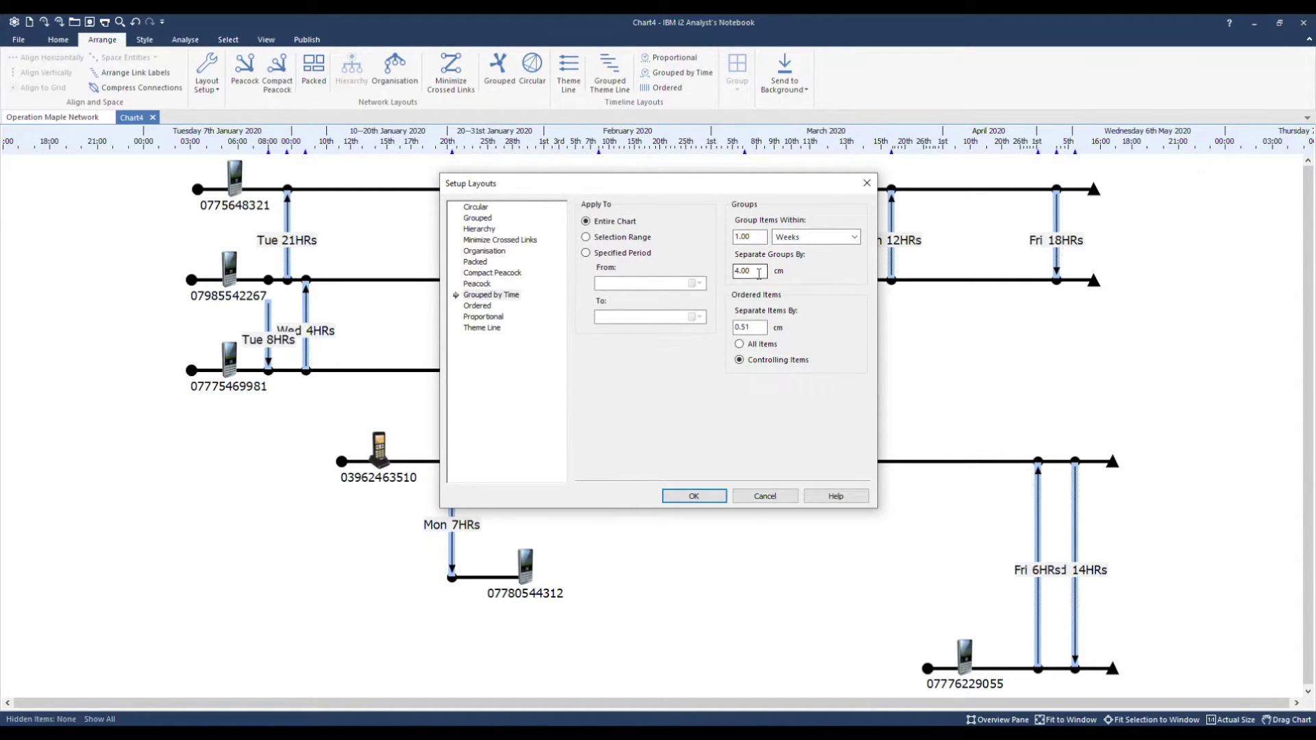
Apply the Grouped by Time layout with 1-week grouping and 4.00 cm group separation
{"action": "left_click", "coordinate": [703, 496]}
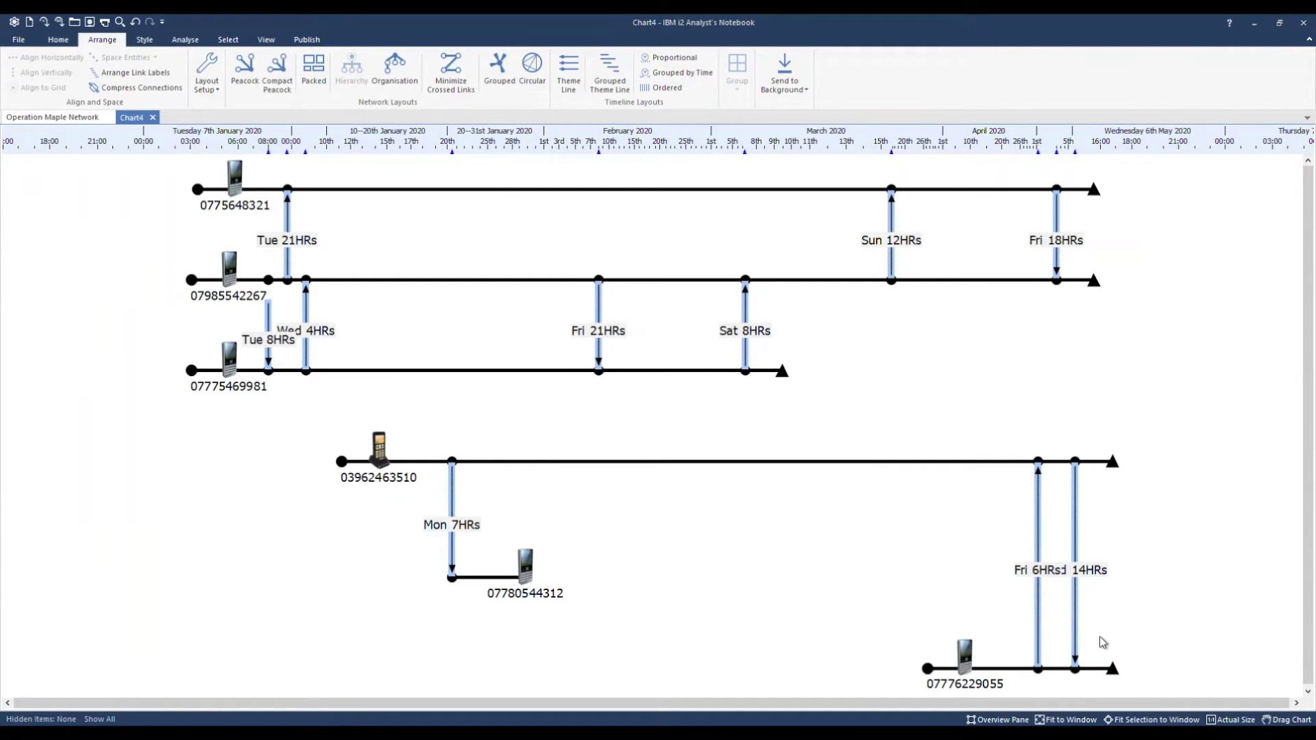
Auto-arrange the call labels to remove overlaps, then nudge the Fri 21HRs label up its link
{"action": "left_click", "coordinate": [131, 80]}
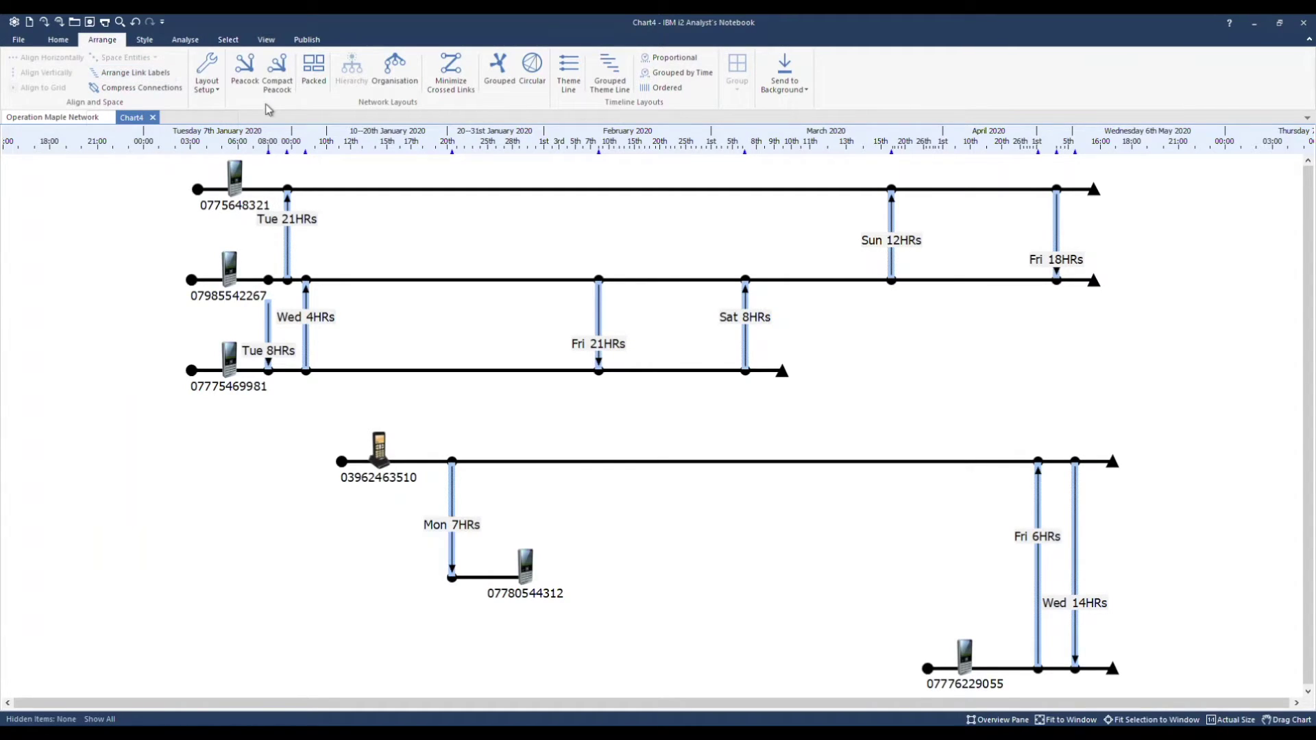
{"action": "left_click", "coordinate": [534, 329]}
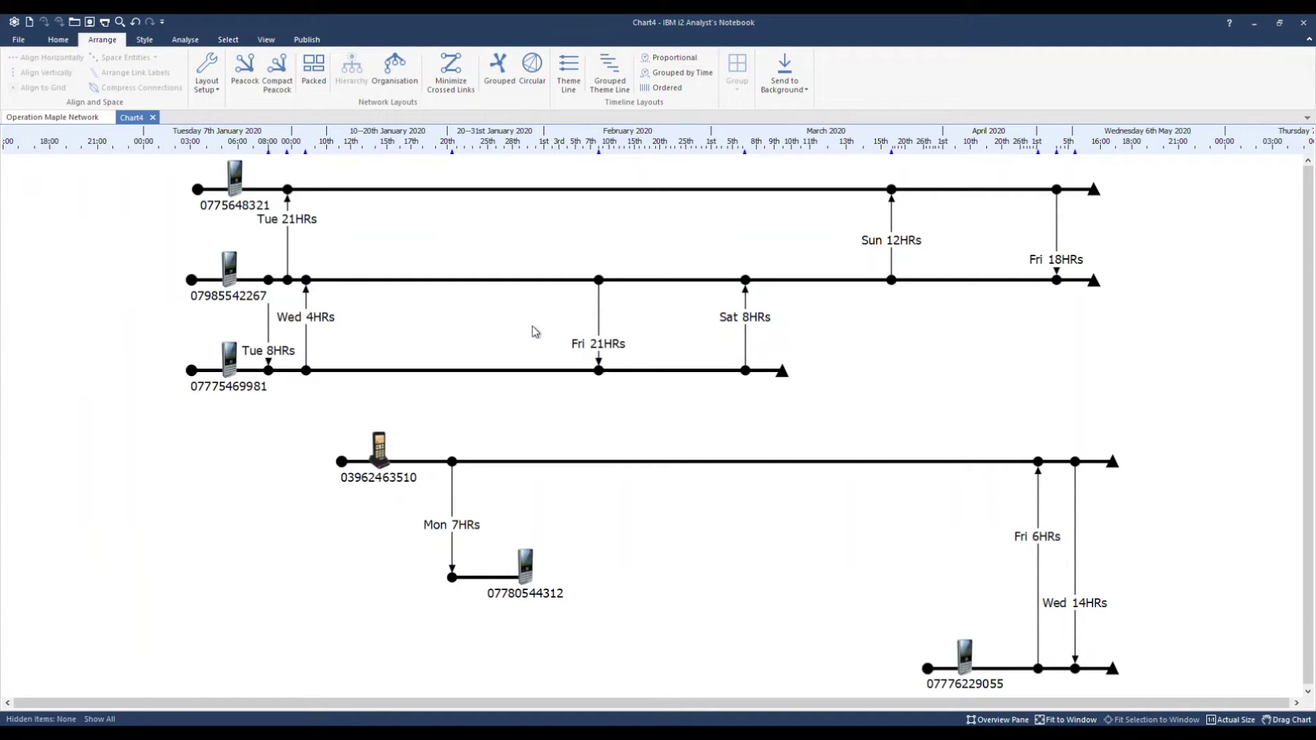
{"action": "left_click_drag", "start_coordinate": [599, 345], "coordinate": [600, 339]}
{"action": "key", "text": "alt"}
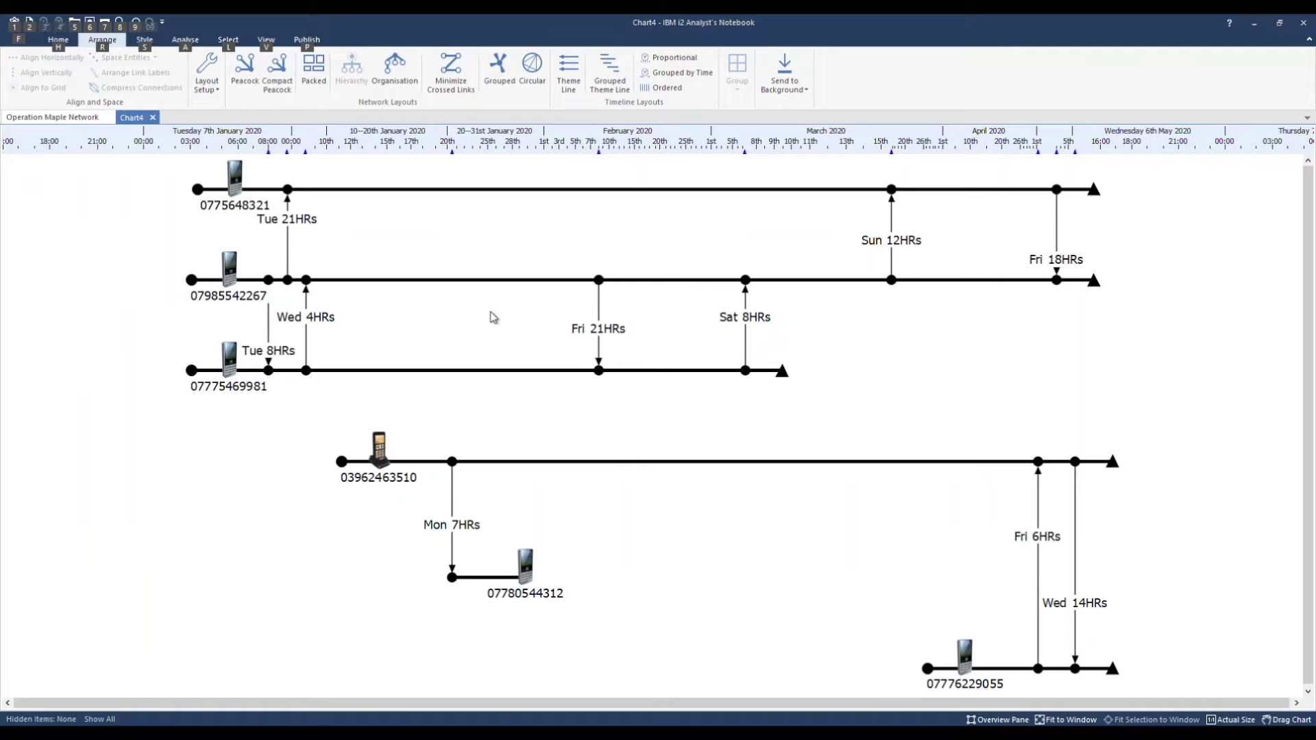
{"action": "key", "text": "alt"}
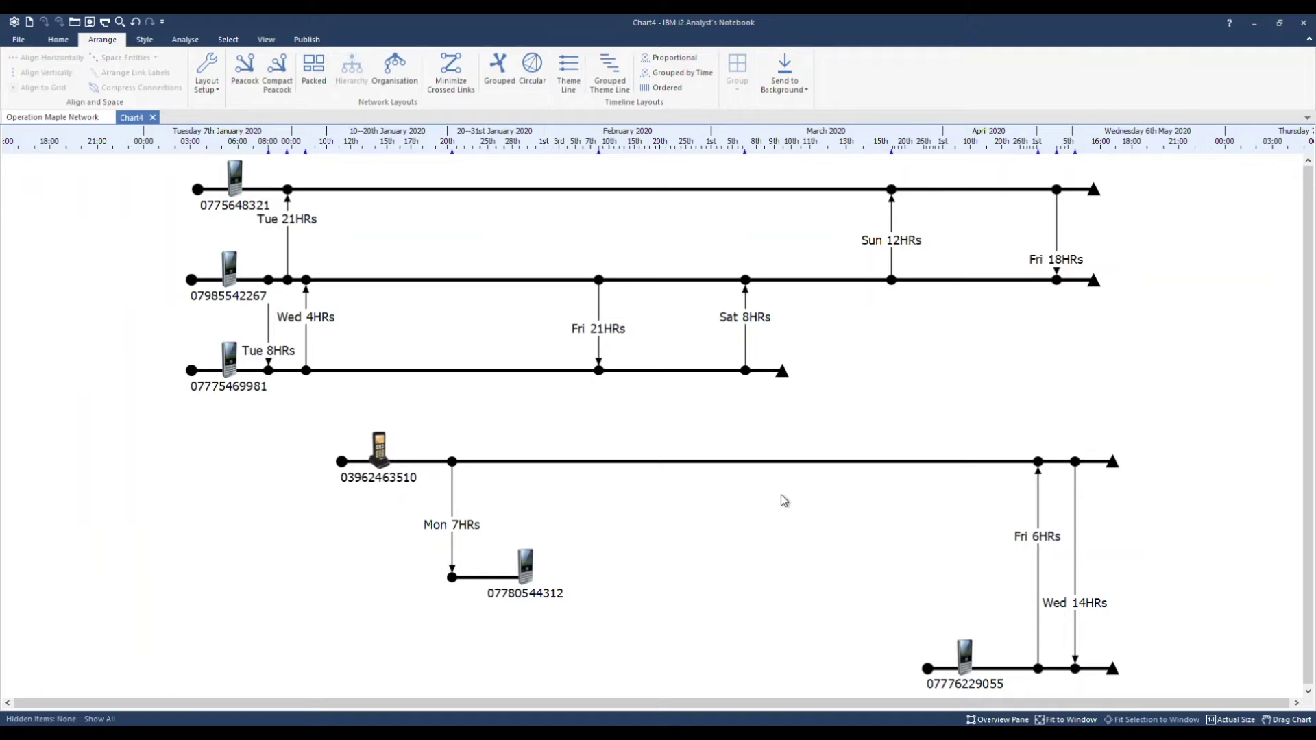
Select the three phones plus the Sun 12HRs, Fri 18HRs, Fri 6HRs and Wed 14HRs call links
{"action": "left_click", "coordinate": [226, 201]}
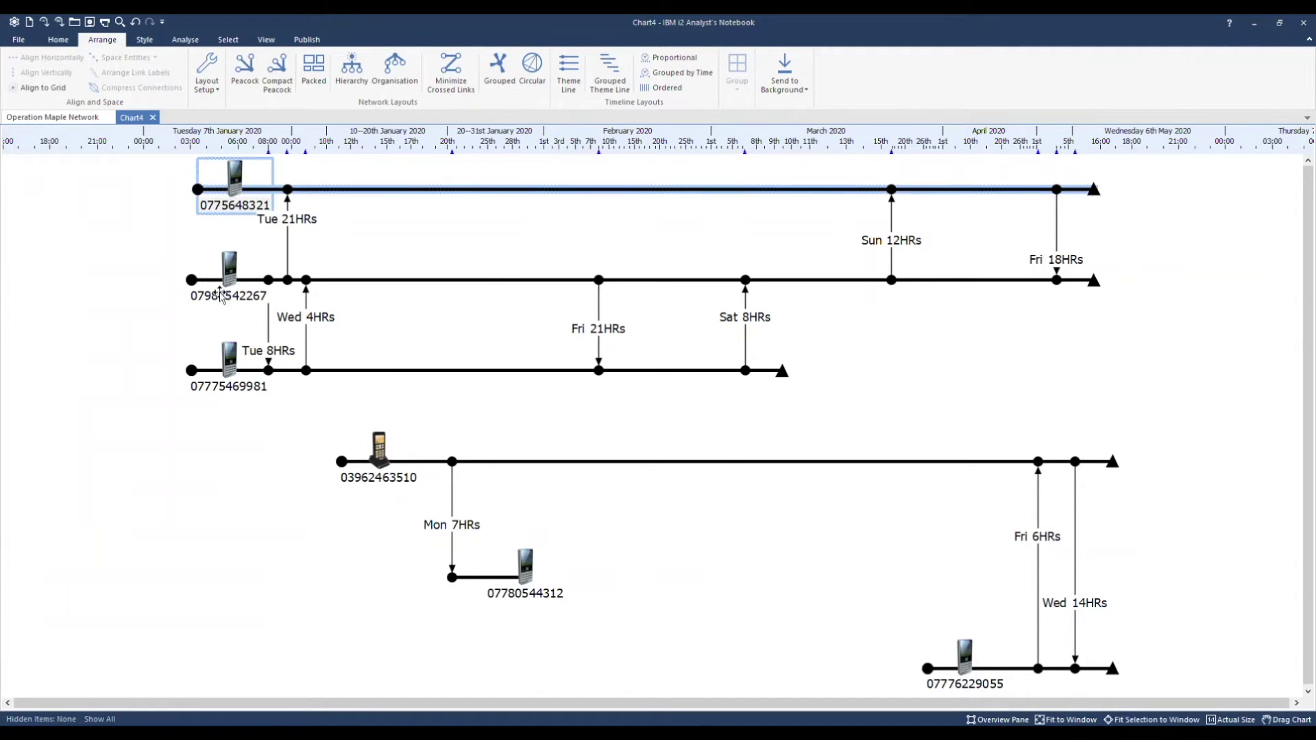
{"action": "left_click", "coordinate": [231, 389], "text": "ctrl"}
{"action": "left_click", "coordinate": [526, 584], "text": "ctrl"}
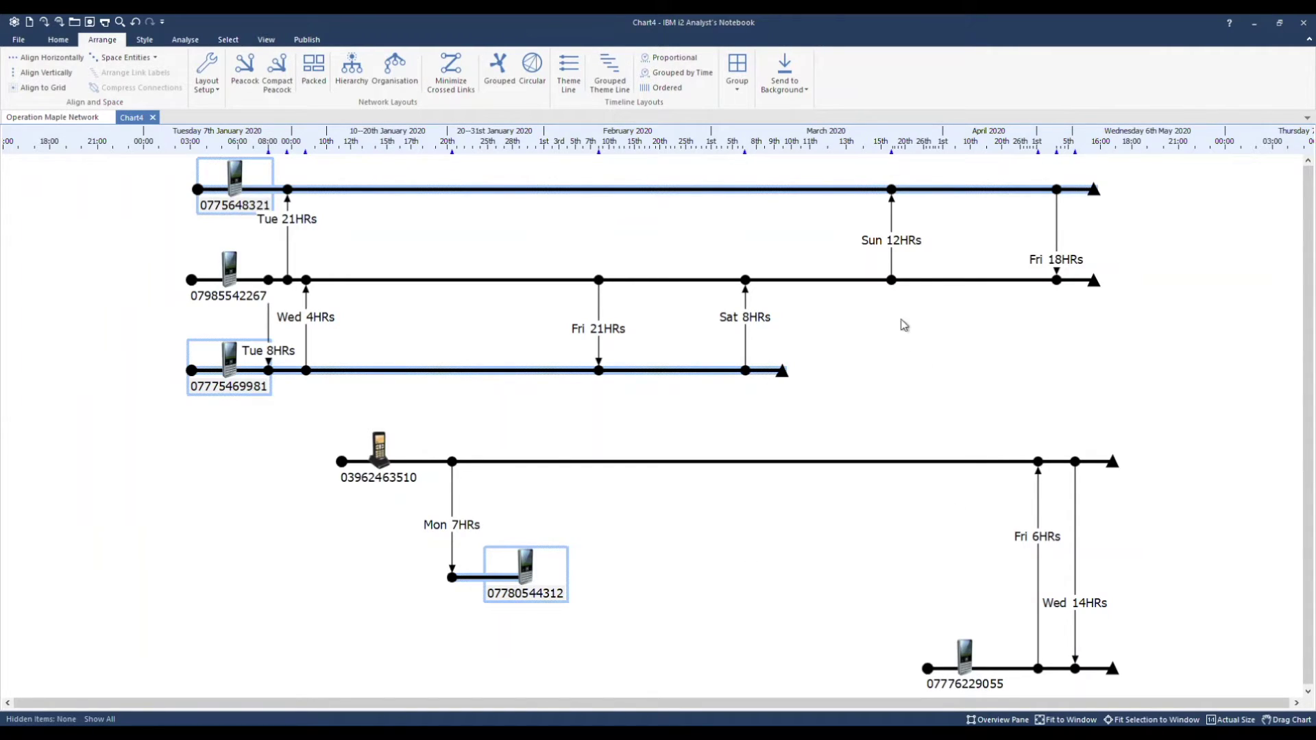
{"action": "left_click", "coordinate": [904, 233], "text": "ctrl"}
{"action": "left_click", "coordinate": [1057, 261], "text": "ctrl"}
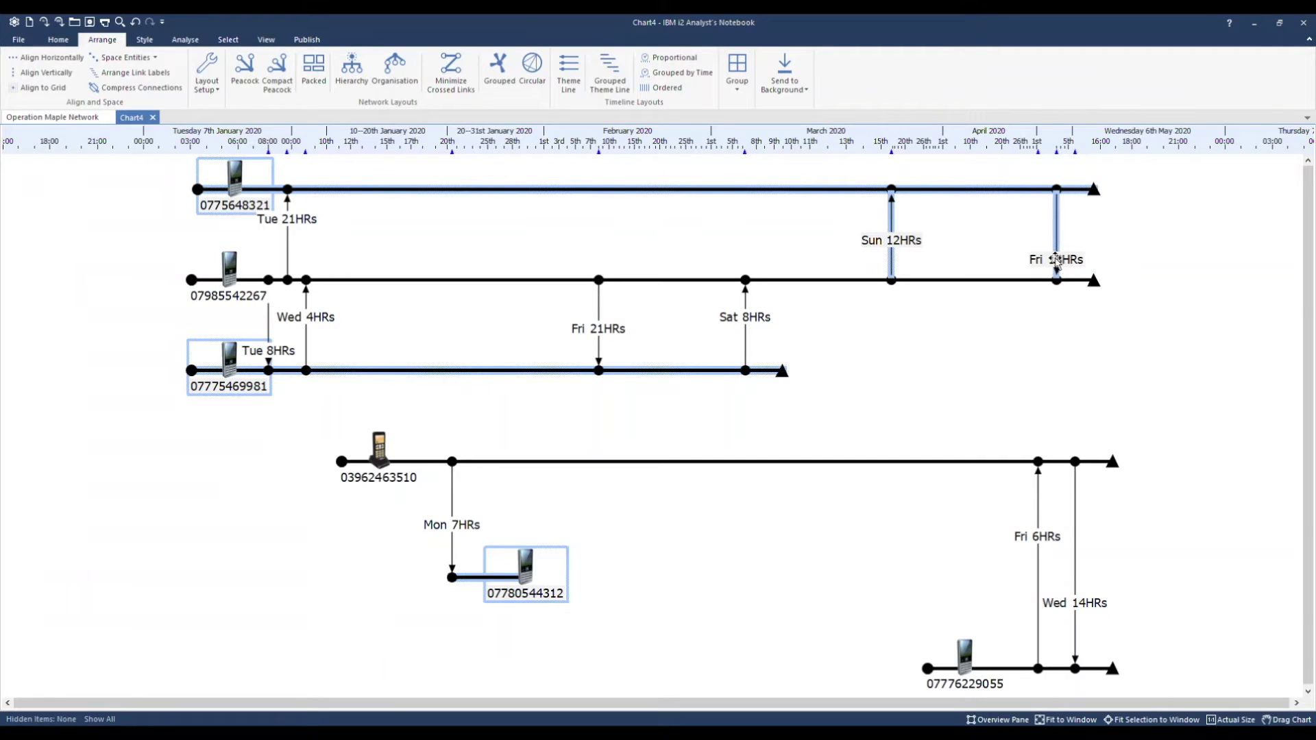
{"action": "left_click", "coordinate": [1040, 530], "text": "ctrl"}
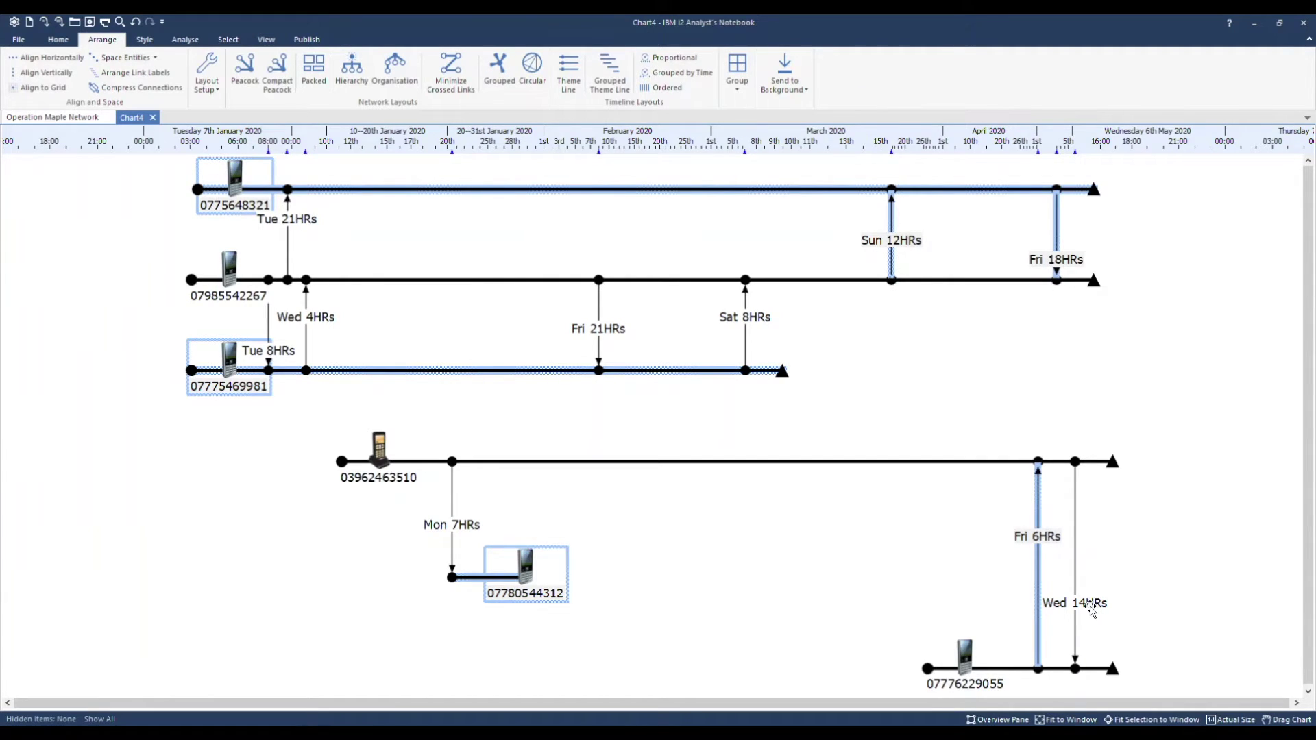
{"action": "left_click", "coordinate": [1090, 604], "text": "ctrl"}
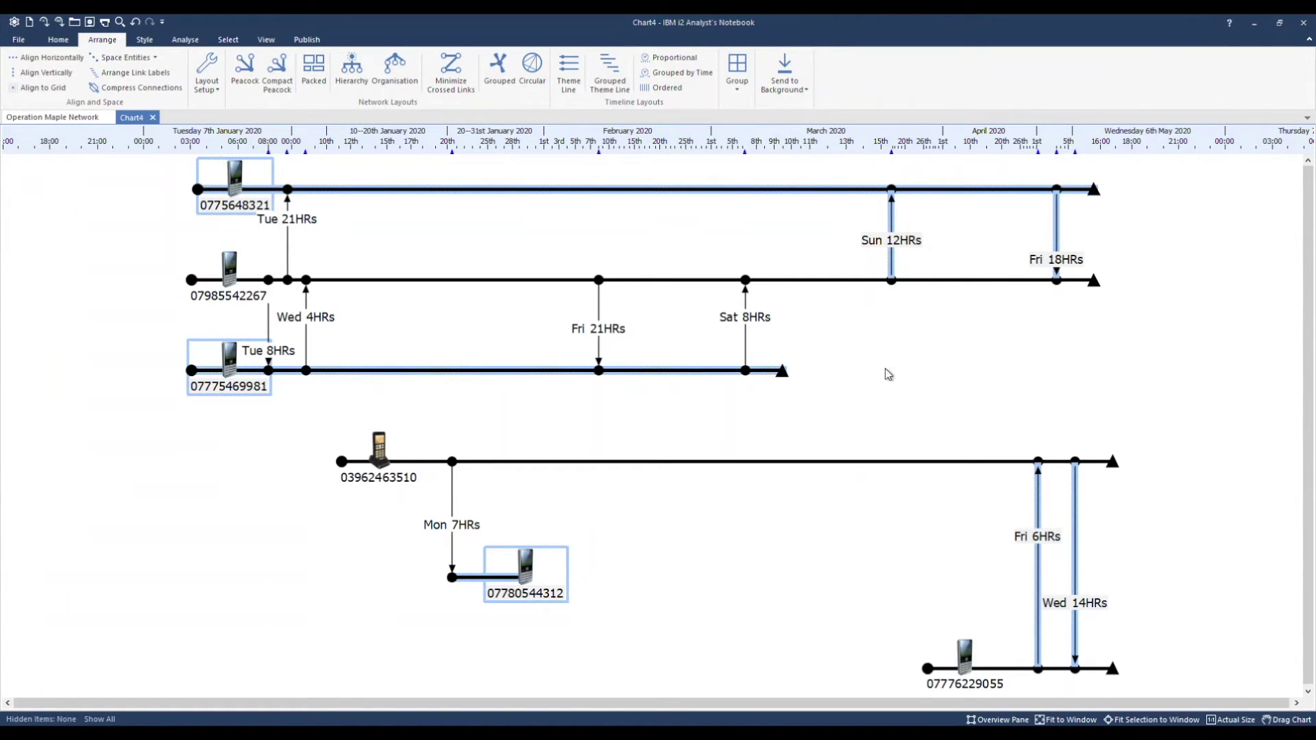
Apply the 'Enlarge the Selected Icons & Links' conditional formatting and fit the chart to the window
{"action": "left_click", "coordinate": [145, 39]}
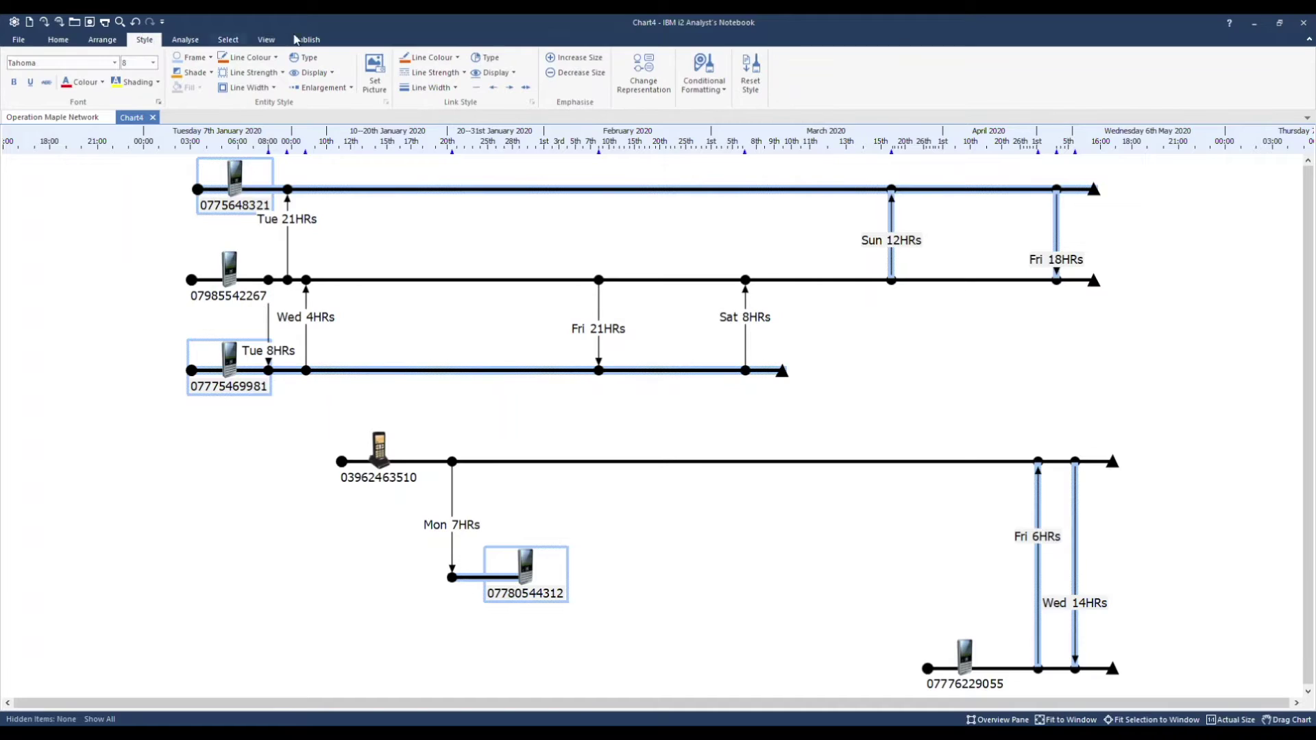
{"action": "left_click", "coordinate": [724, 69]}
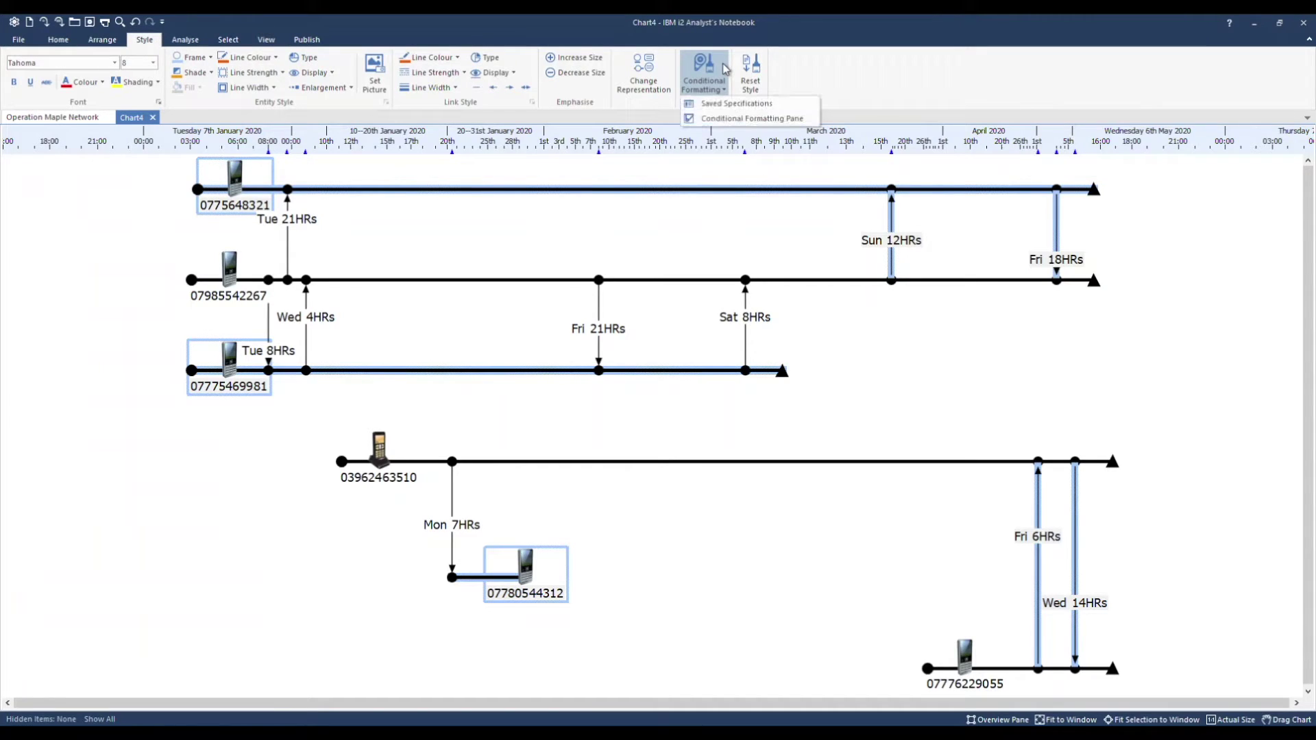
{"action": "left_click", "coordinate": [808, 119]}
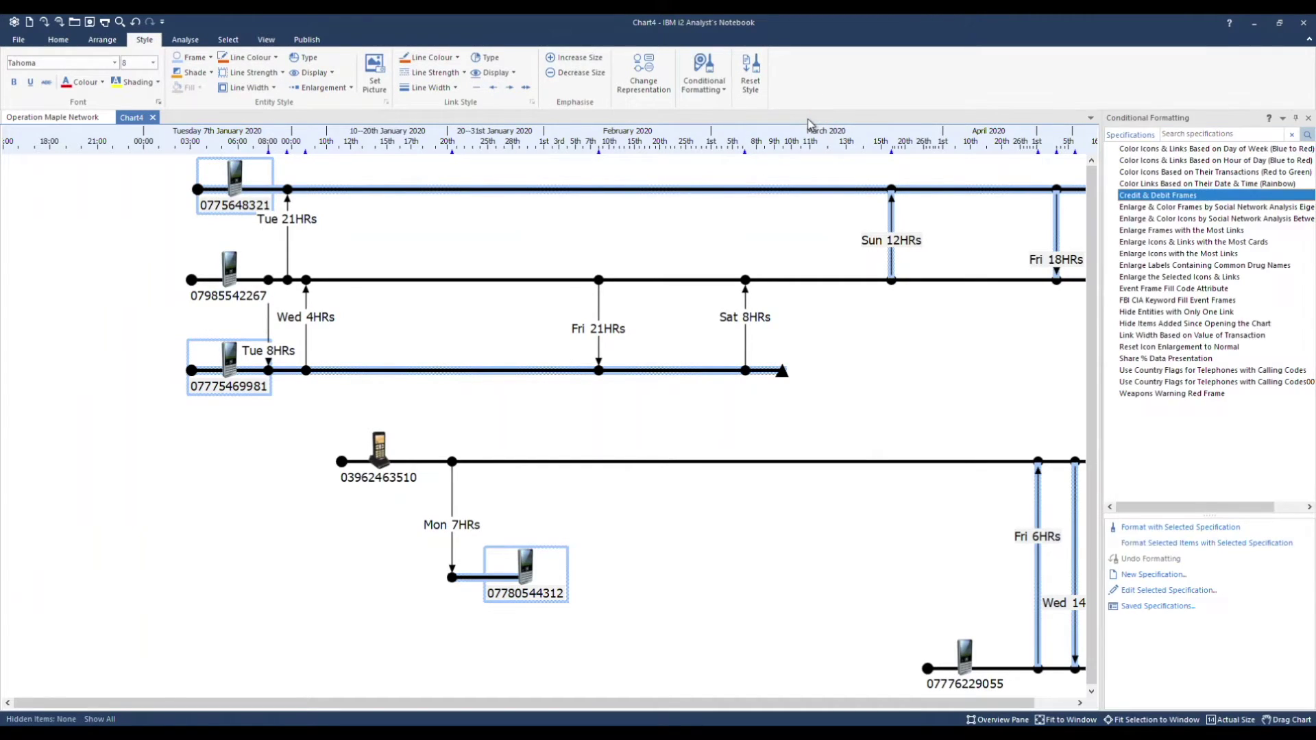
{"action": "double_click", "coordinate": [1183, 277]}
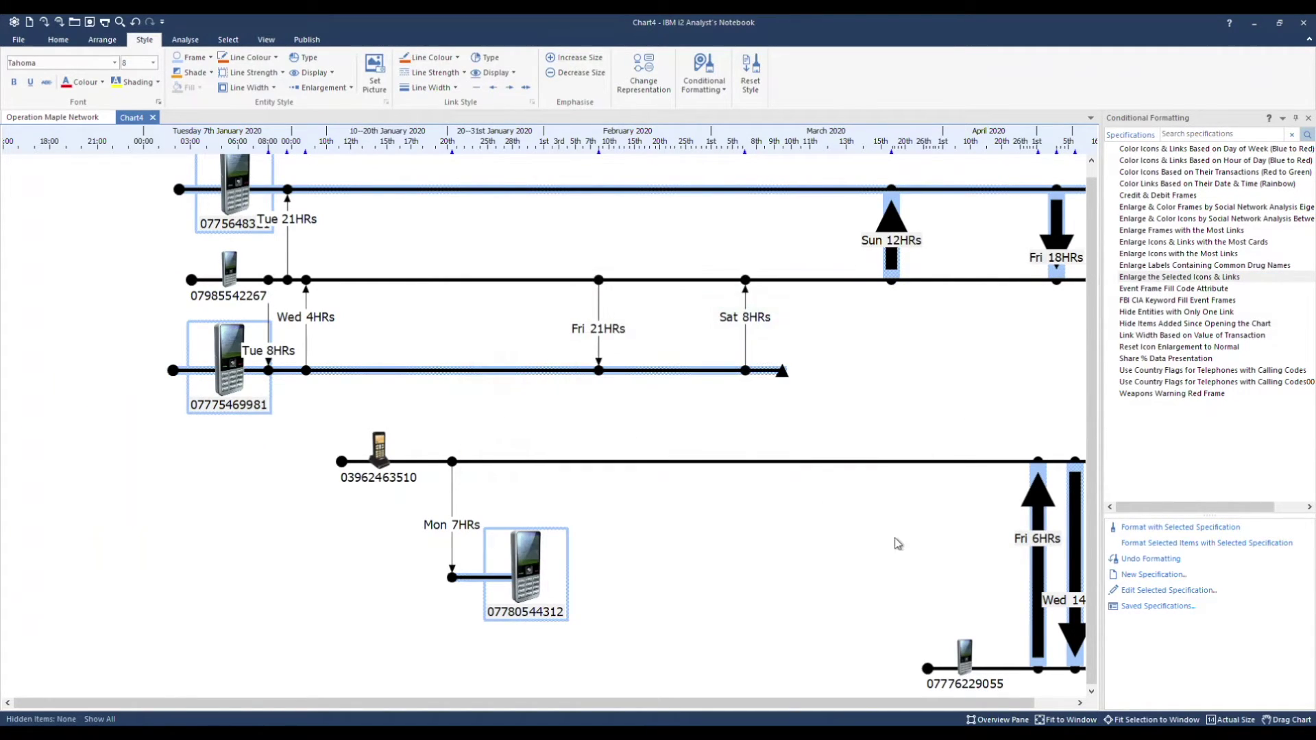
{"action": "left_click", "coordinate": [1090, 721]}
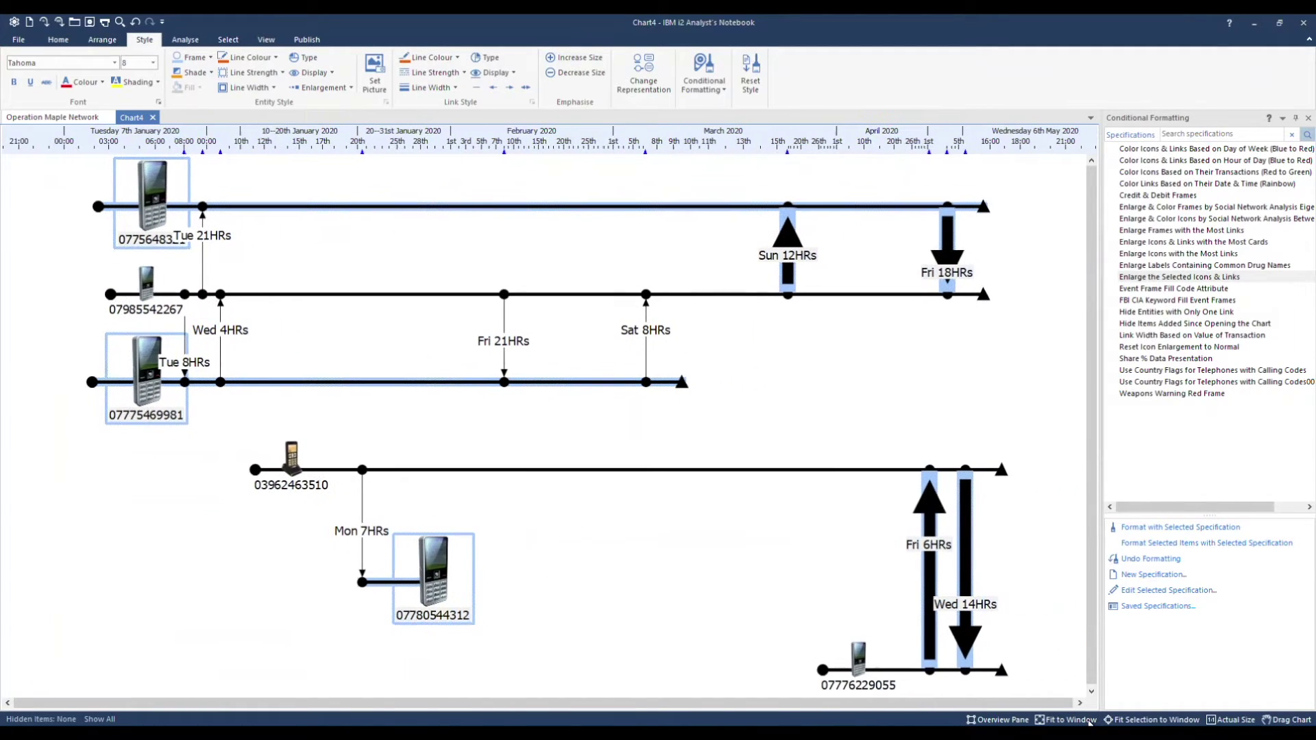
{"action": "left_click", "coordinate": [1309, 119]}
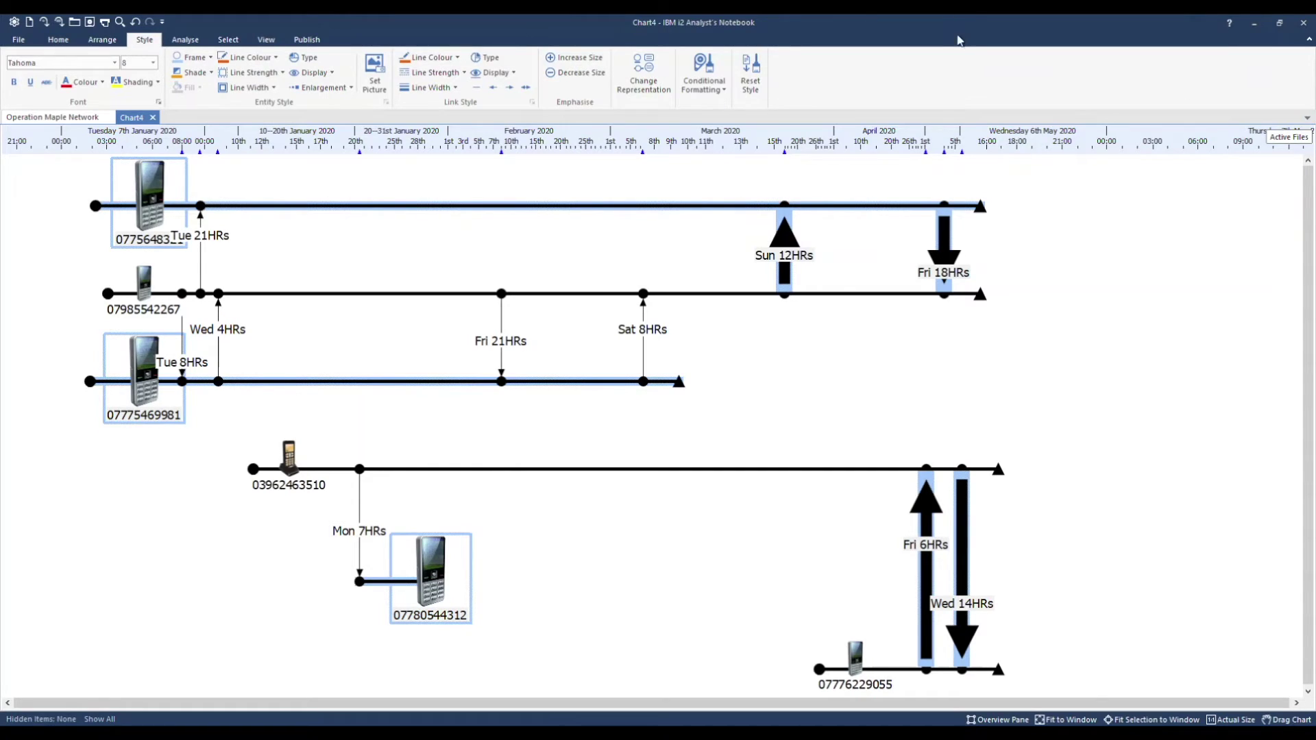
Show the Insert from Palette panel in Box view with the Colours category
{"action": "left_click", "coordinate": [50, 41]}
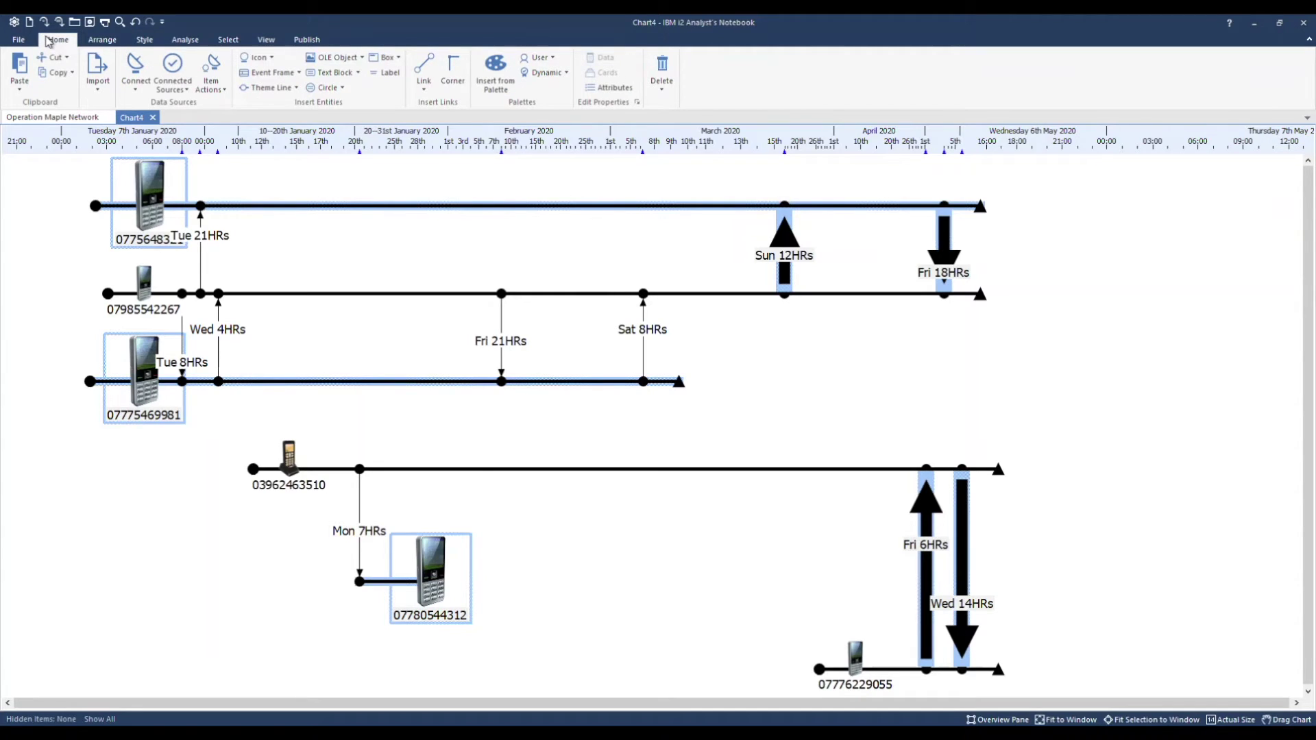
{"action": "left_click", "coordinate": [494, 89]}
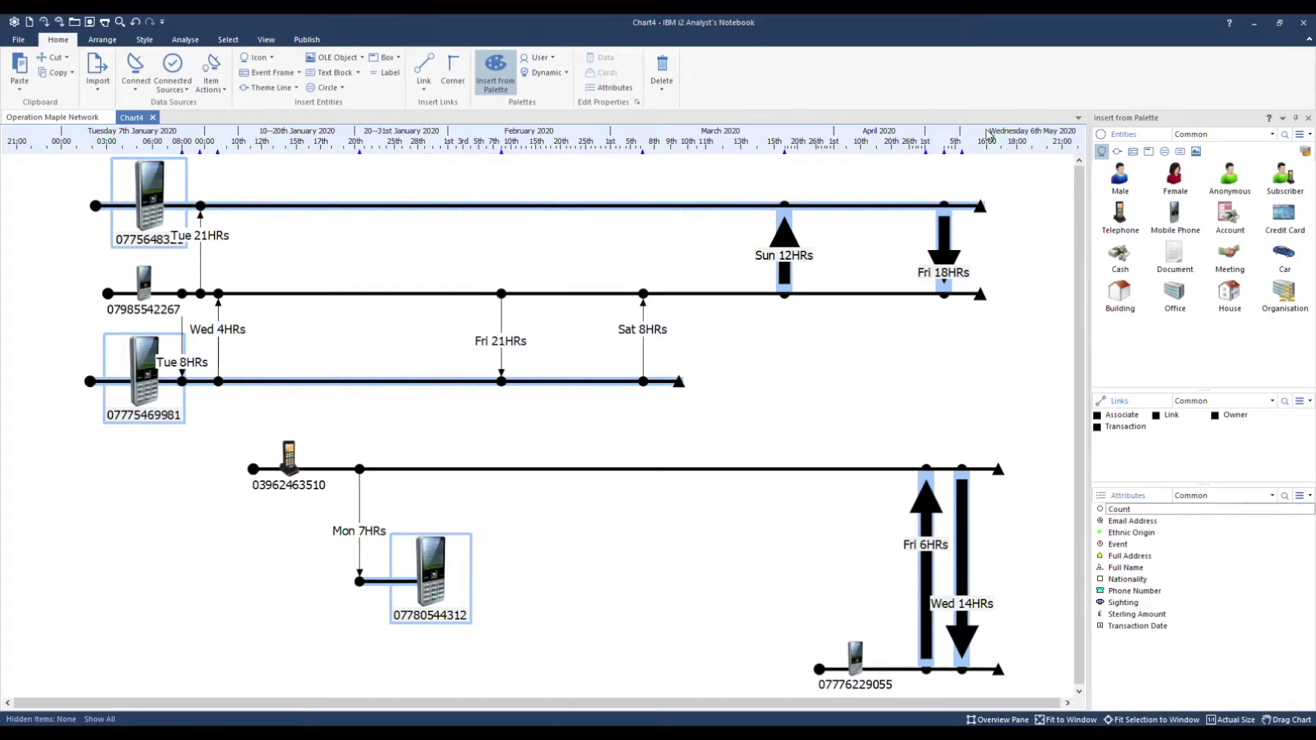
{"action": "left_click", "coordinate": [1103, 154]}
{"action": "left_click", "coordinate": [1150, 153]}
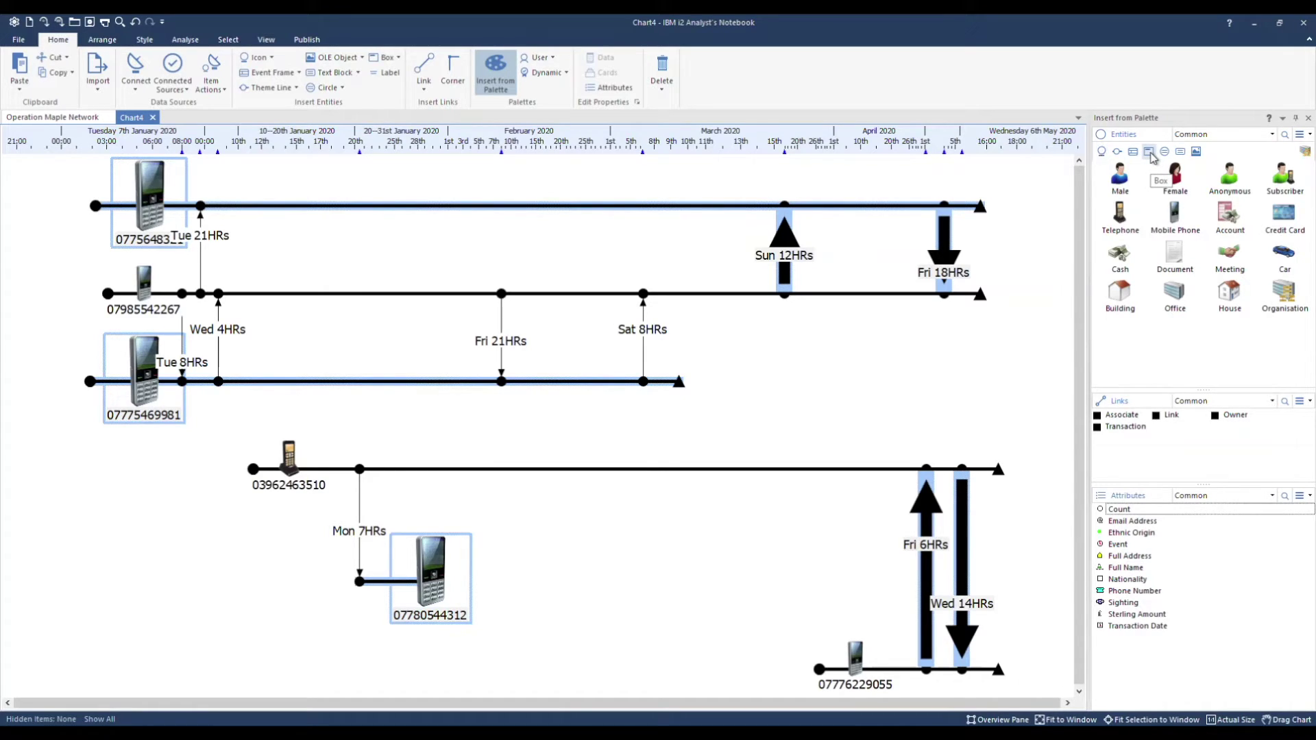
{"action": "left_click", "coordinate": [1207, 135]}
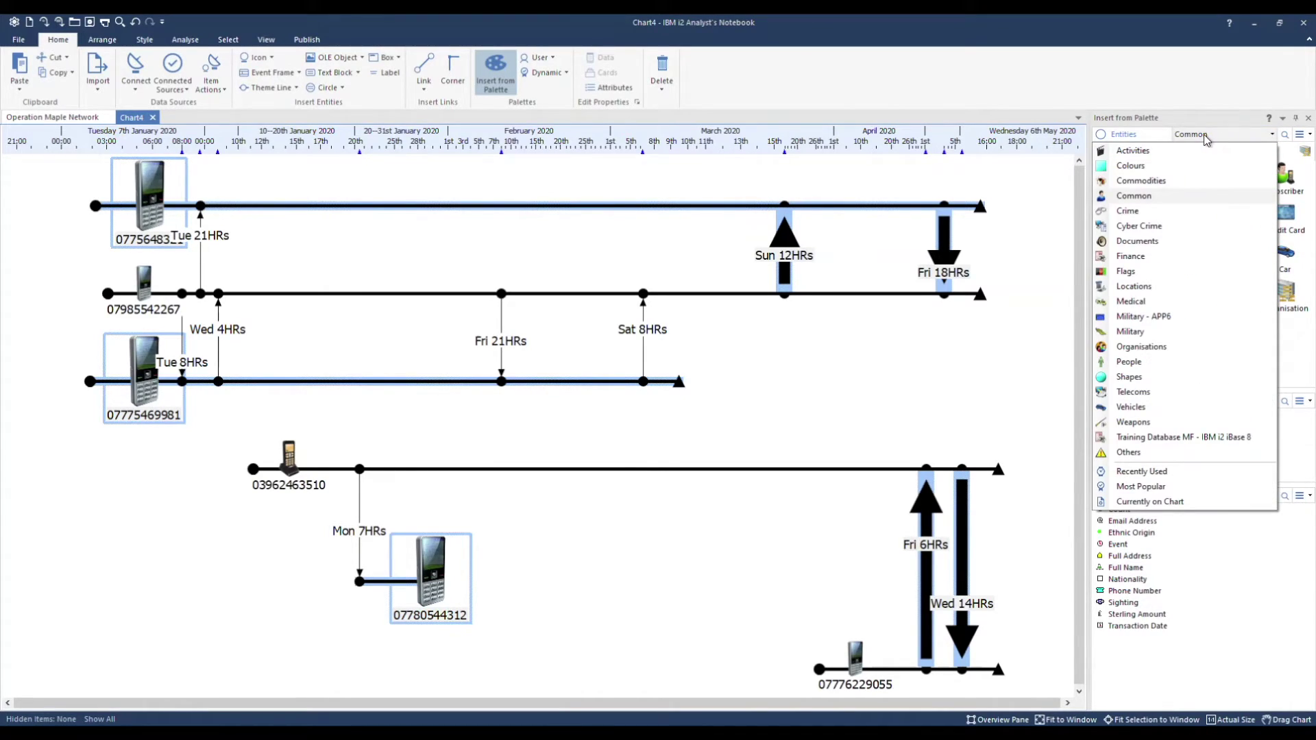
{"action": "left_click", "coordinate": [1179, 167]}
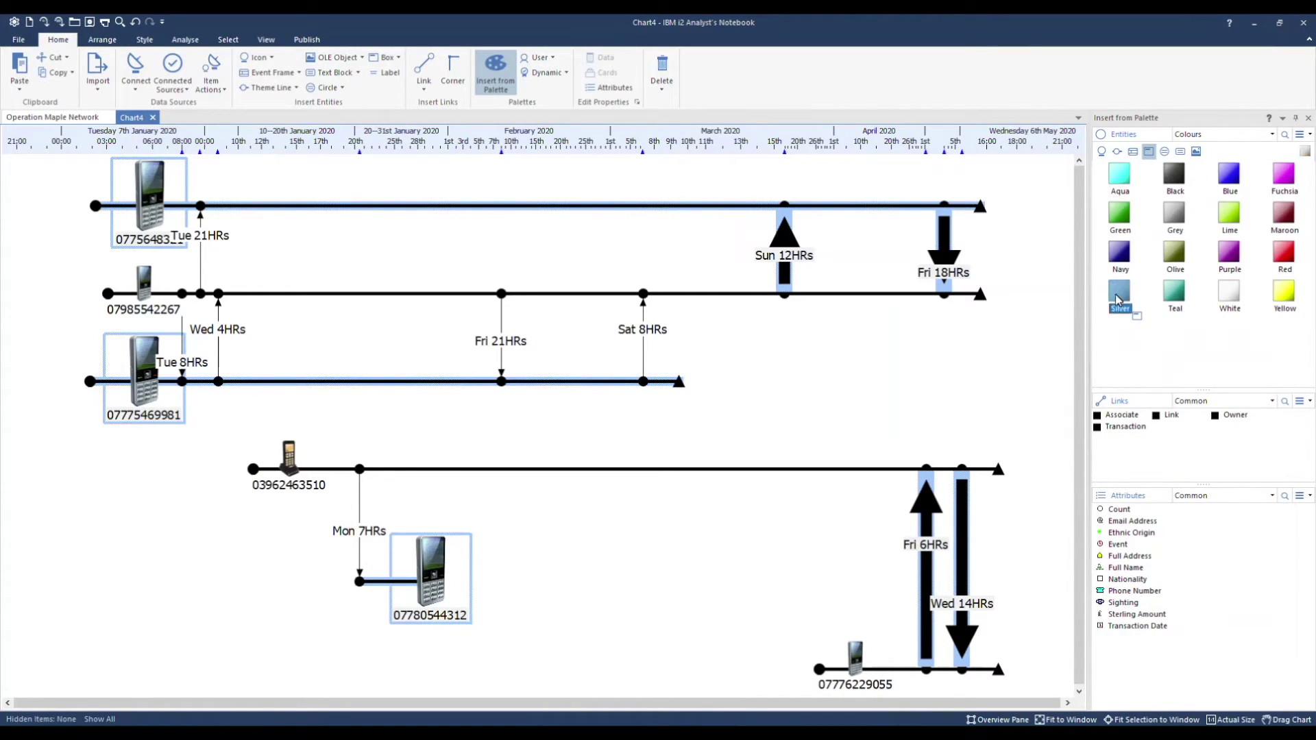
Draw a Silver box over the top three timelines, hide its label and set line width 3
{"action": "left_click_drag", "start_coordinate": [227, 177], "coordinate": [424, 418]}
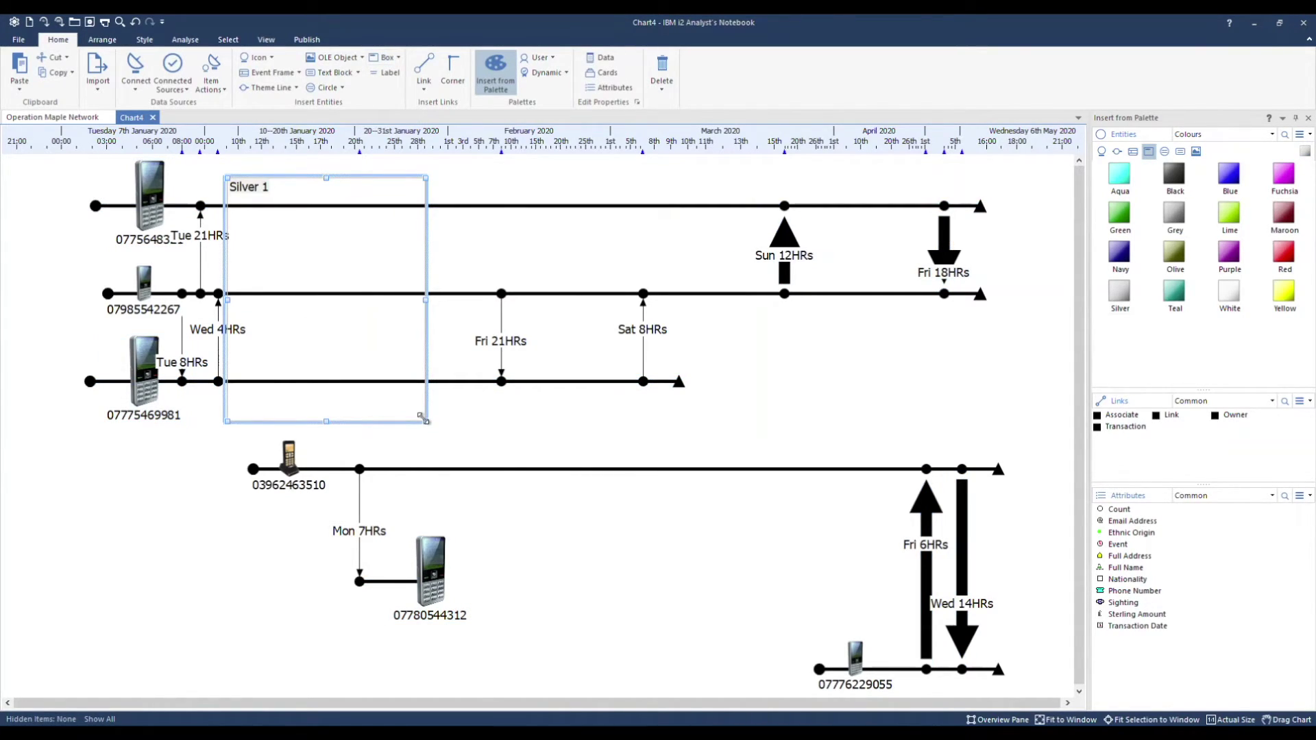
{"action": "left_click", "coordinate": [143, 39]}
{"action": "left_click", "coordinate": [312, 72]}
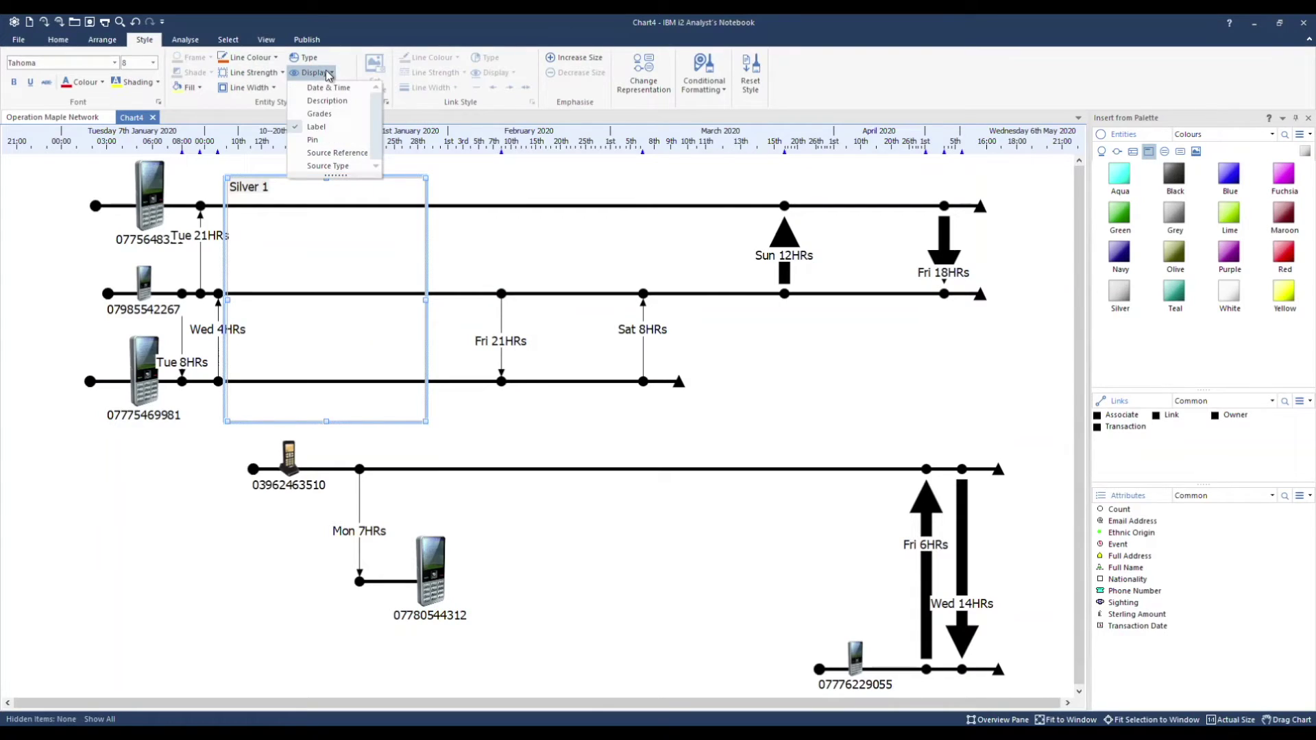
{"action": "left_click", "coordinate": [327, 128]}
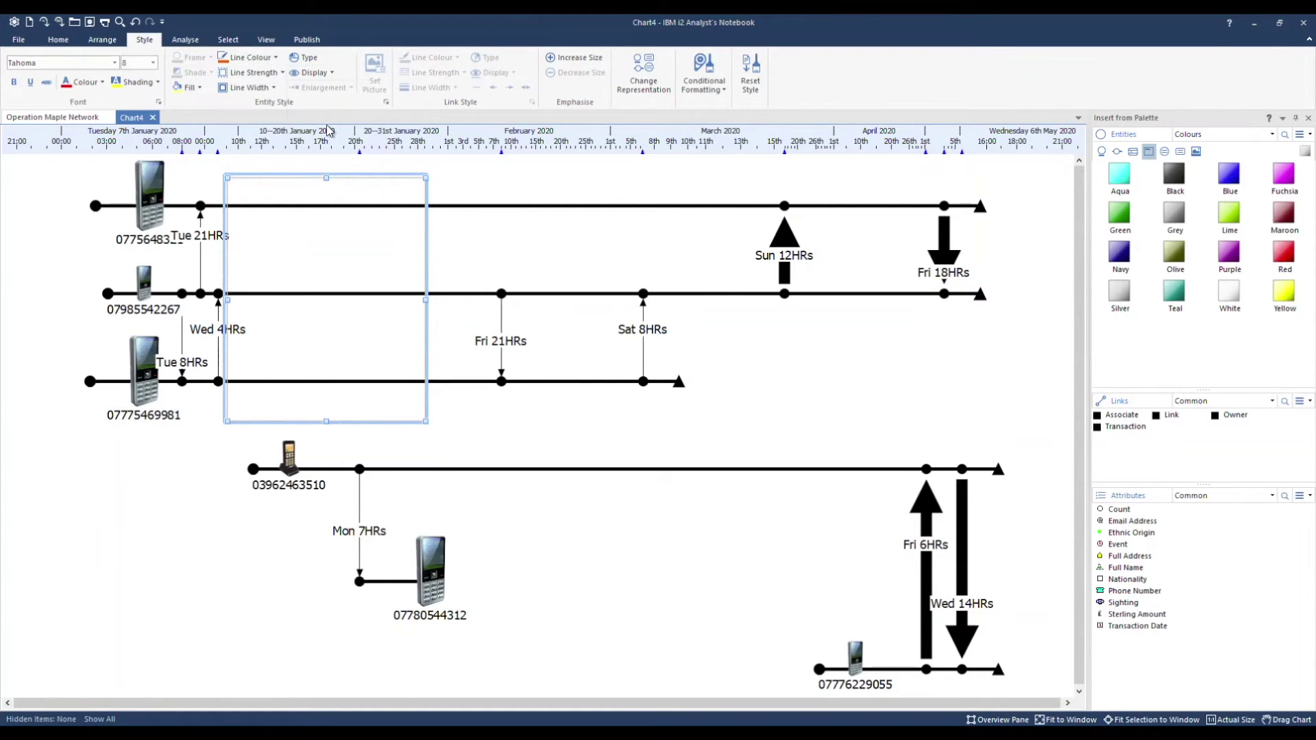
{"action": "left_click", "coordinate": [275, 88]}
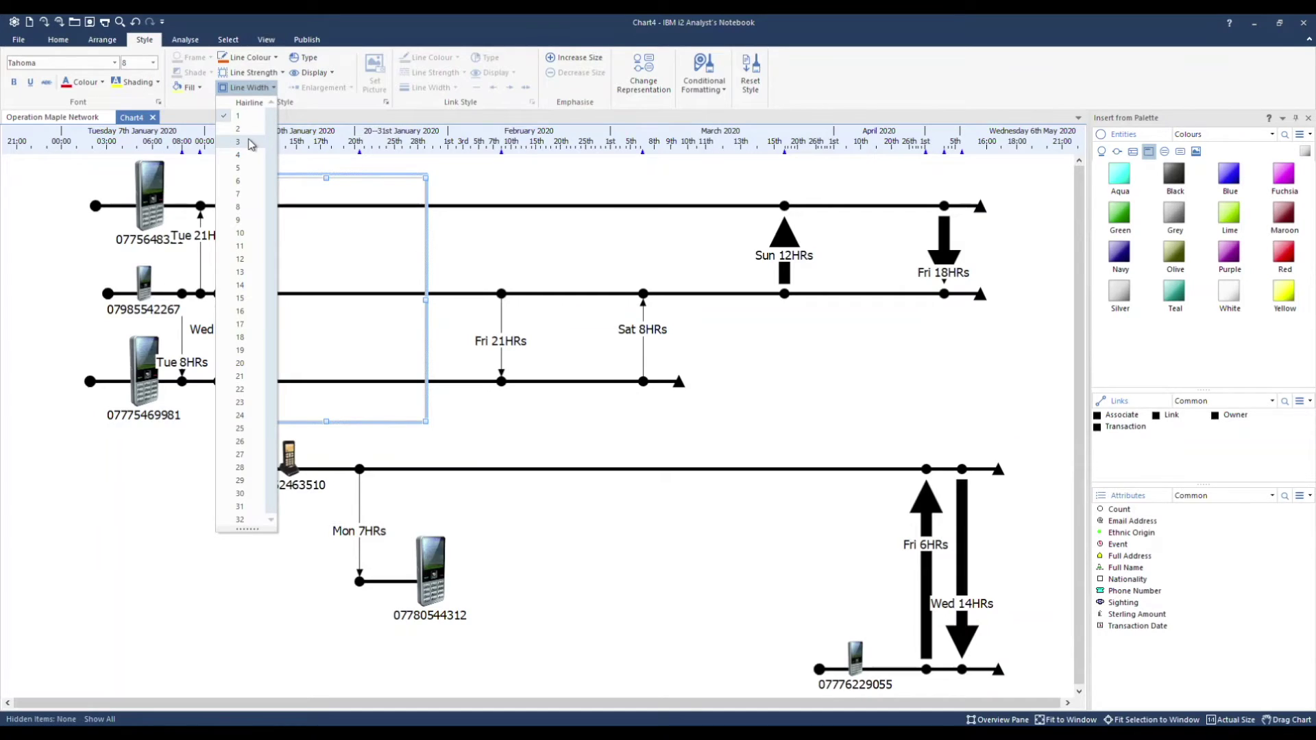
{"action": "left_click", "coordinate": [251, 142]}
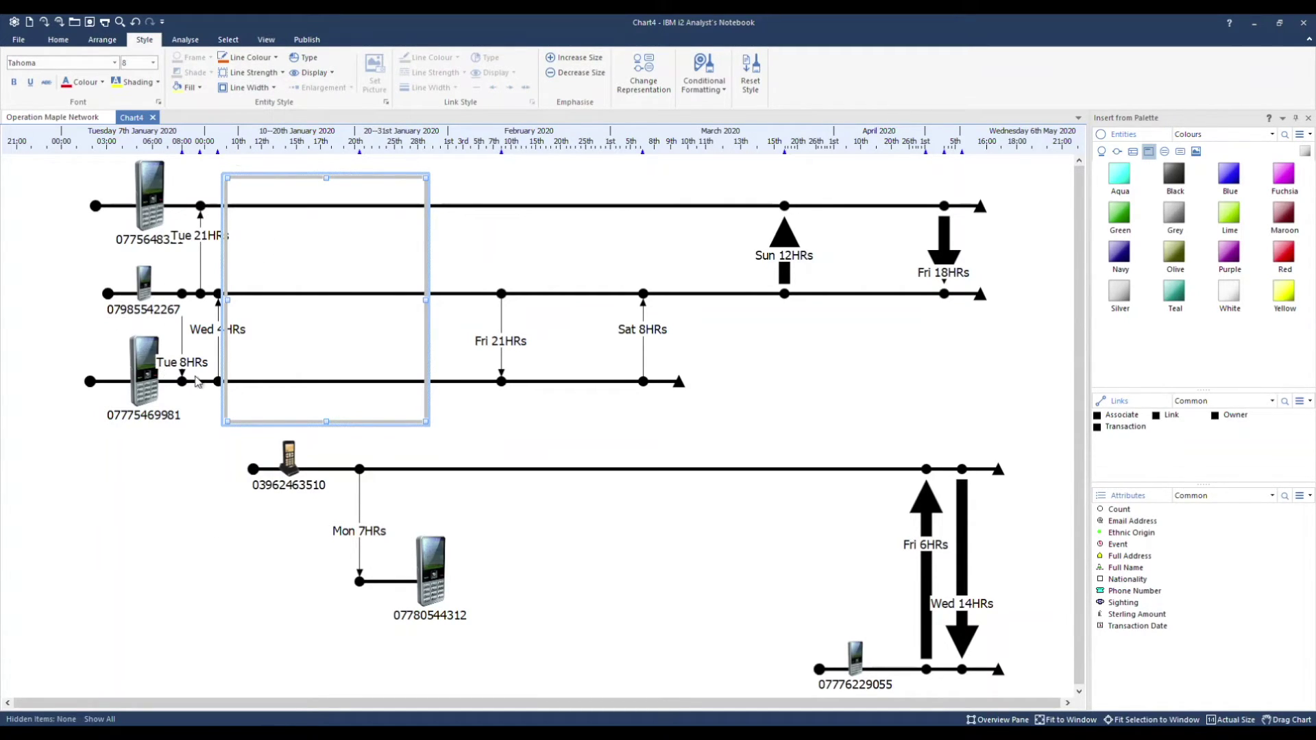
{"action": "left_click", "coordinate": [65, 242]}
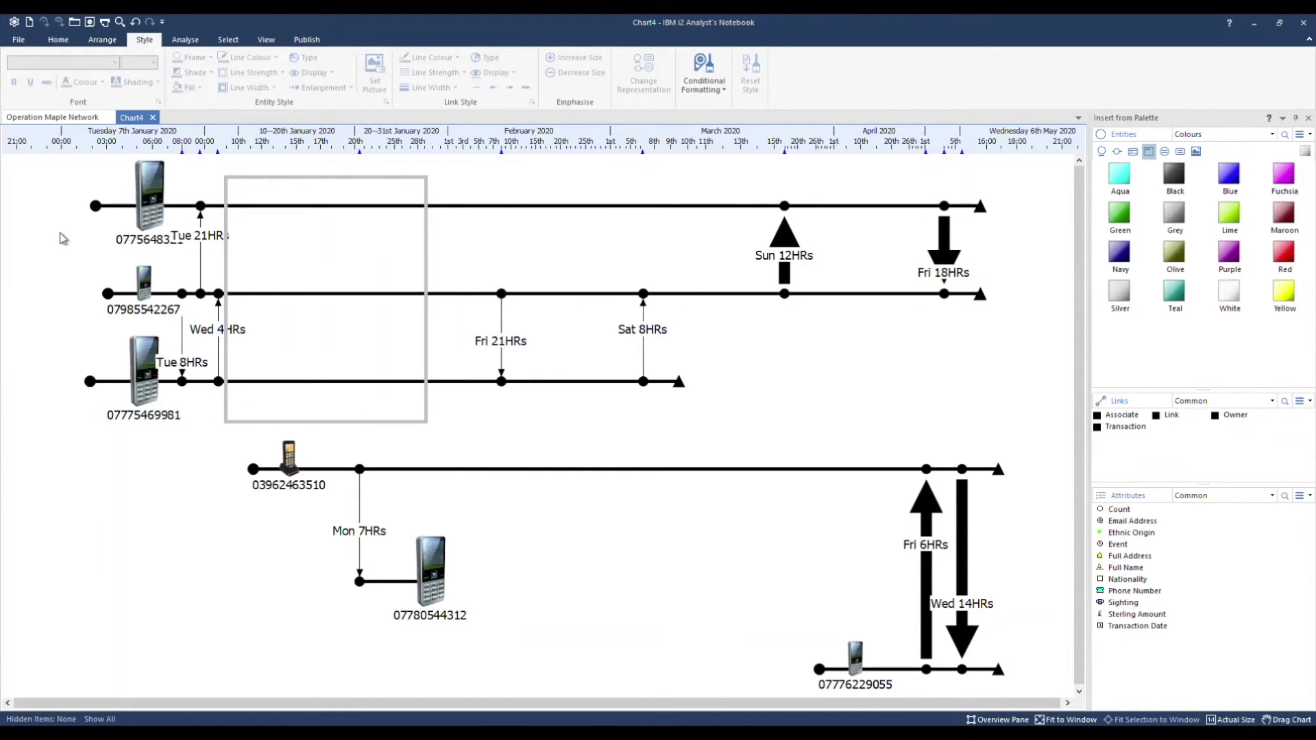
Move the top three phone timelines left and slide the silver box over the Tue 21HRs, Wed 4HRs and Tue 8HRs calls
{"action": "scroll", "coordinate": [62, 237], "scroll_direction": "down", "scroll_amount": 3}
{"action": "left_click_drag", "start_coordinate": [81, 164], "coordinate": [159, 402]}
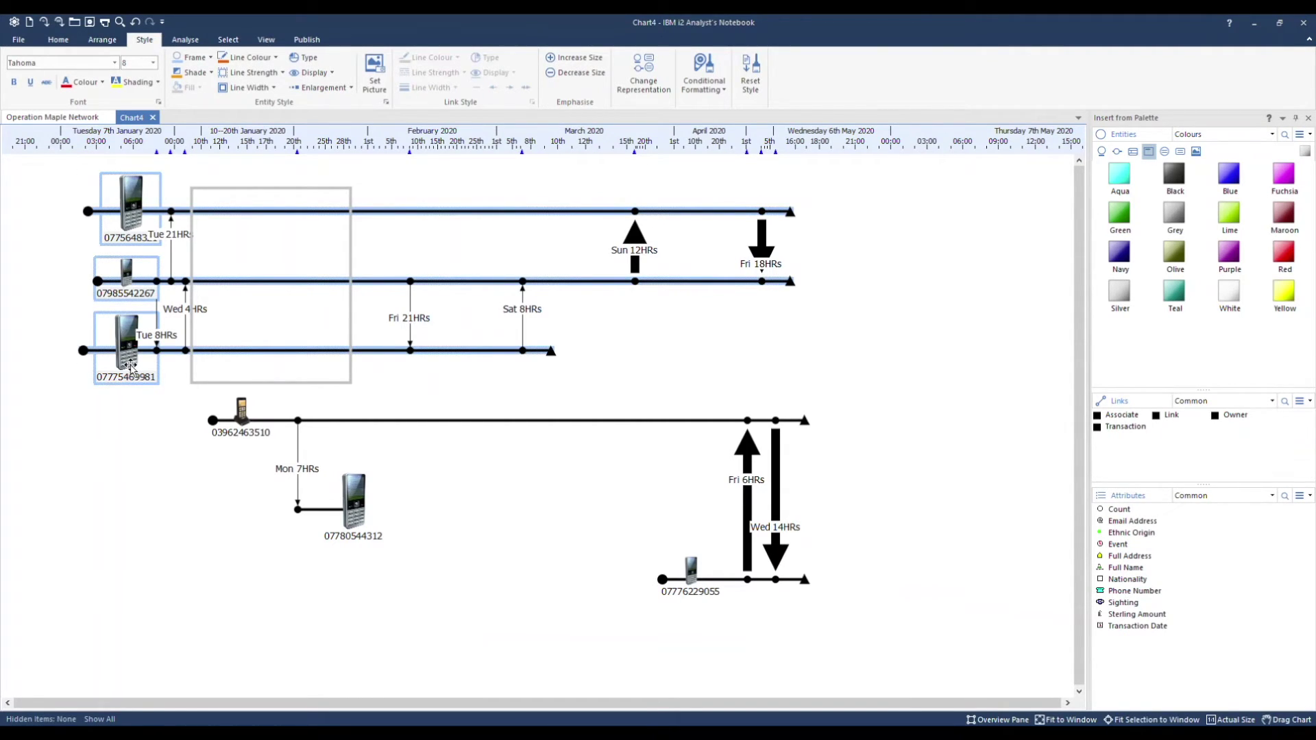
{"action": "left_click_drag", "start_coordinate": [130, 365], "coordinate": [59, 371]}
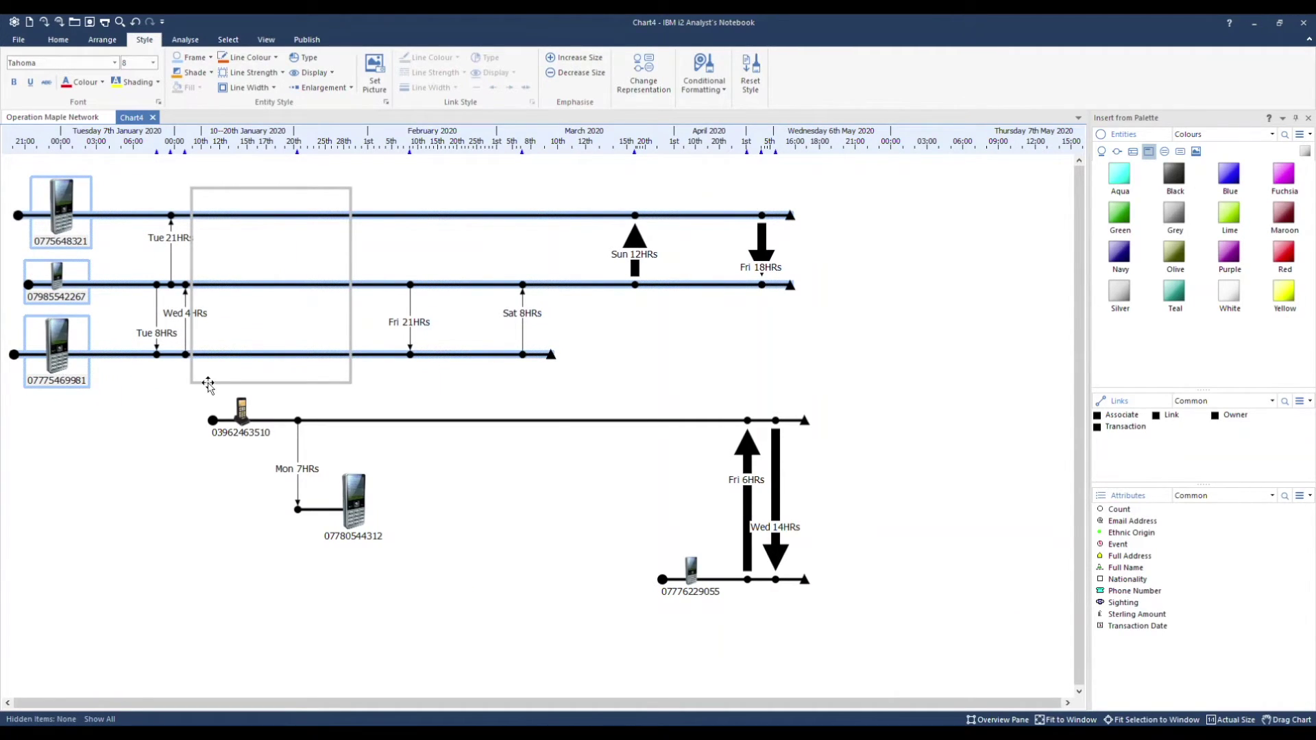
{"action": "left_click_drag", "start_coordinate": [203, 378], "coordinate": [130, 383]}
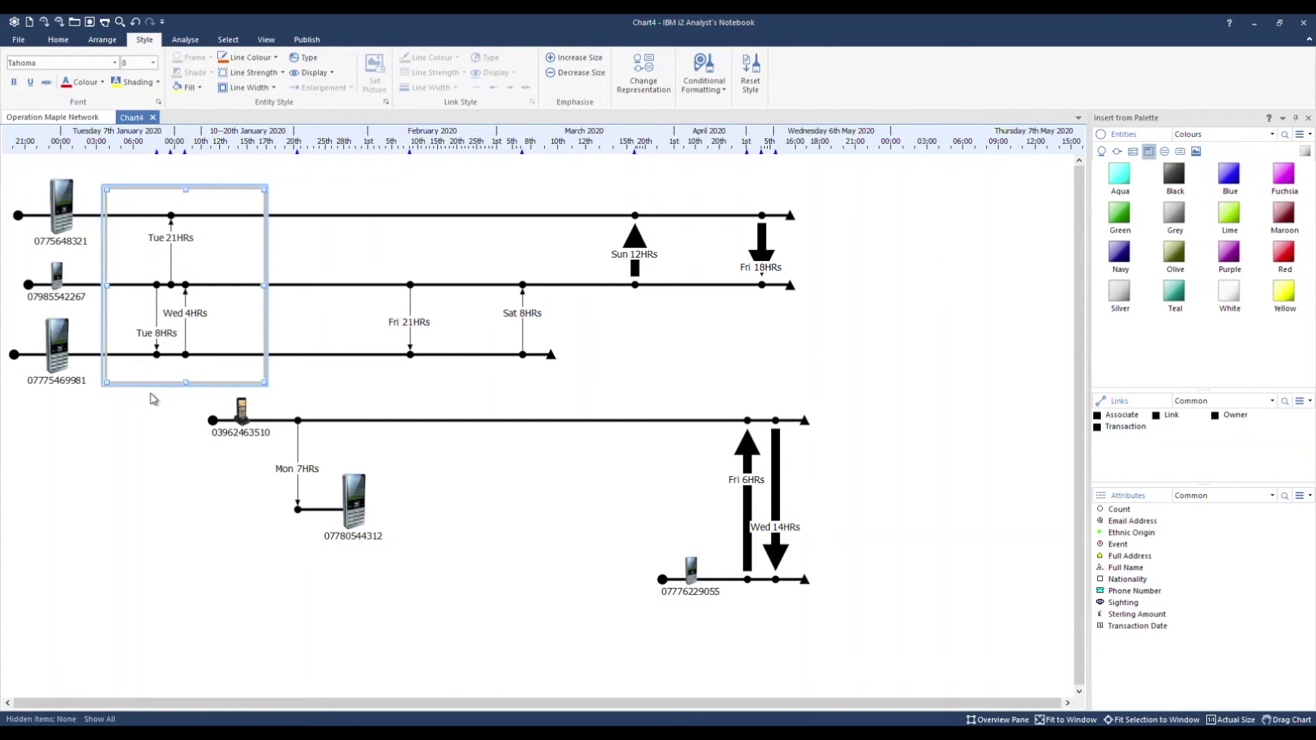
Copy the silver box over the Fri 21HRs/Sat 8HRs and Sun 12HRs/Fri 18HRs calls
{"action": "left_click_drag", "start_coordinate": [106, 352], "coordinate": [150, 396]}
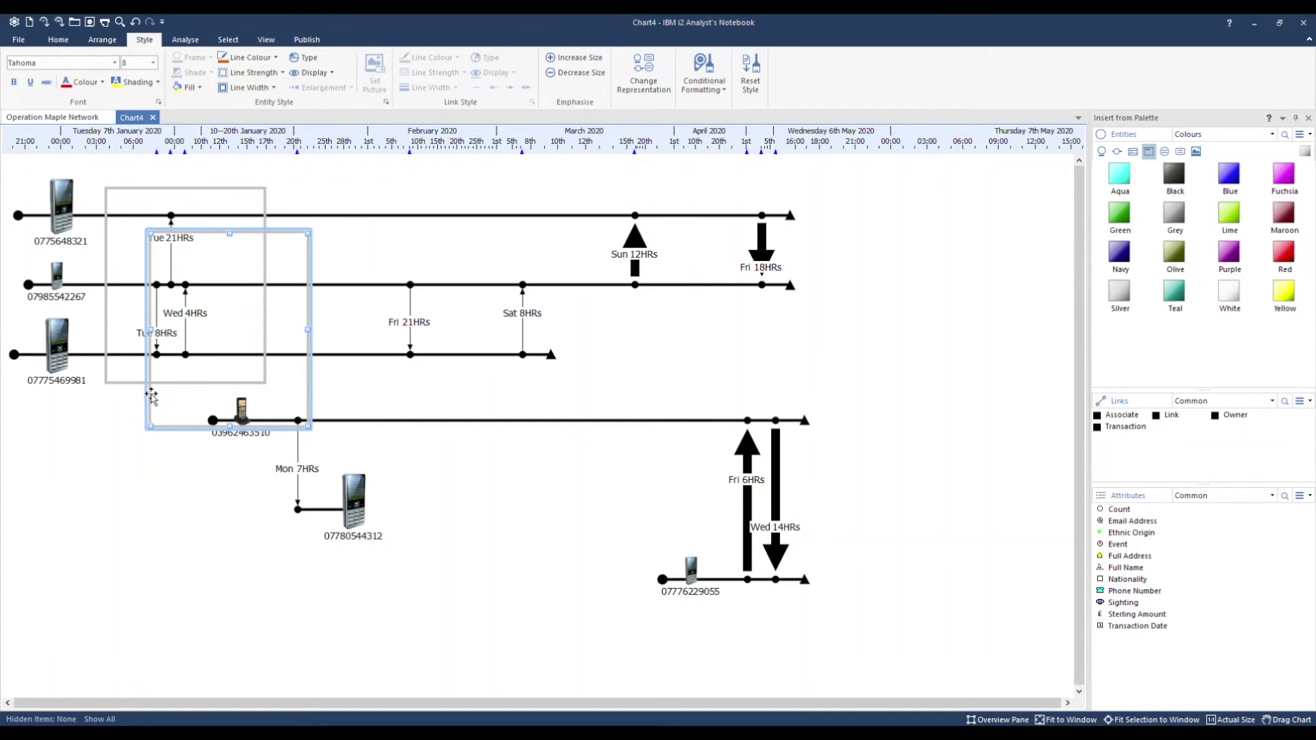
{"action": "key", "text": "ctrl+v"}
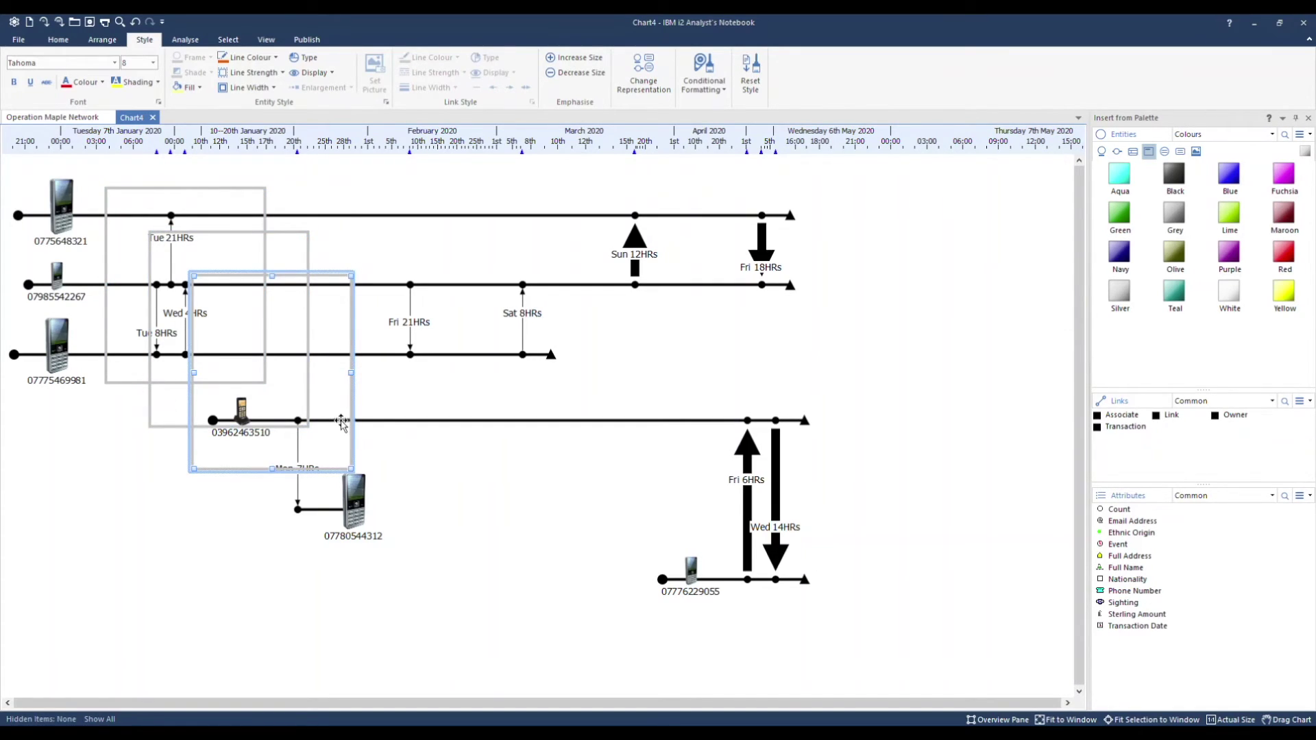
{"action": "left_click_drag", "start_coordinate": [355, 414], "coordinate": [773, 308]}
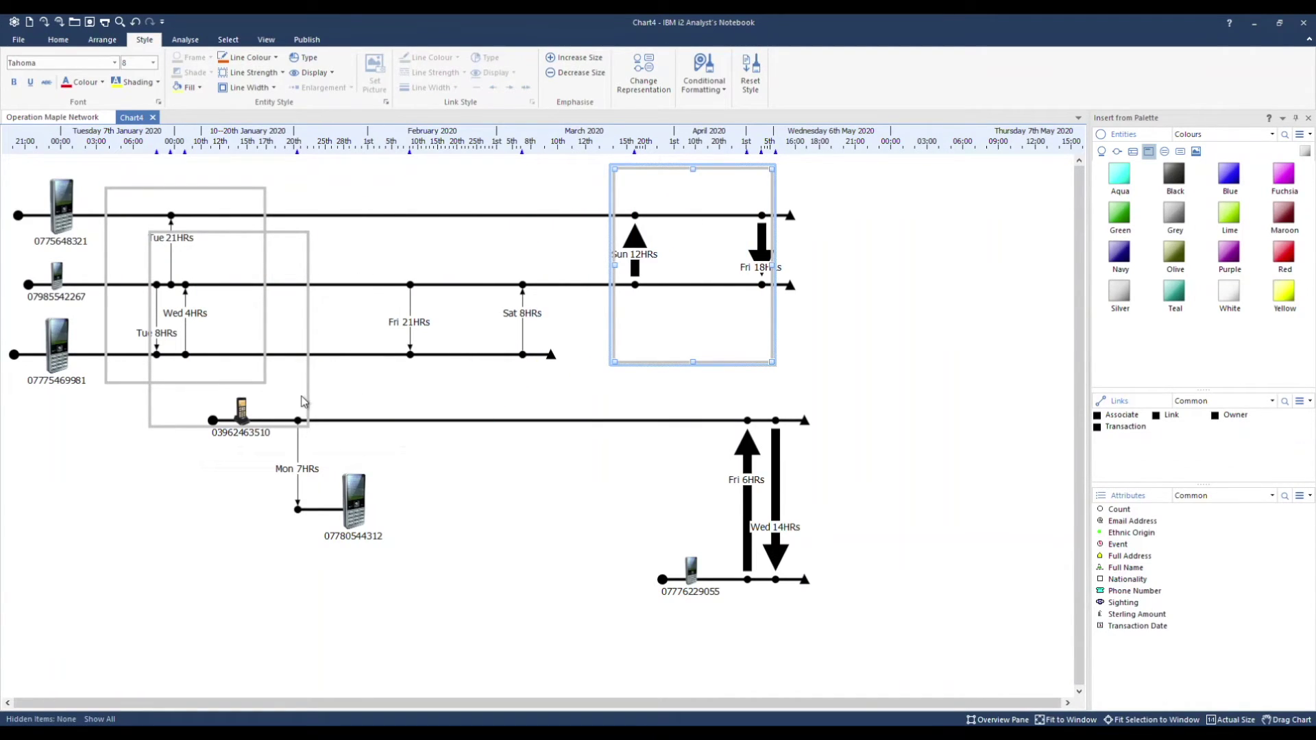
{"action": "left_click_drag", "start_coordinate": [317, 401], "coordinate": [558, 355]}
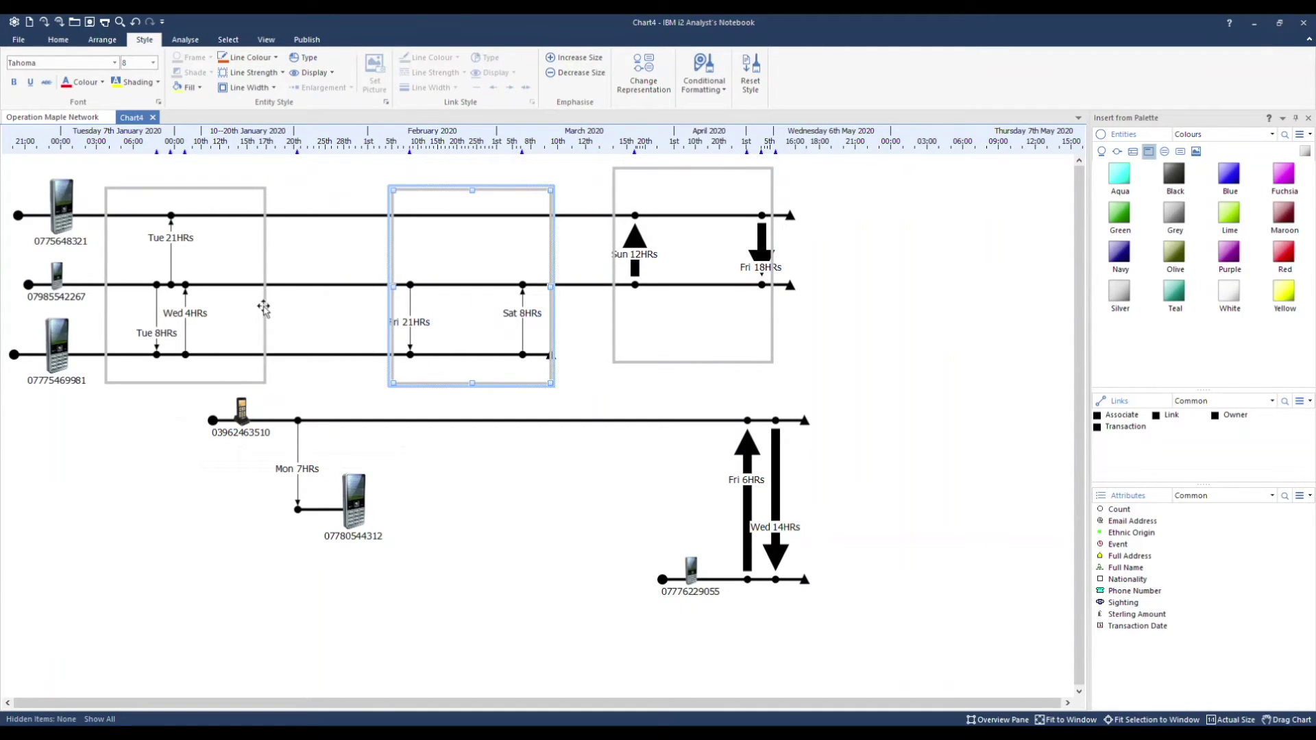
Resize the left, middle and right boxes so each fully encloses its calls
{"action": "left_click", "coordinate": [268, 271]}
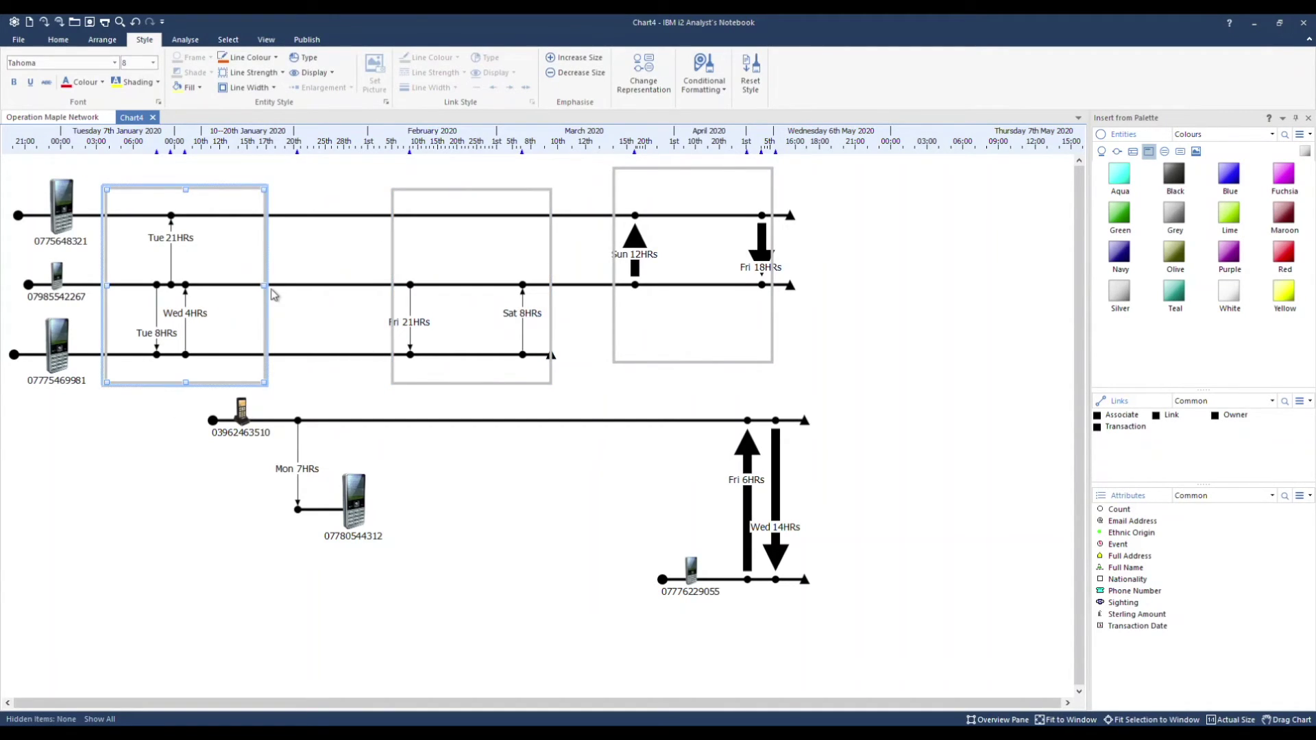
{"action": "left_click_drag", "start_coordinate": [266, 285], "coordinate": [230, 285]}
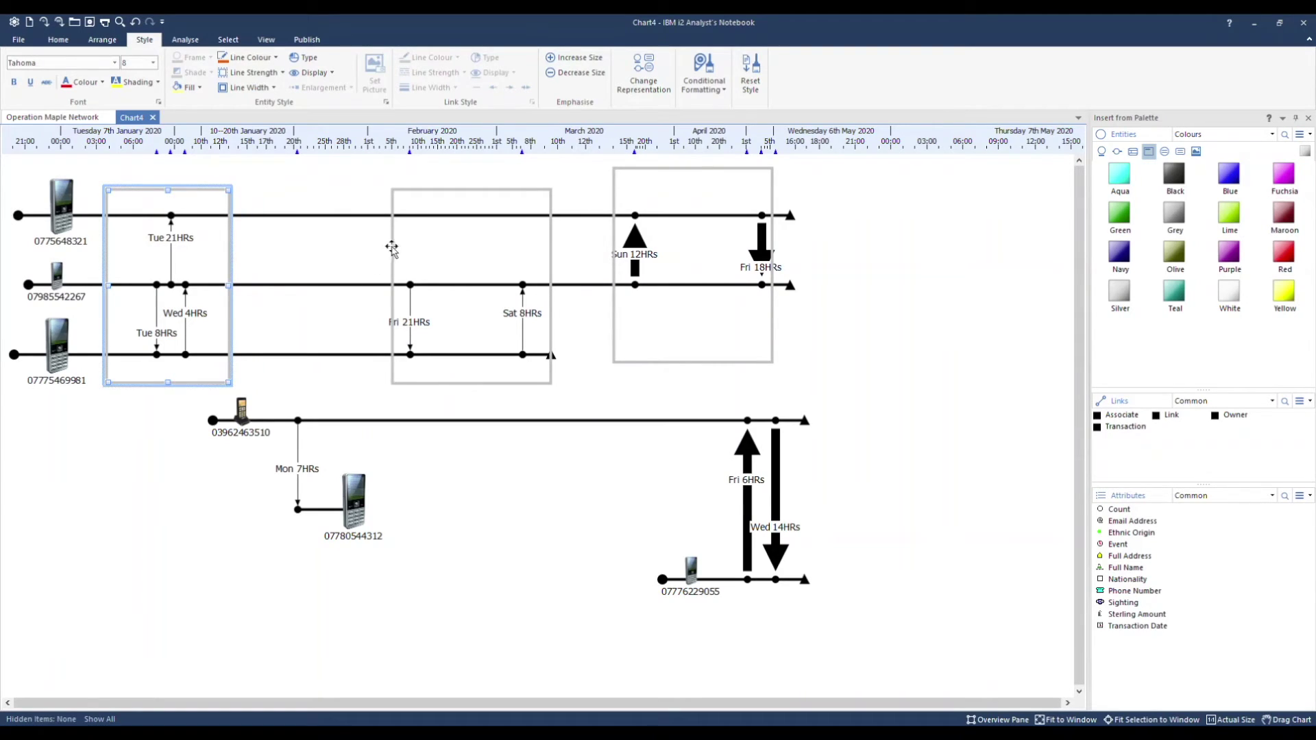
{"action": "left_click", "coordinate": [391, 252]}
{"action": "left_click_drag", "start_coordinate": [389, 285], "coordinate": [371, 285]}
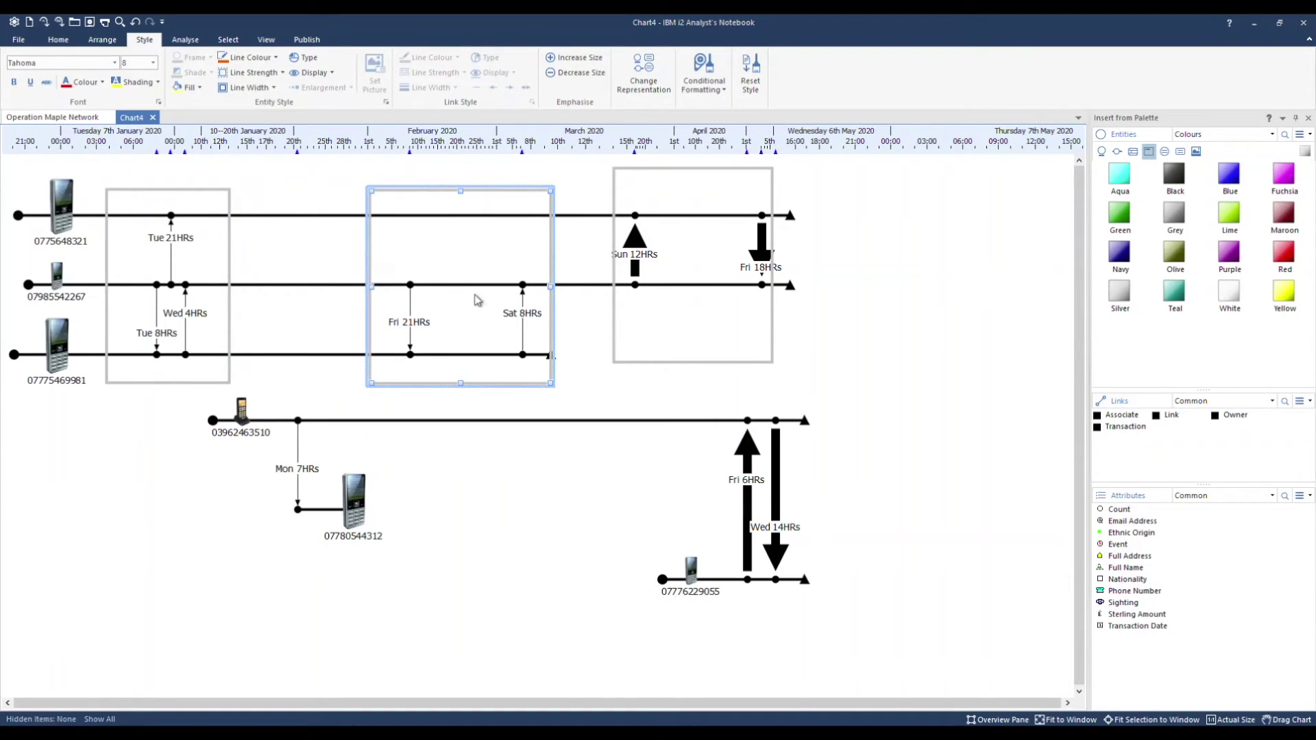
{"action": "left_click_drag", "start_coordinate": [552, 288], "coordinate": [573, 288]}
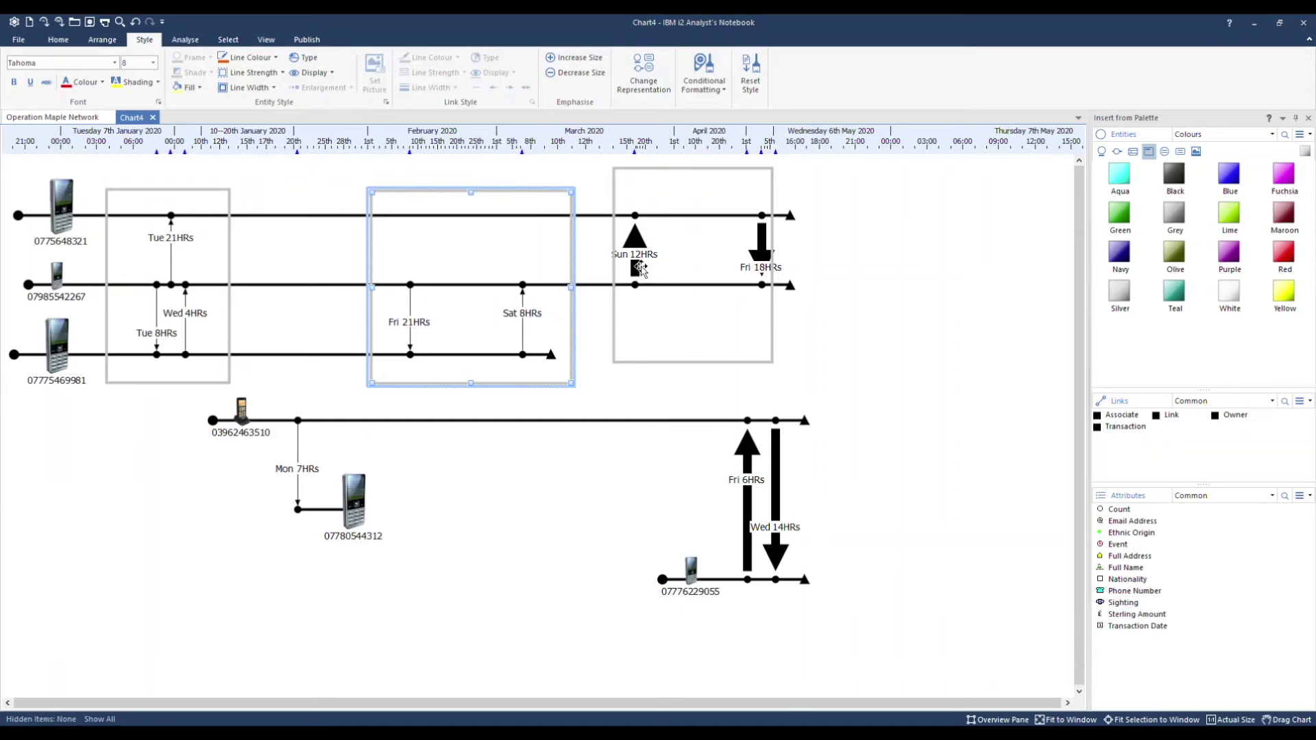
{"action": "left_click", "coordinate": [618, 254]}
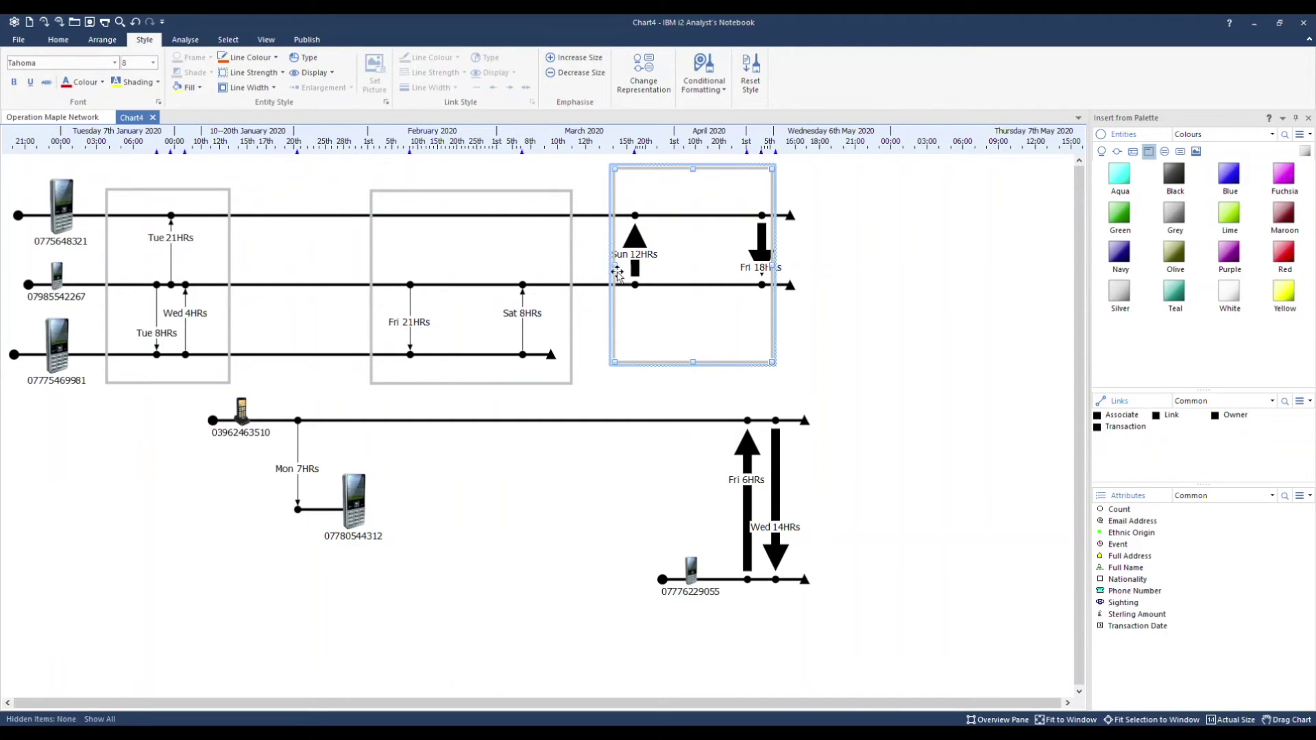
{"action": "left_click_drag", "start_coordinate": [616, 270], "coordinate": [605, 269]}
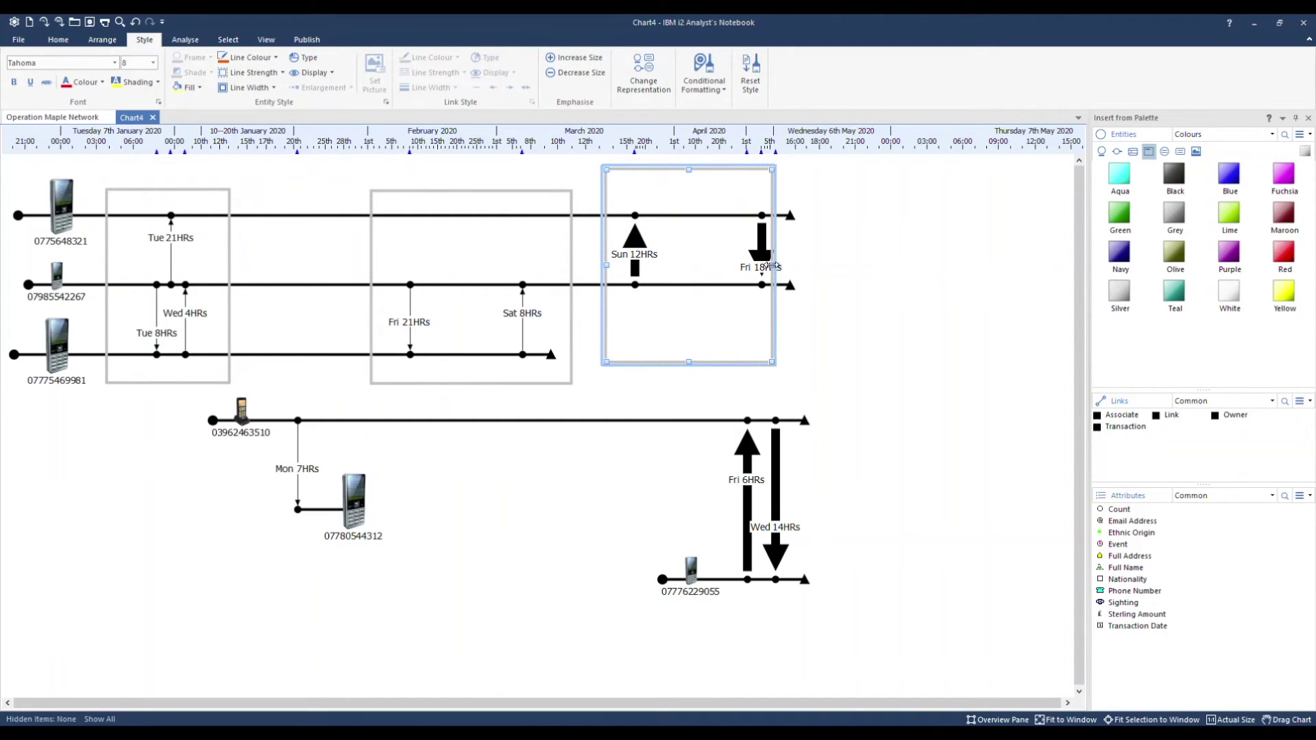
{"action": "left_click_drag", "start_coordinate": [774, 266], "coordinate": [798, 266]}
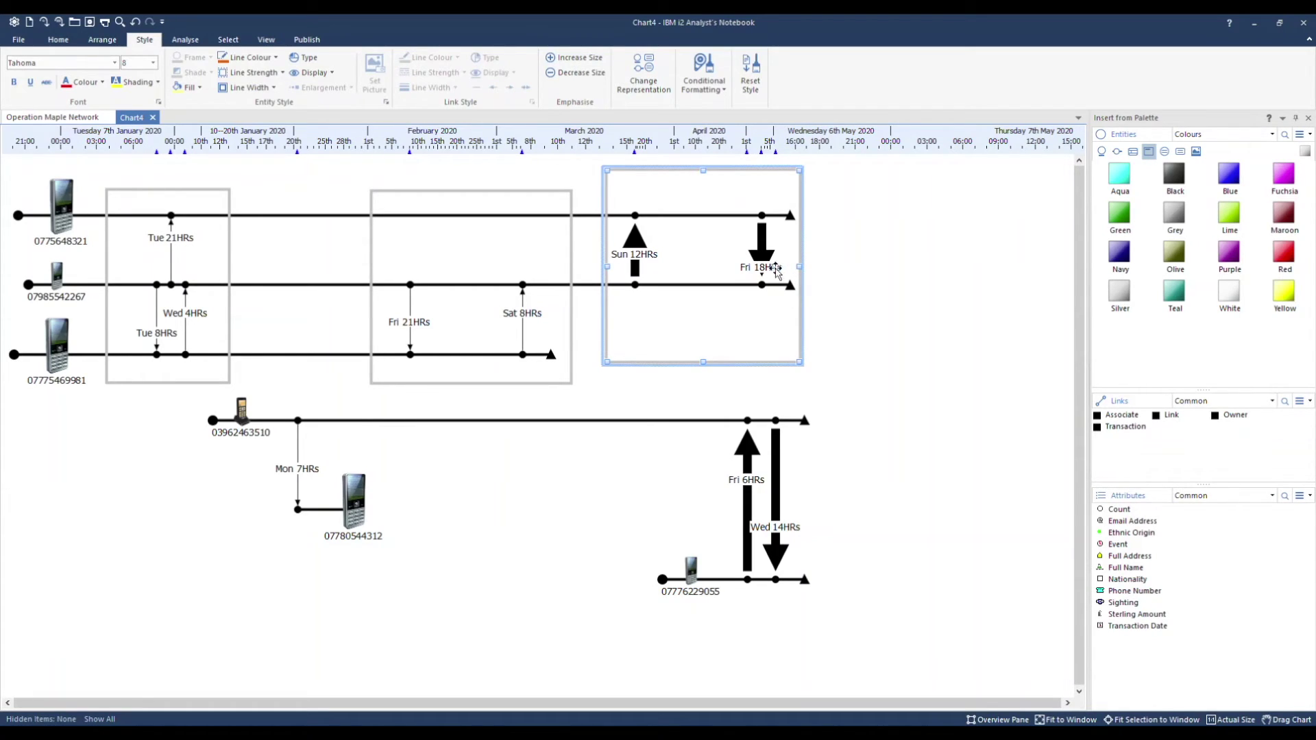
{"action": "left_click", "coordinate": [371, 269], "text": "ctrl"}
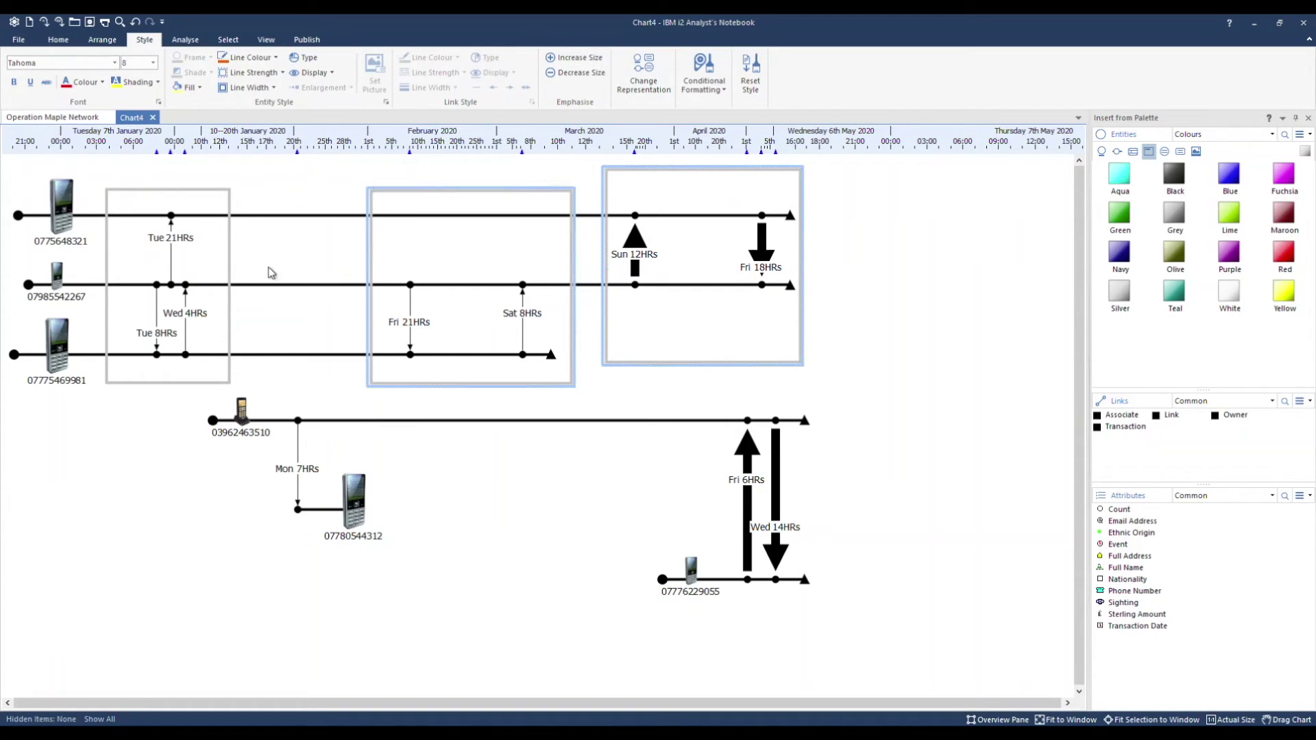
Align the three silver boxes horizontally, then close the palette and fit the chart to the window
{"action": "left_click", "coordinate": [231, 266], "text": "ctrl"}
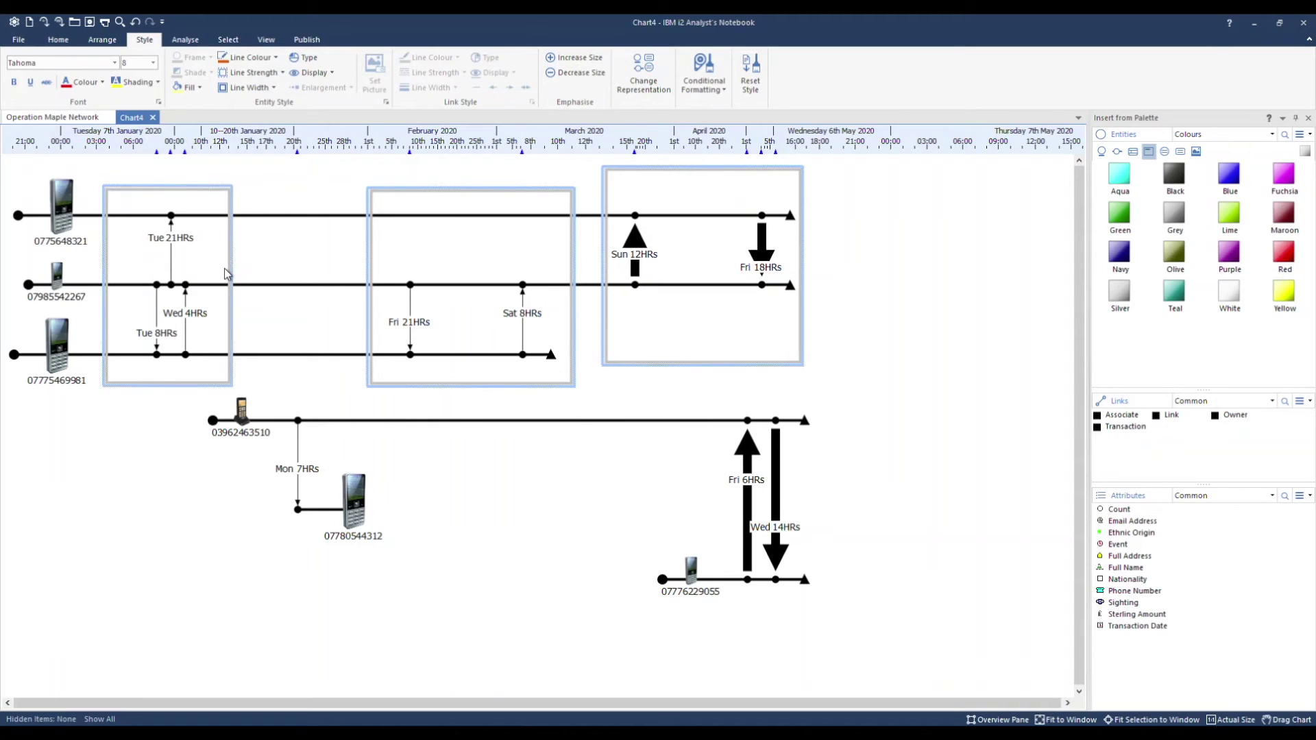
{"action": "left_click", "coordinate": [105, 40]}
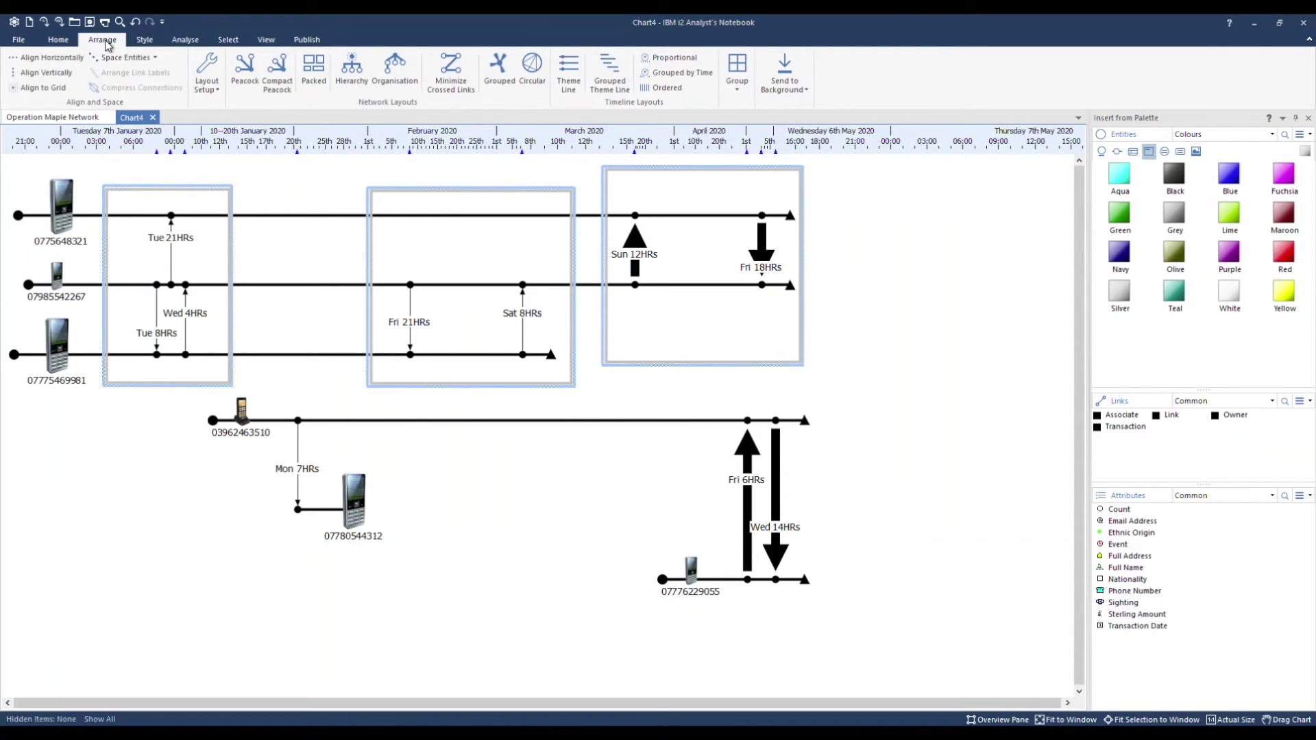
{"action": "left_click", "coordinate": [67, 59]}
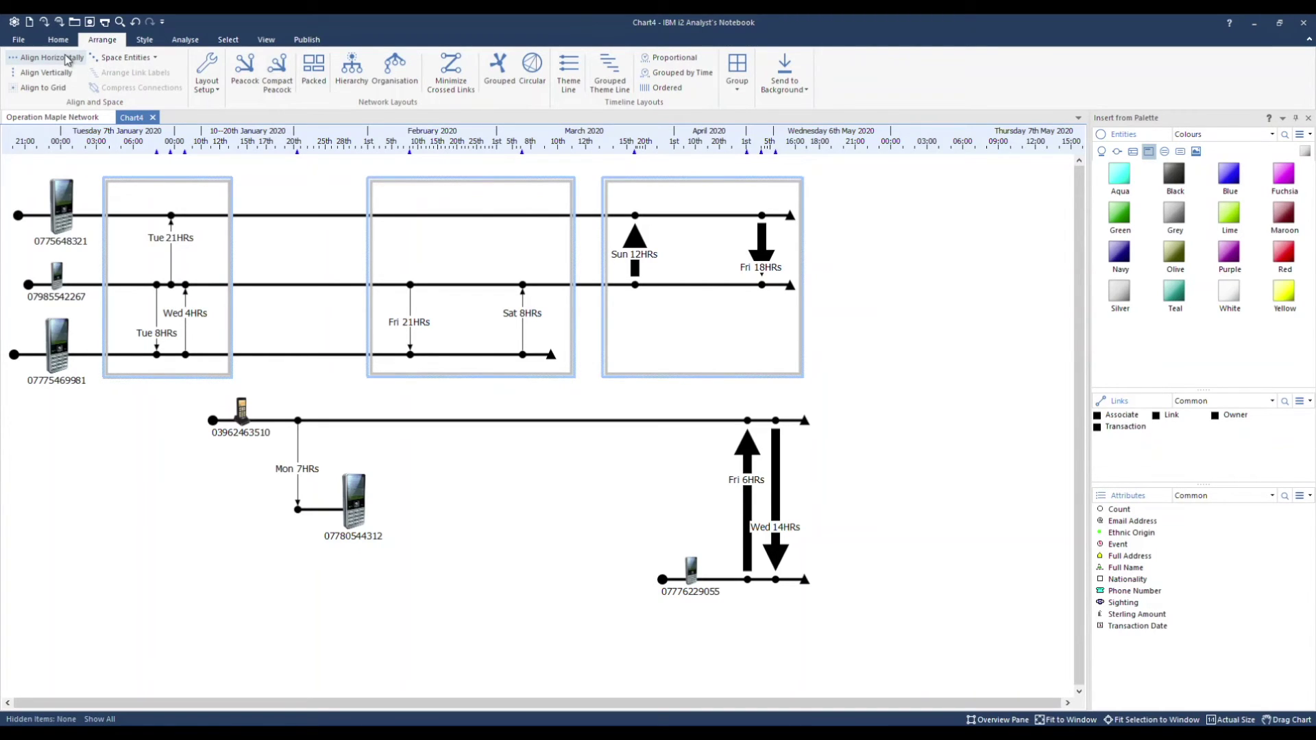
{"action": "key", "text": "Escape"}
{"action": "left_click", "coordinate": [1308, 118]}
{"action": "left_click", "coordinate": [1068, 721]}
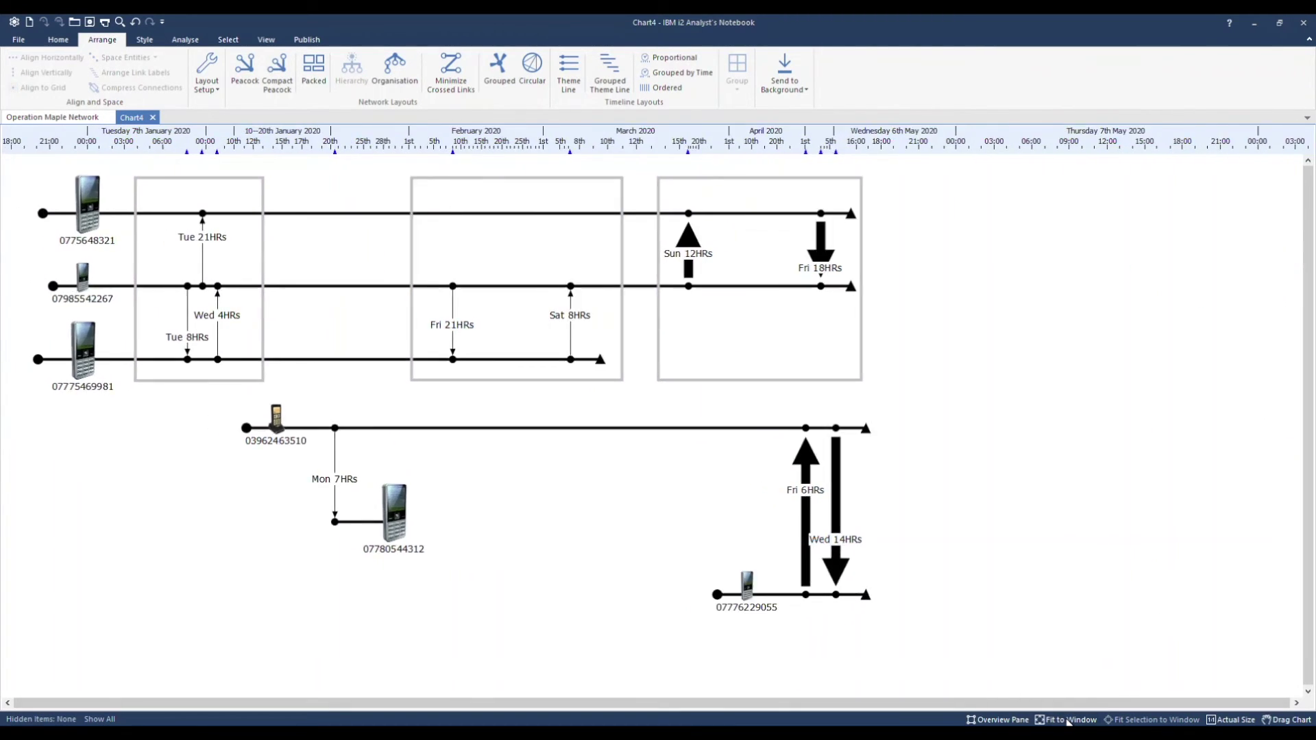
{"action": "left_click", "coordinate": [1068, 721]}
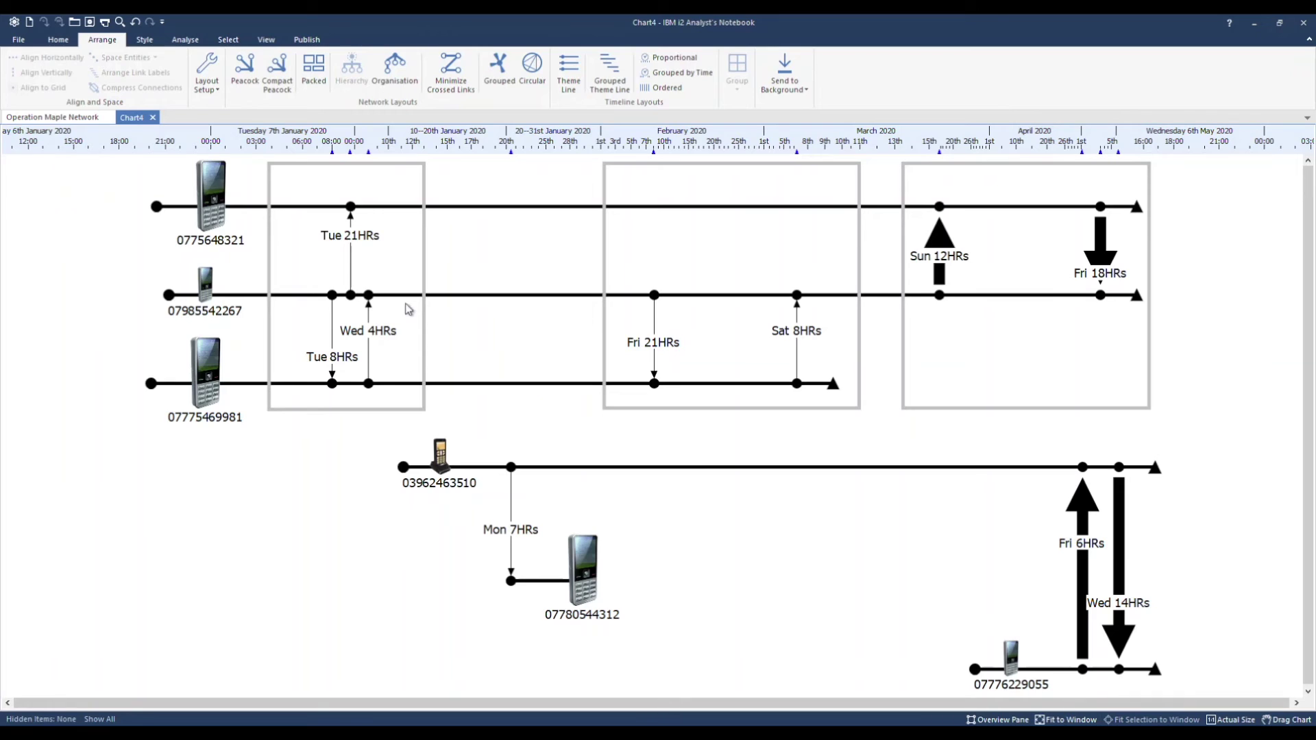
Colour every segment of the top phone's theme line green
{"action": "left_click", "coordinate": [236, 209]}
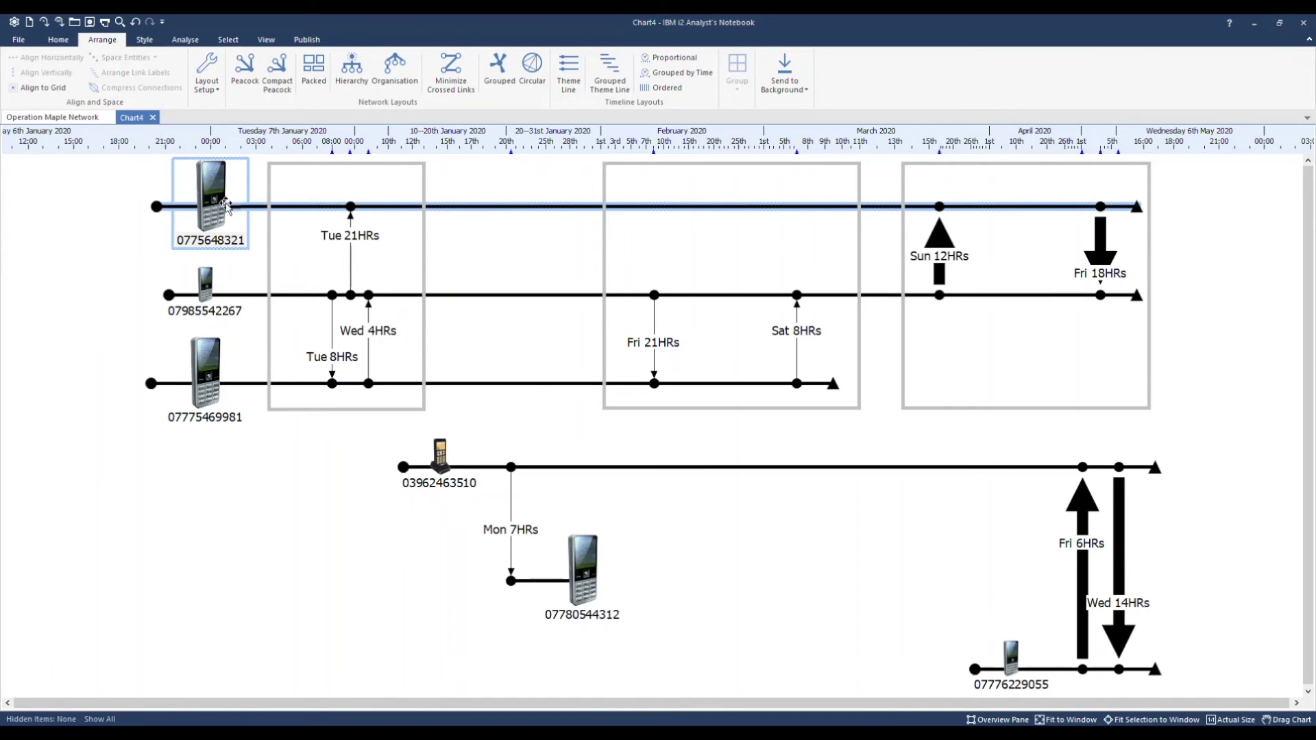
{"action": "double_click", "coordinate": [228, 208]}
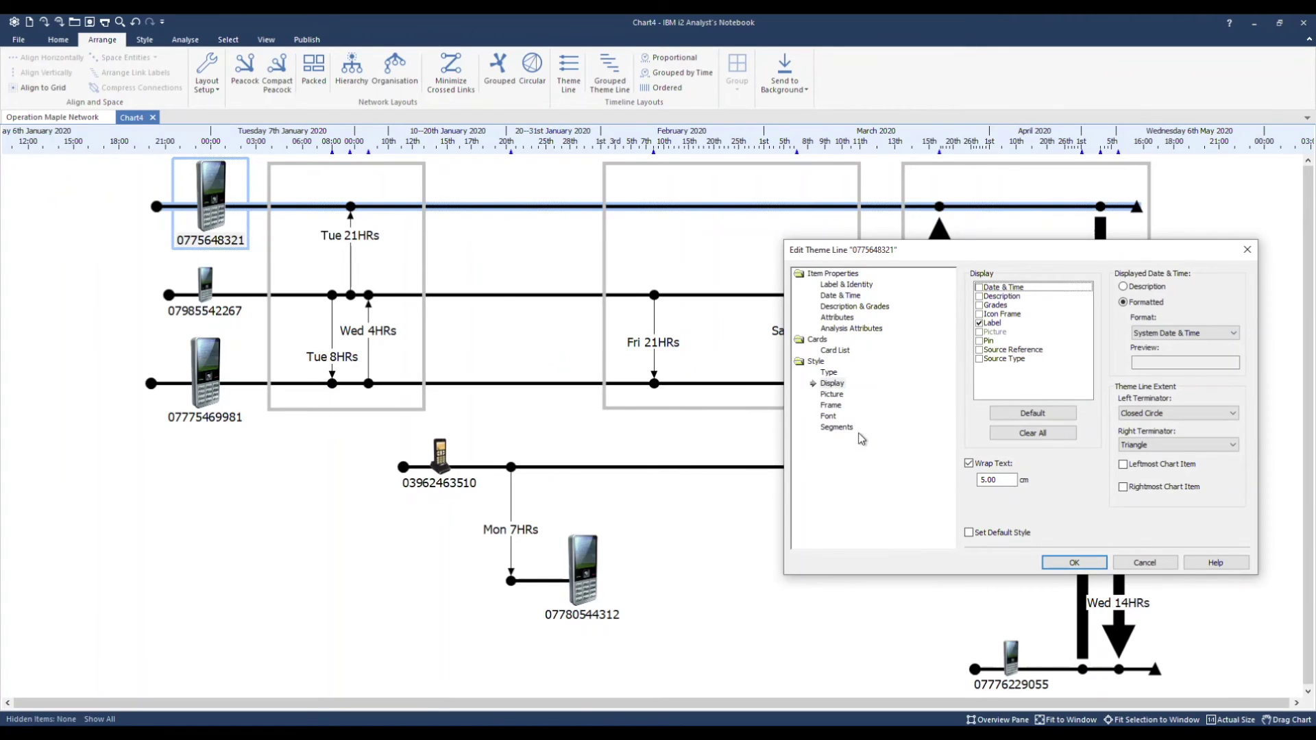
{"action": "left_click", "coordinate": [838, 428]}
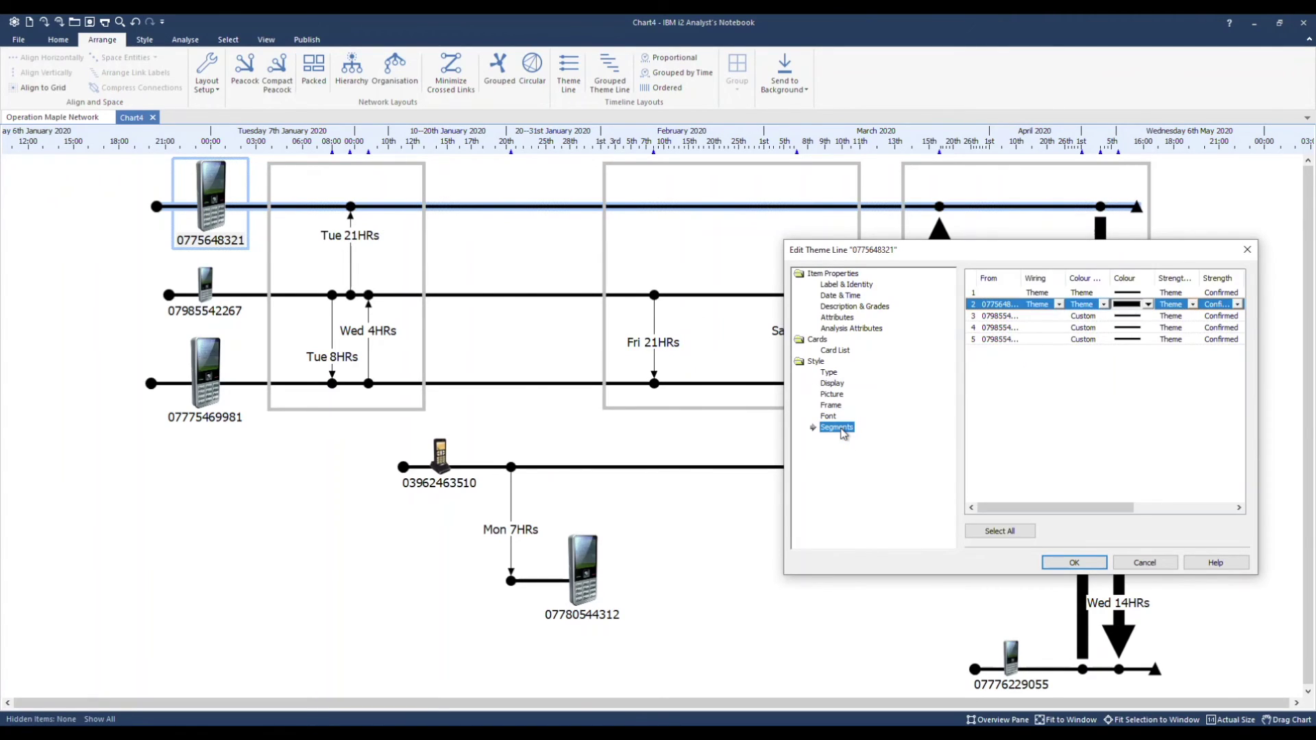
{"action": "left_click", "coordinate": [1001, 531]}
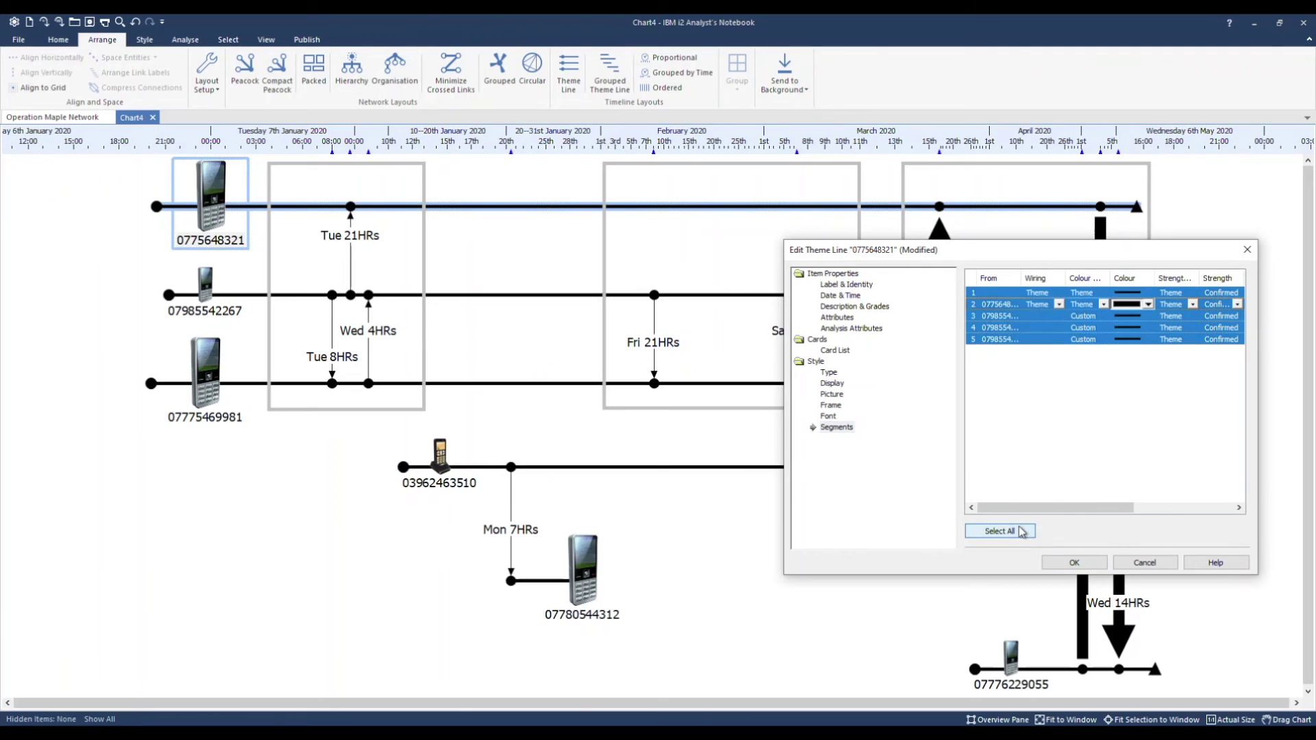
{"action": "left_click", "coordinate": [1149, 304]}
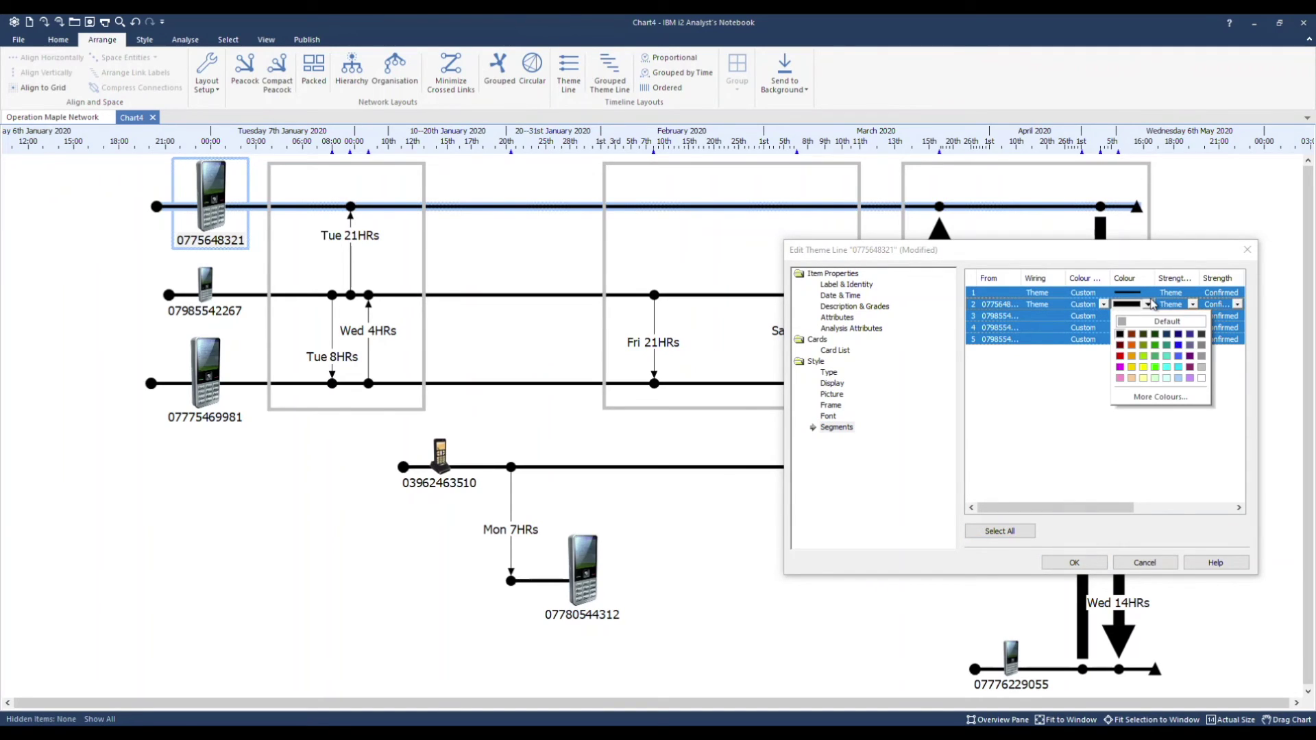
{"action": "left_click", "coordinate": [1158, 371]}
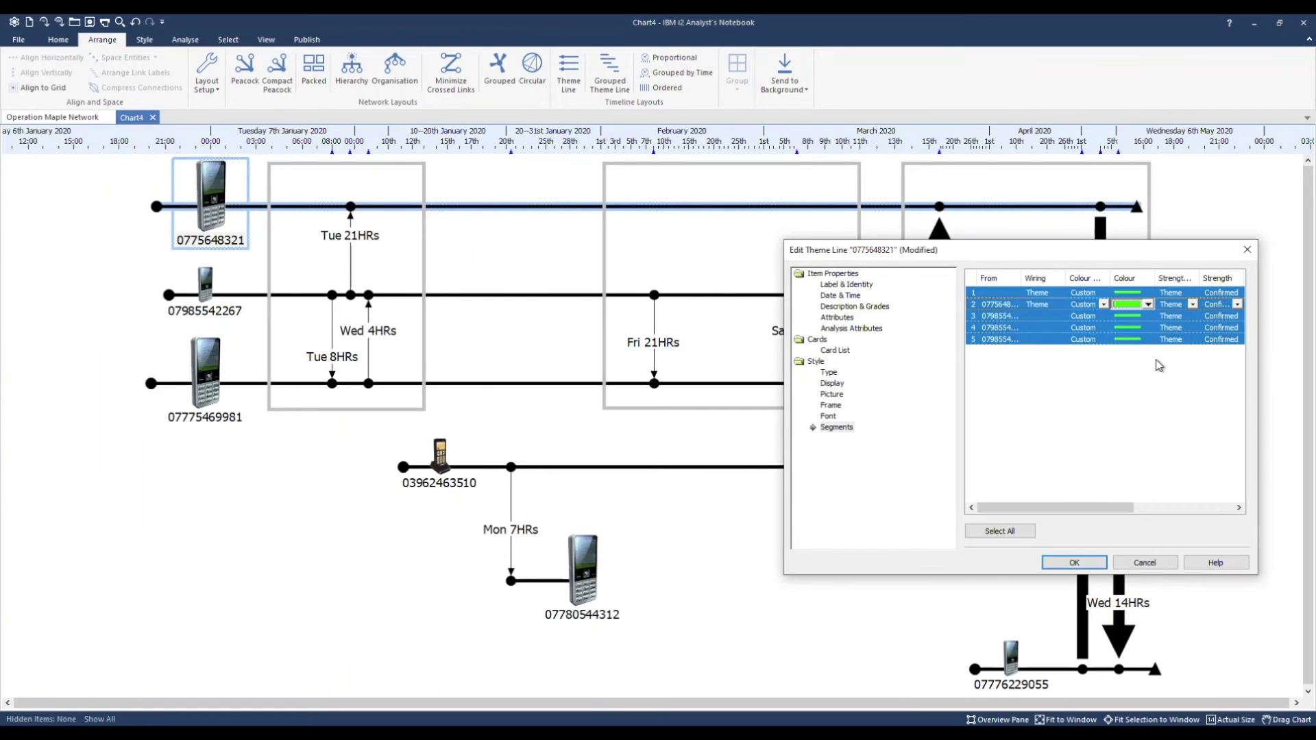
{"action": "left_click", "coordinate": [1092, 564]}
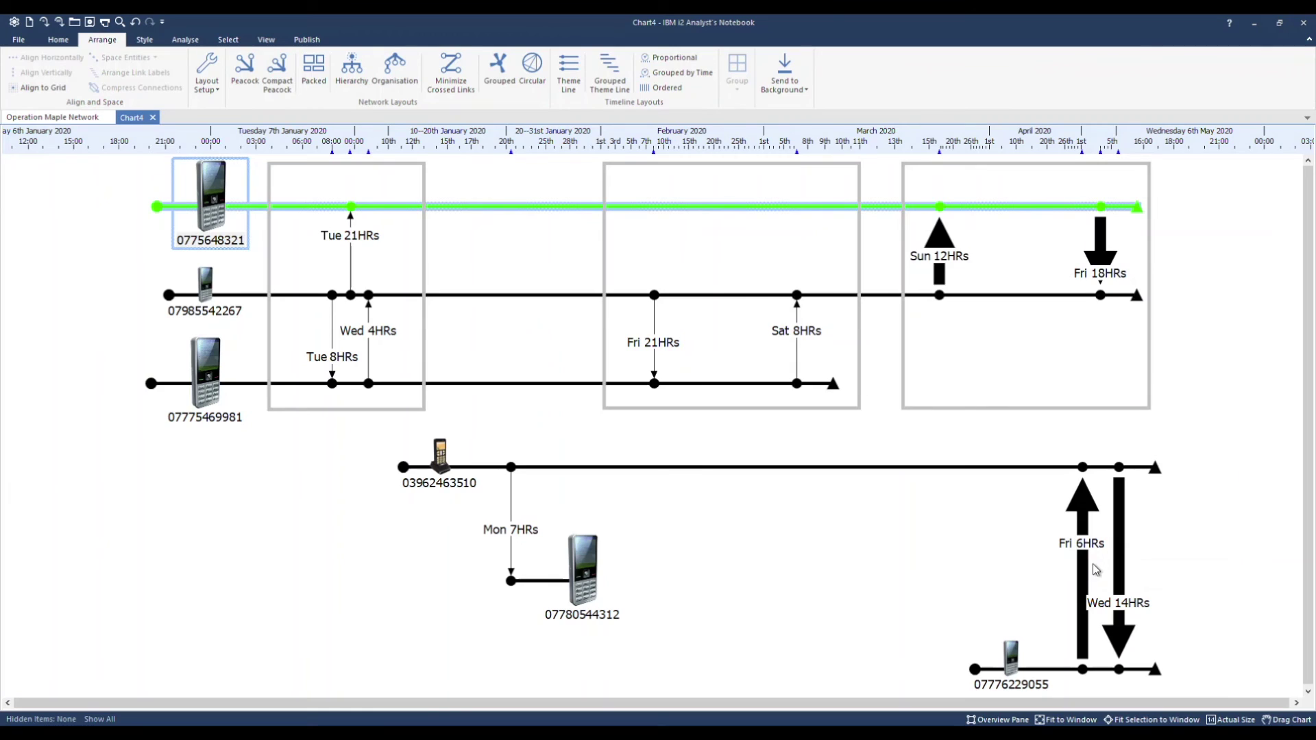
{"action": "left_click", "coordinate": [112, 342]}
Make the second phone's fifth theme line segment red with Unconfirmed strength
{"action": "double_click", "coordinate": [201, 311]}
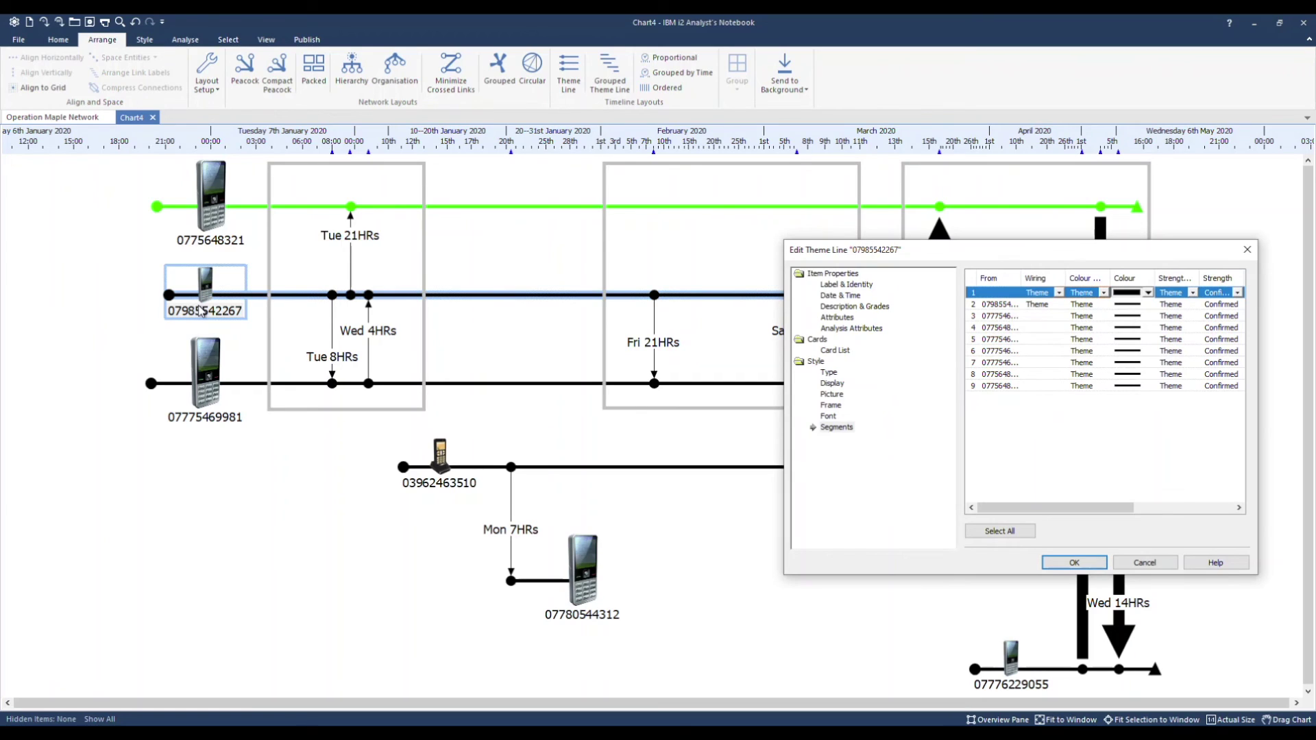
{"action": "left_click", "coordinate": [1090, 341]}
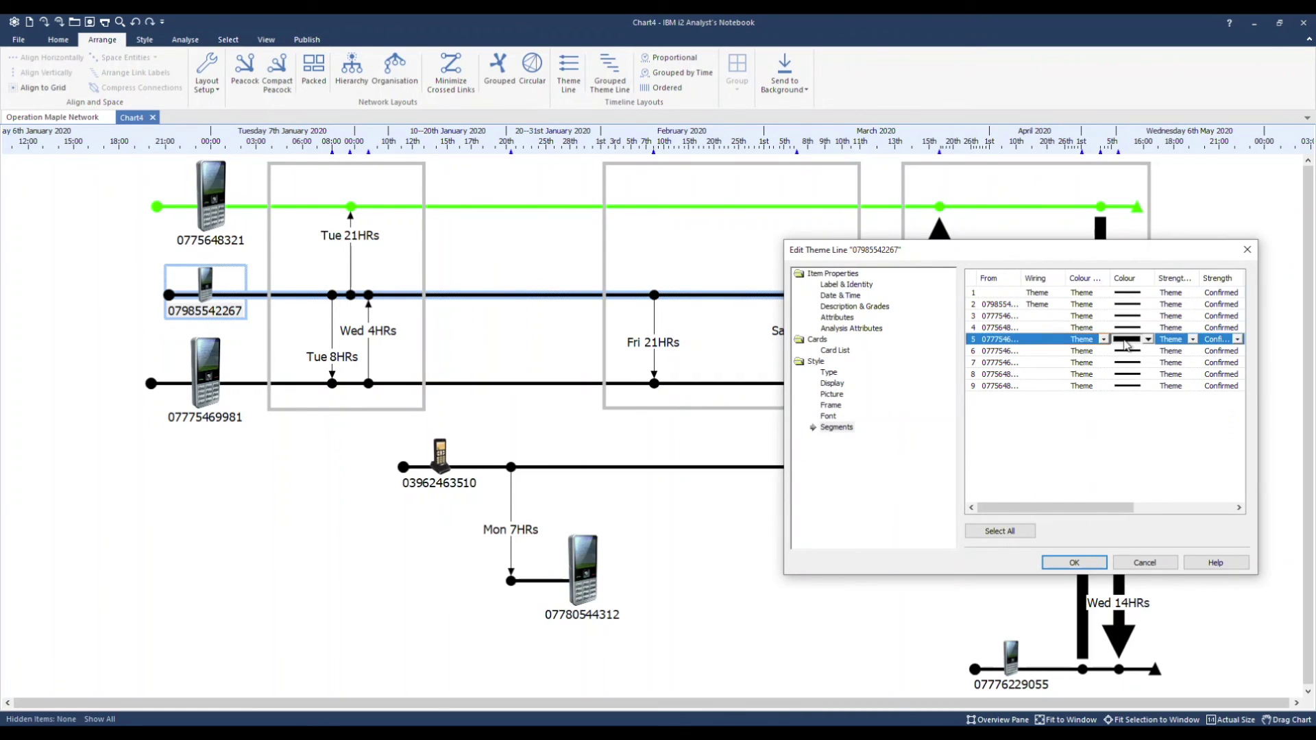
{"action": "left_click", "coordinate": [1148, 339]}
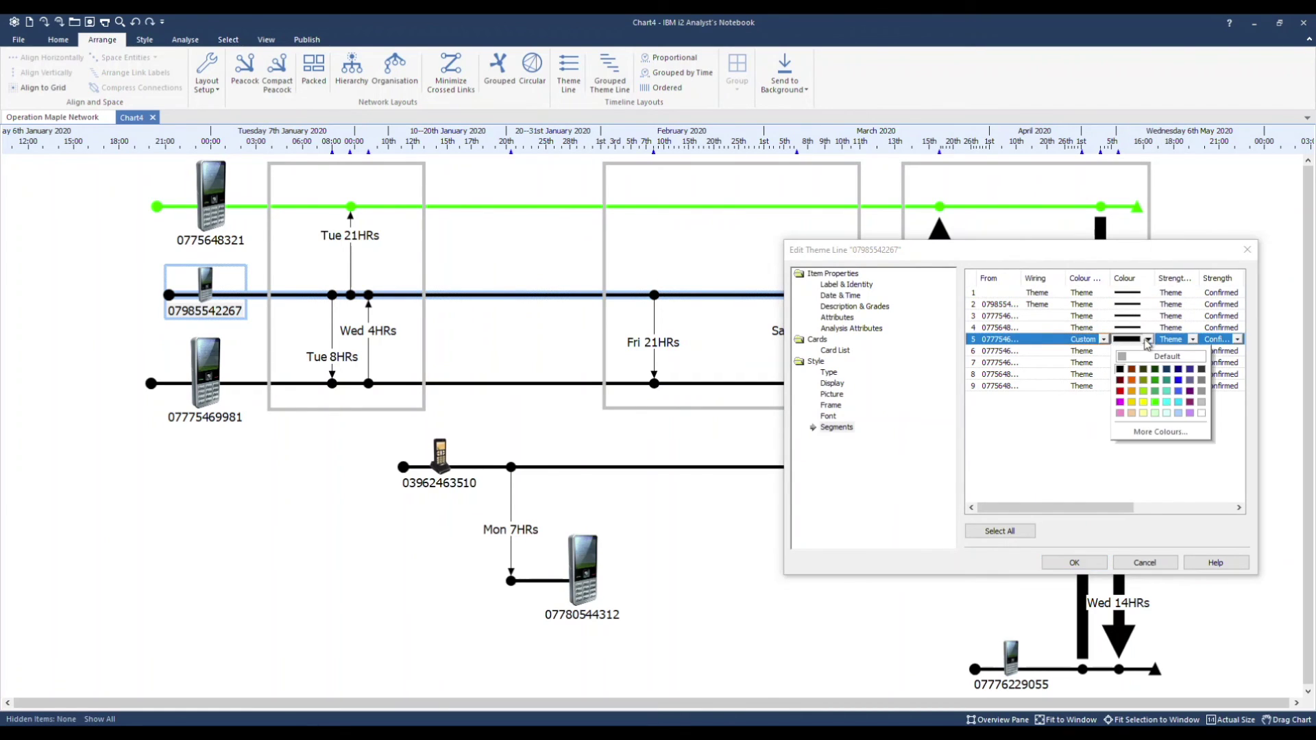
{"action": "left_click", "coordinate": [1121, 392]}
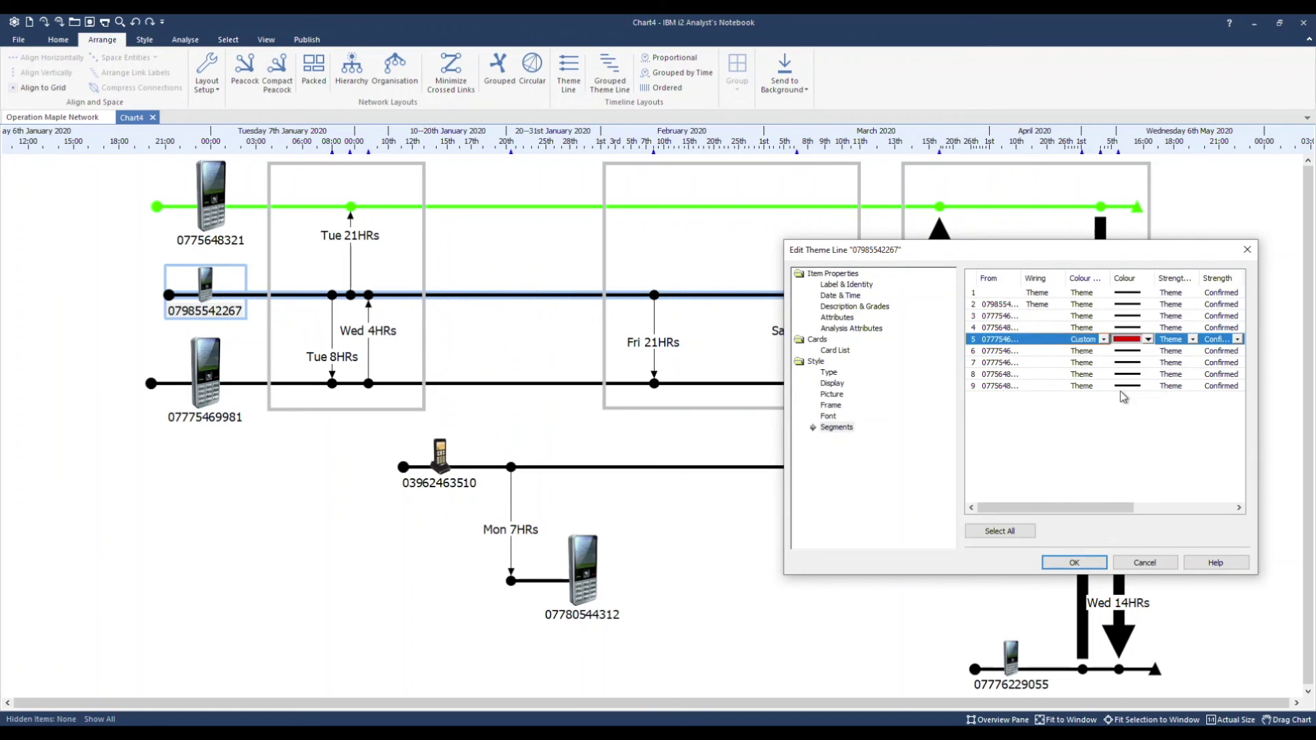
{"action": "left_click", "coordinate": [1238, 339]}
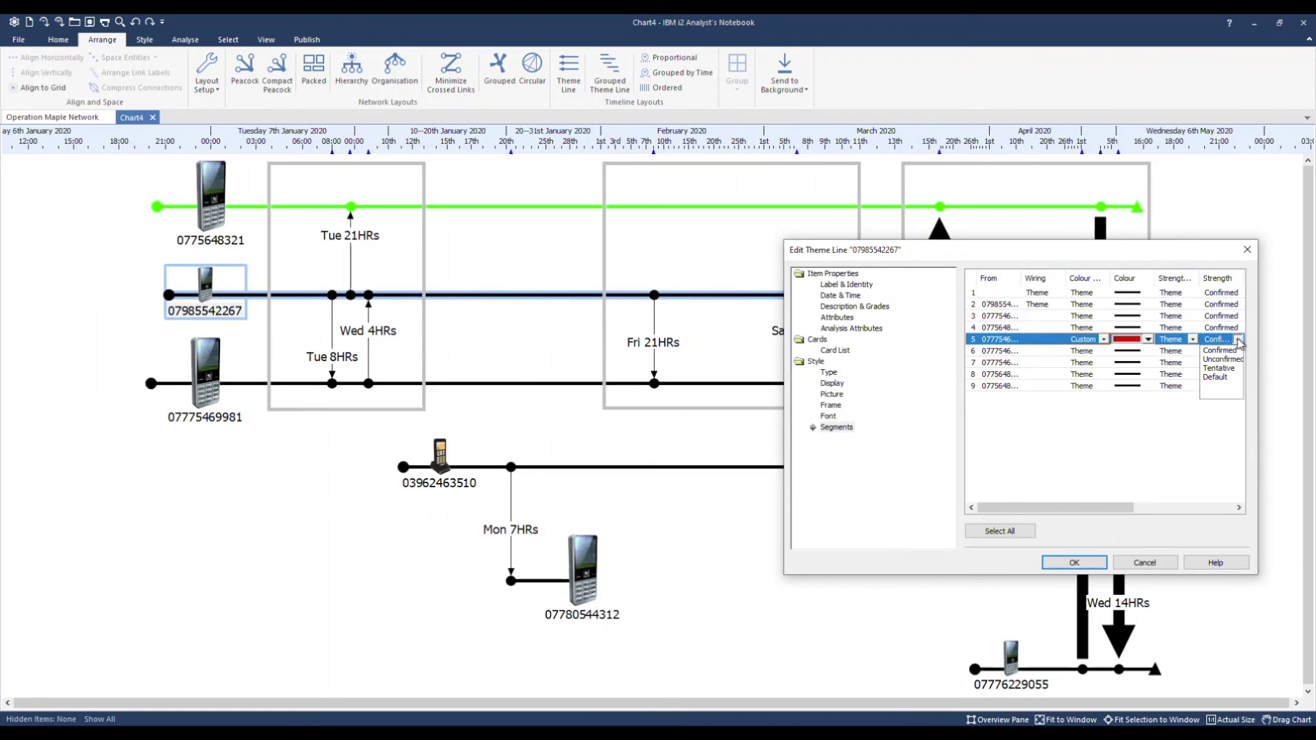
{"action": "left_click", "coordinate": [1233, 360]}
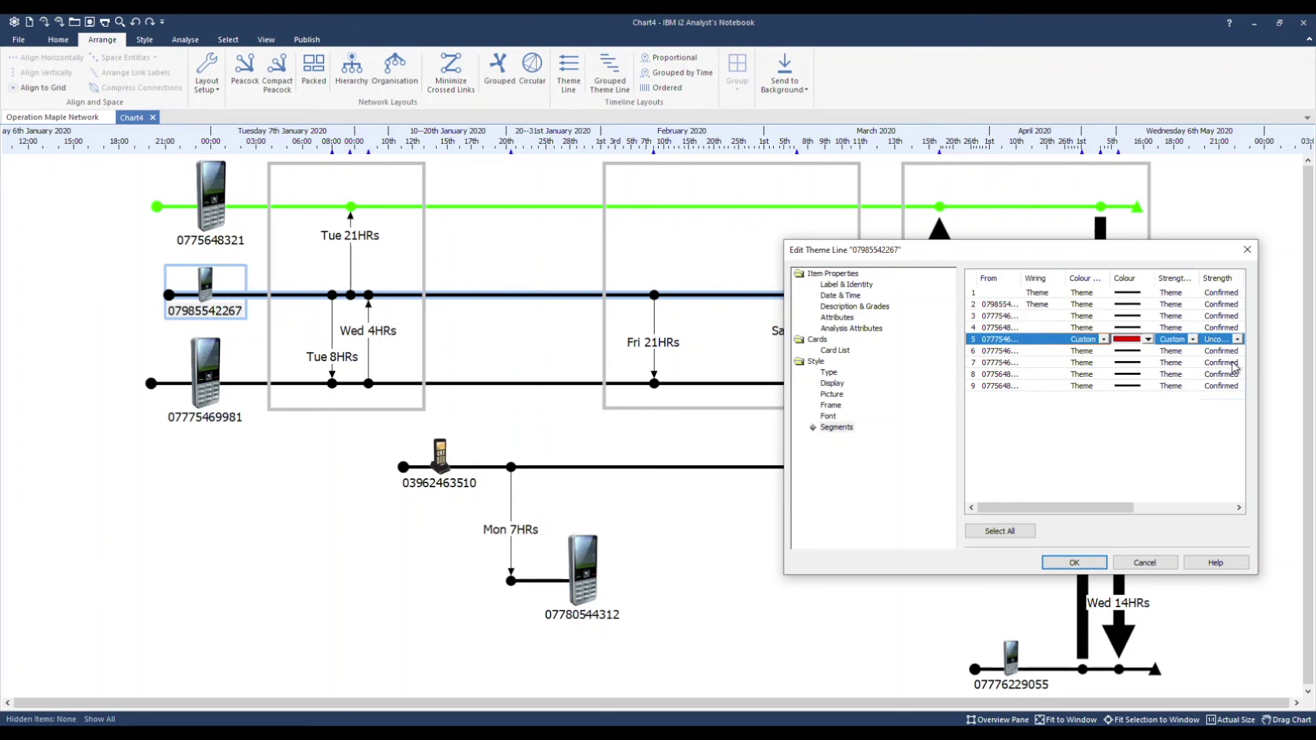
{"action": "left_click", "coordinate": [1075, 562]}
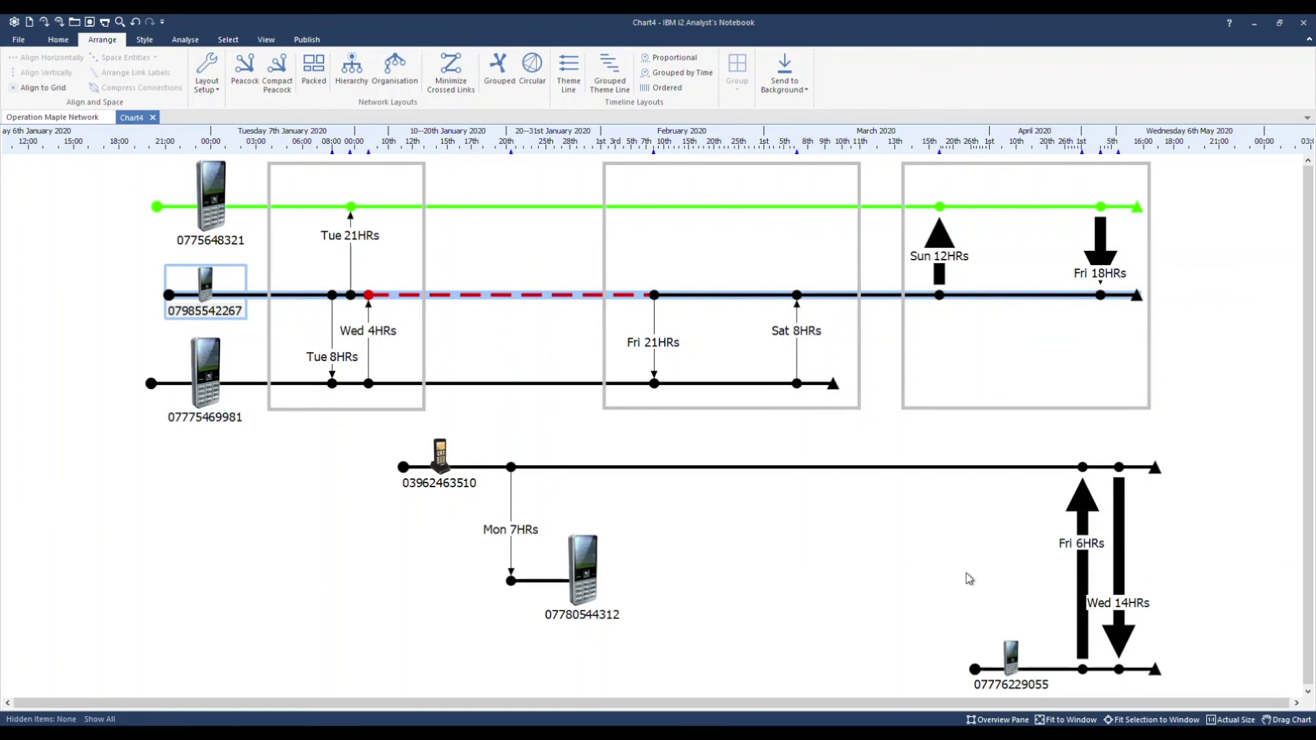